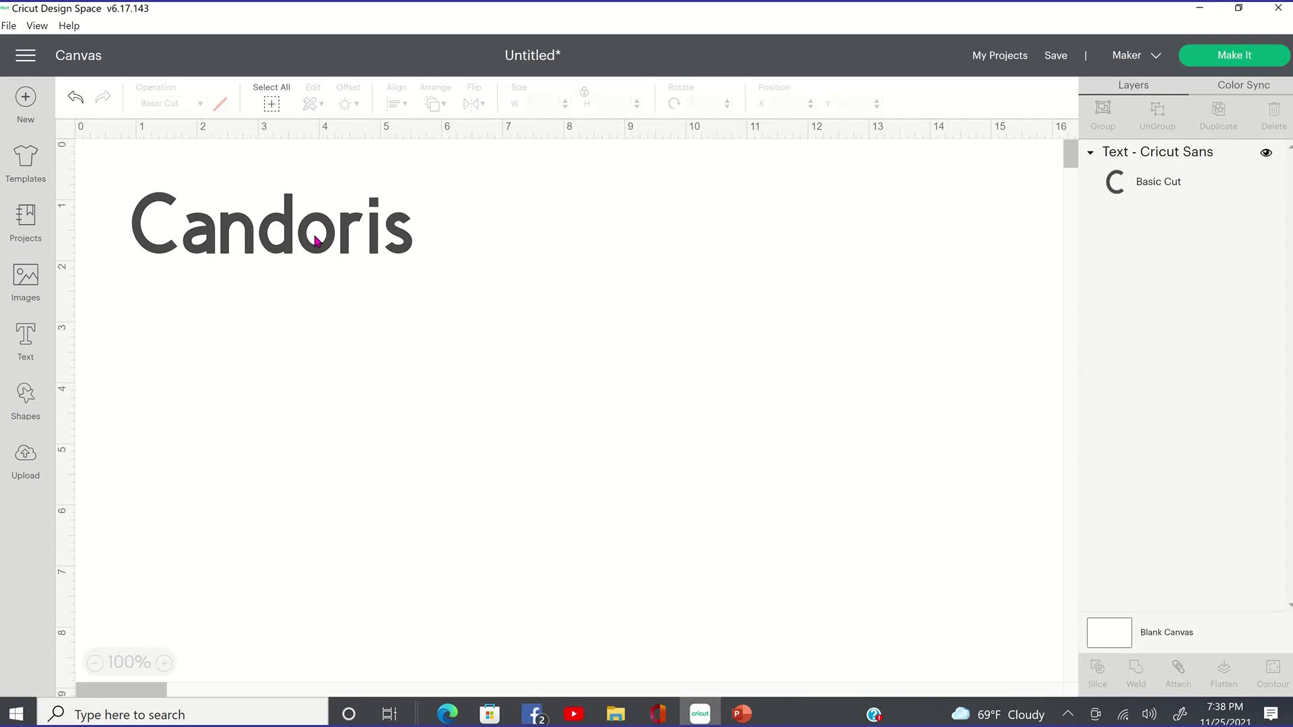
# Move the Candoris text down and to the right, then undo the move.
pyautogui.click(330, 253)
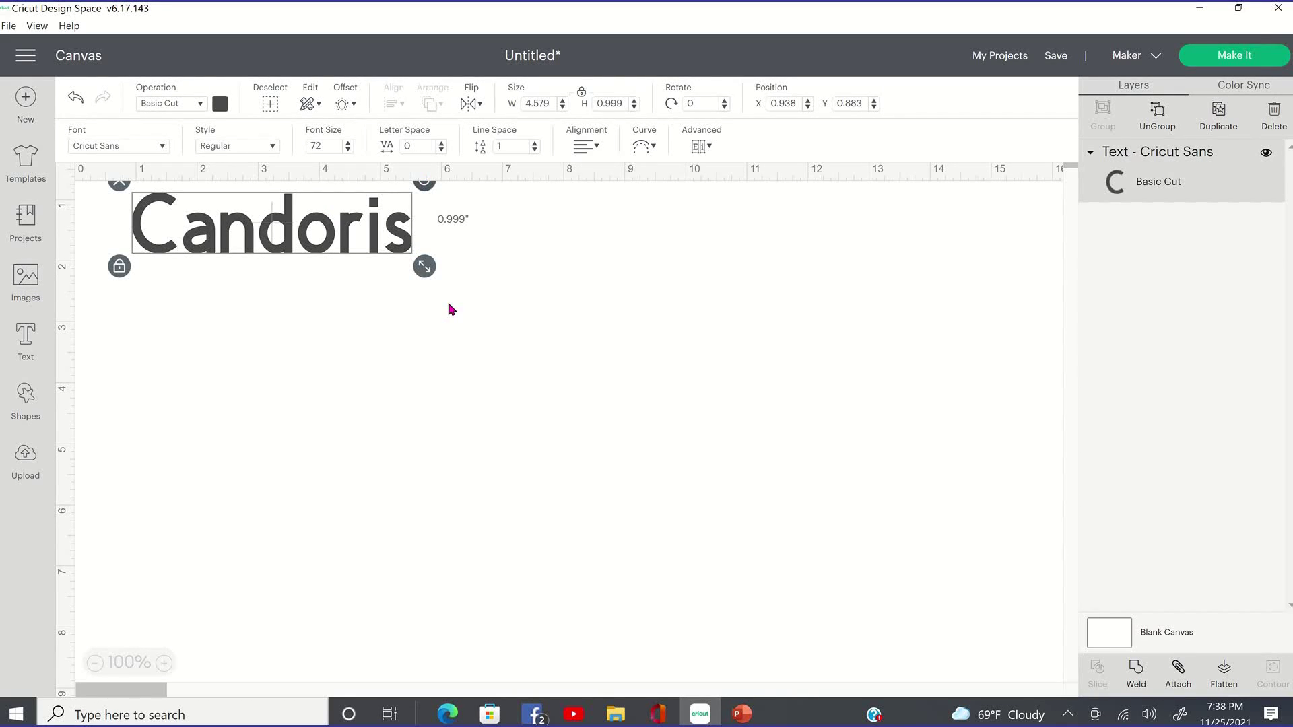
pyautogui.moveTo(204, 232); pyautogui.dragTo(289, 330)
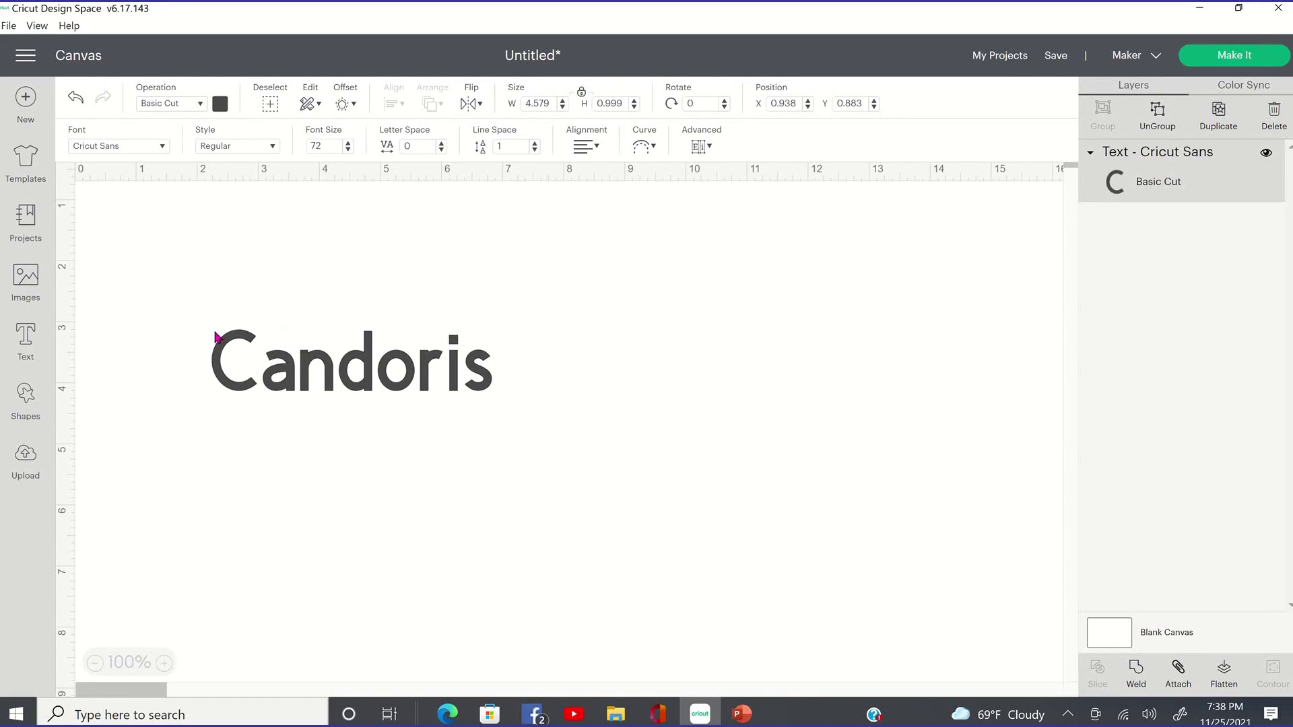
pyautogui.hotkey('ctrl', 'z')
pyautogui.hotkey('ctrl', 'z')
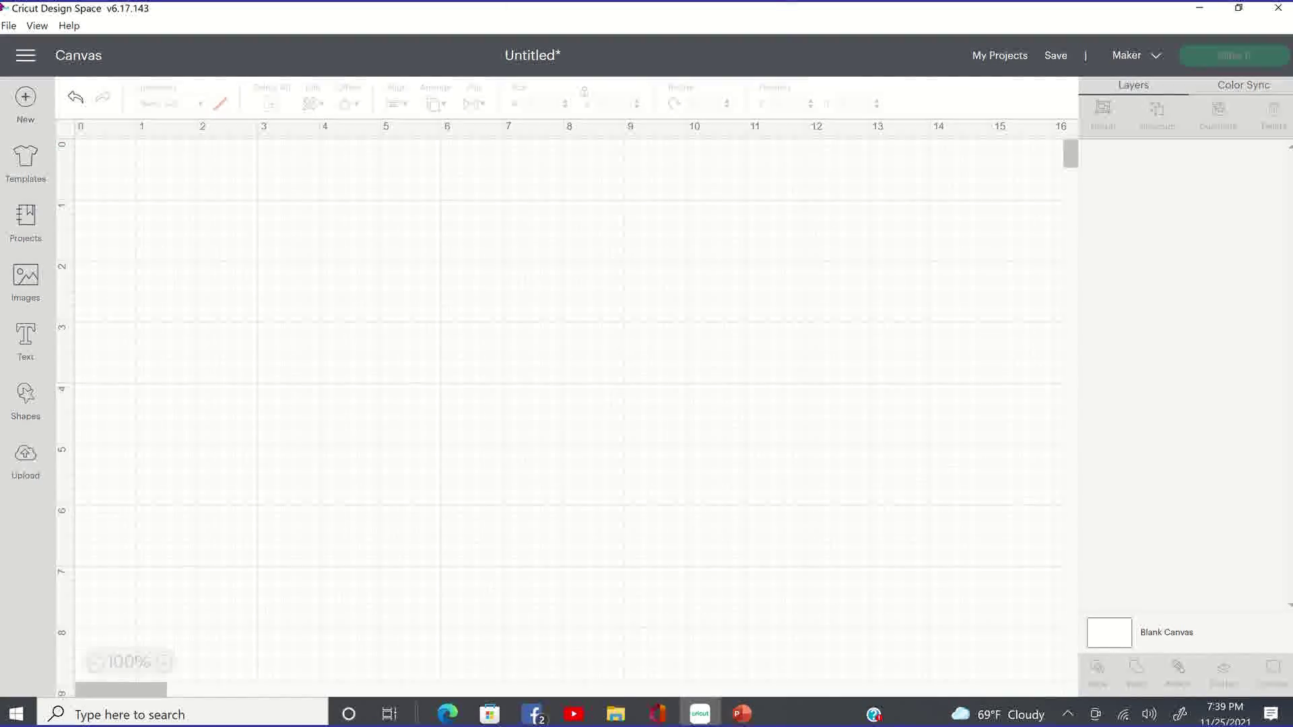
# Start a new project and dismiss the unsaved-changes prompt.
pyautogui.moveTo(4, 7)
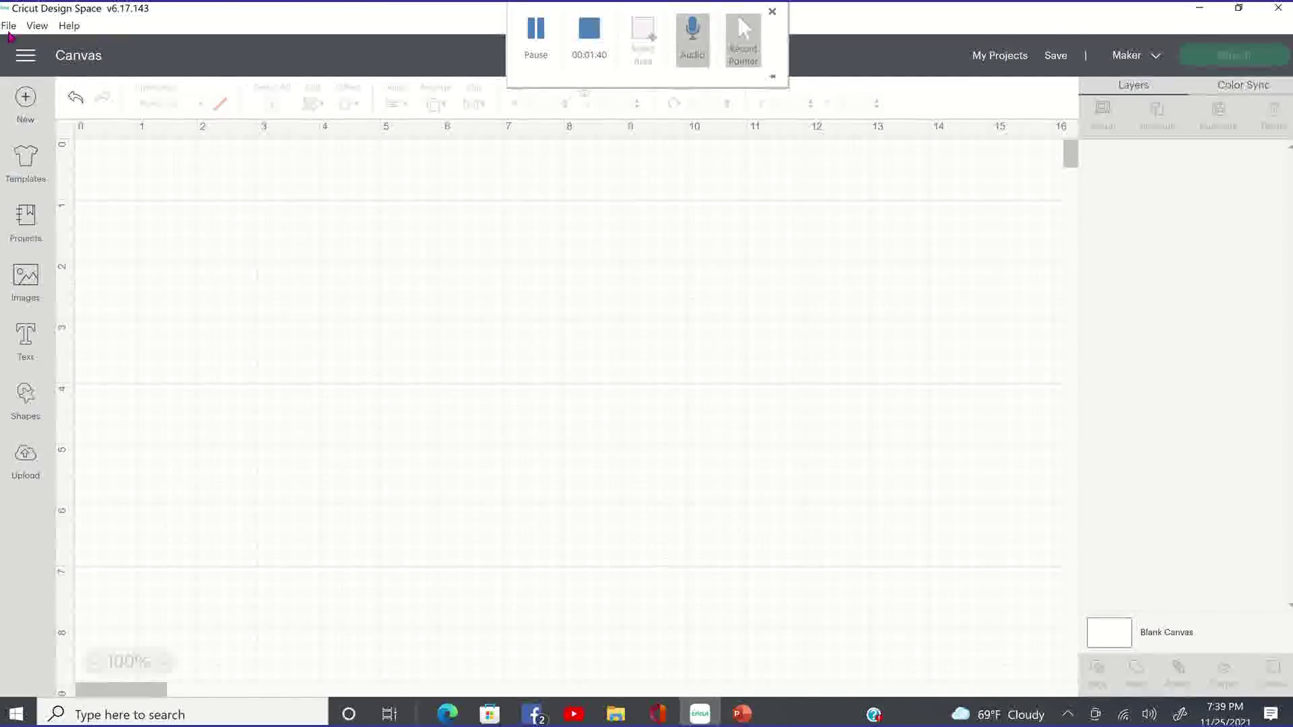
pyautogui.click(50, 128)
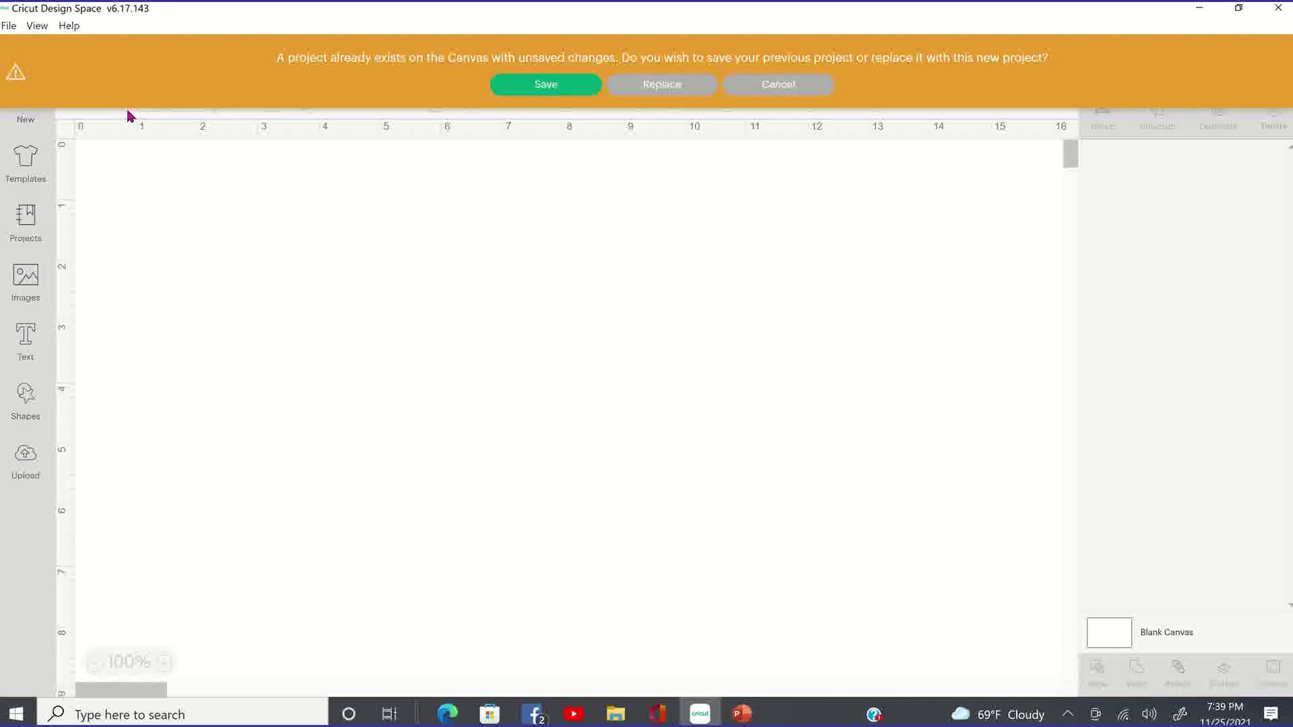
pyautogui.click(776, 84)
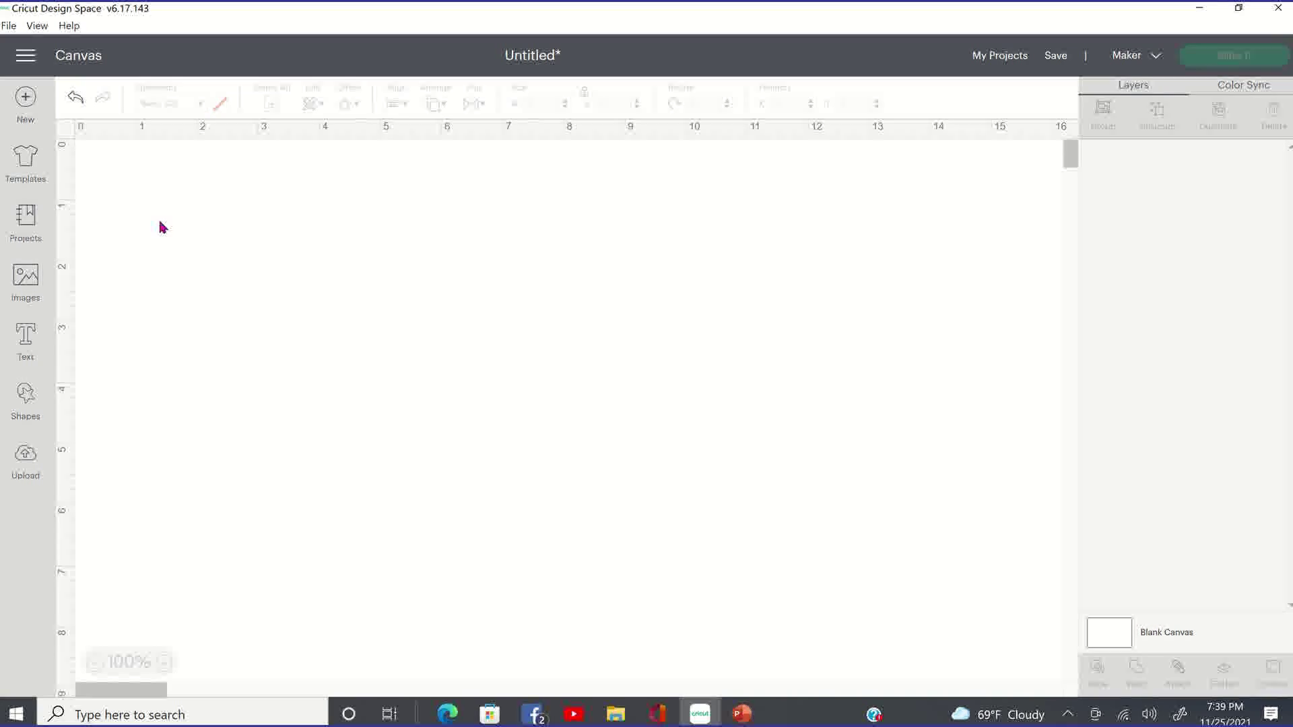
# Cycle the canvas grid through its finer and more prominent settings until it is off.
pyautogui.click(63, 135)
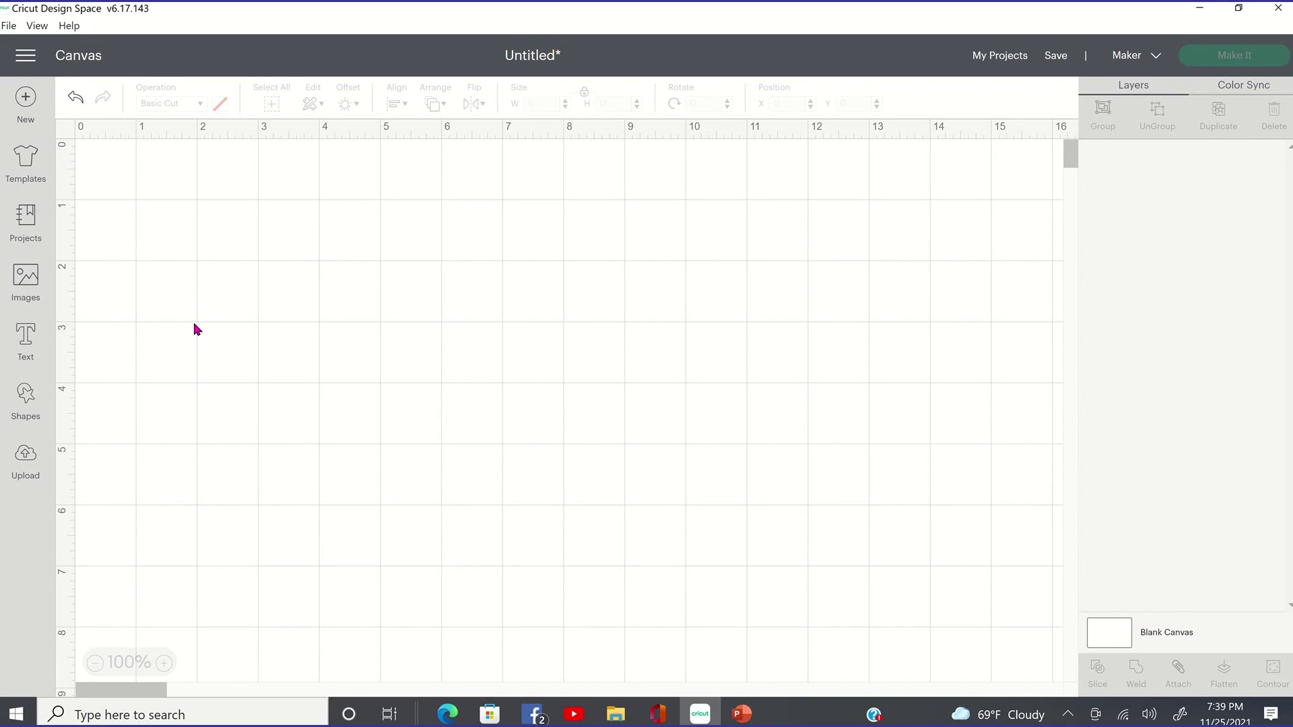
pyautogui.click(65, 134)
pyautogui.click(63, 134)
pyautogui.click(64, 134)
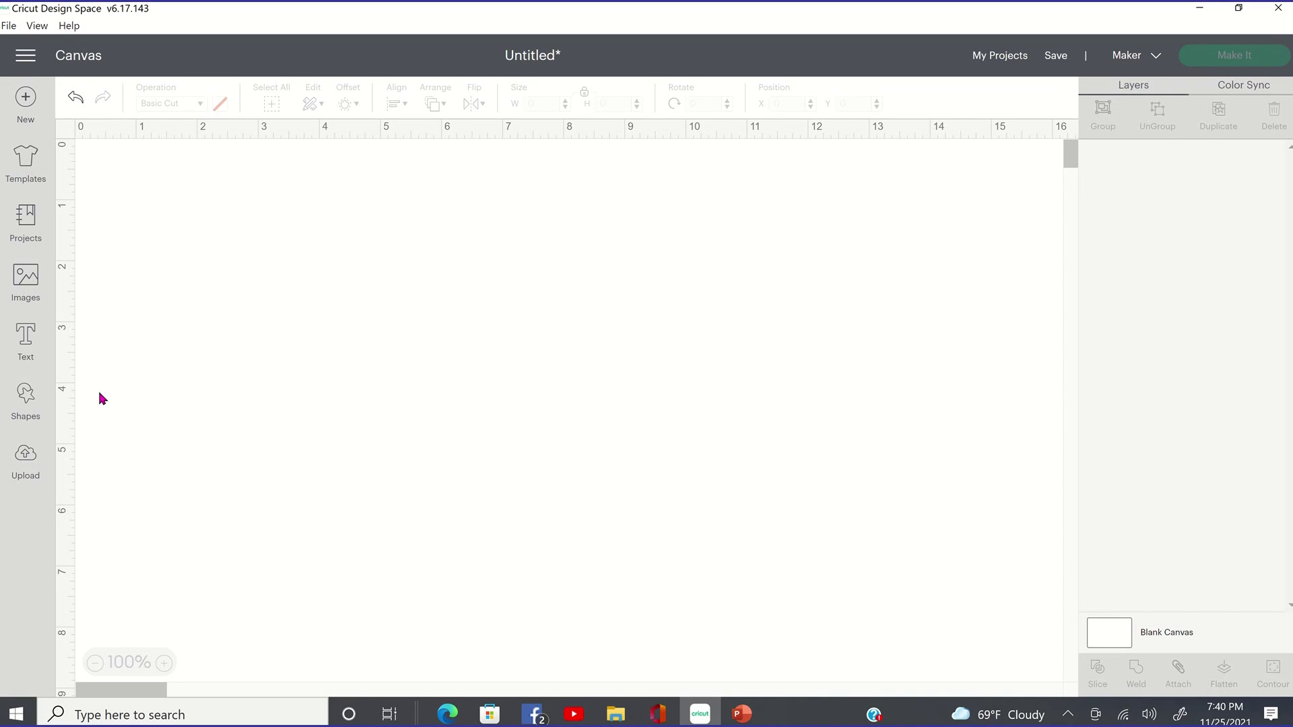
# Add a text box reading 'Candoris' in Cricut Sans, correcting a stray letter.
pyautogui.click(28, 337)
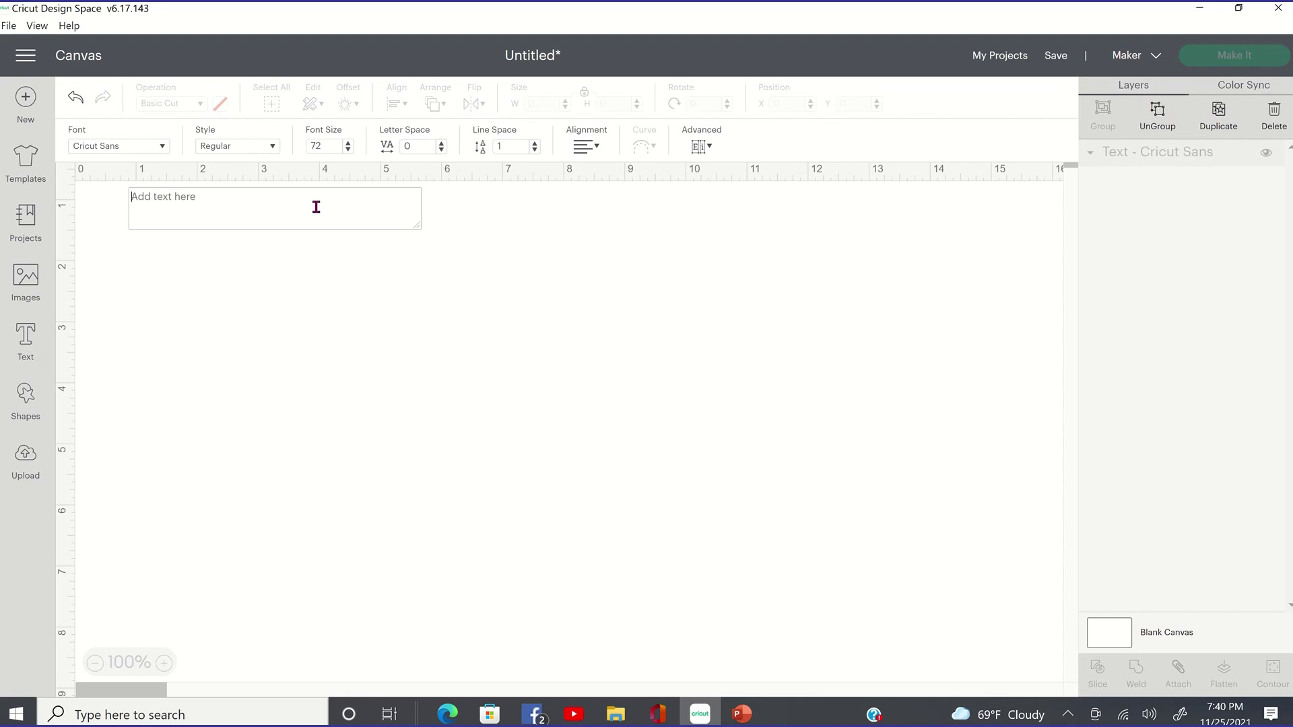
pyautogui.write('c')
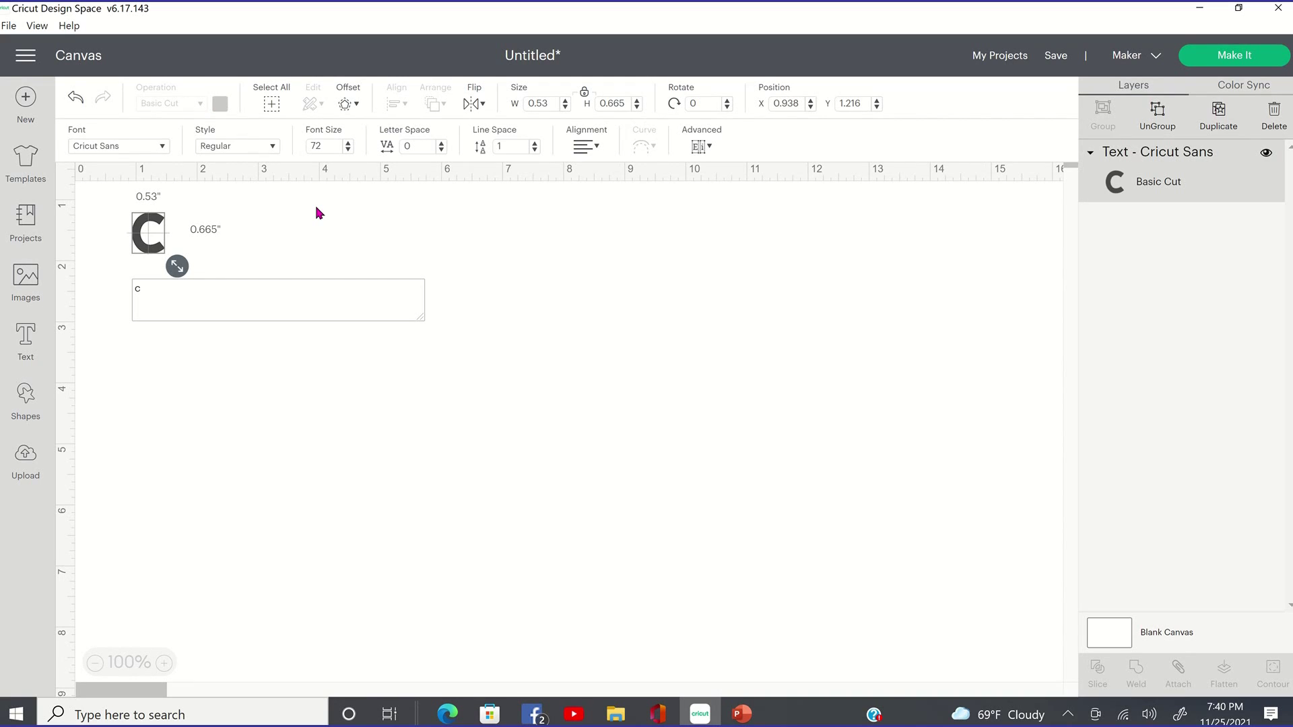
pyautogui.press('BackSpace')
pyautogui.write('Can')
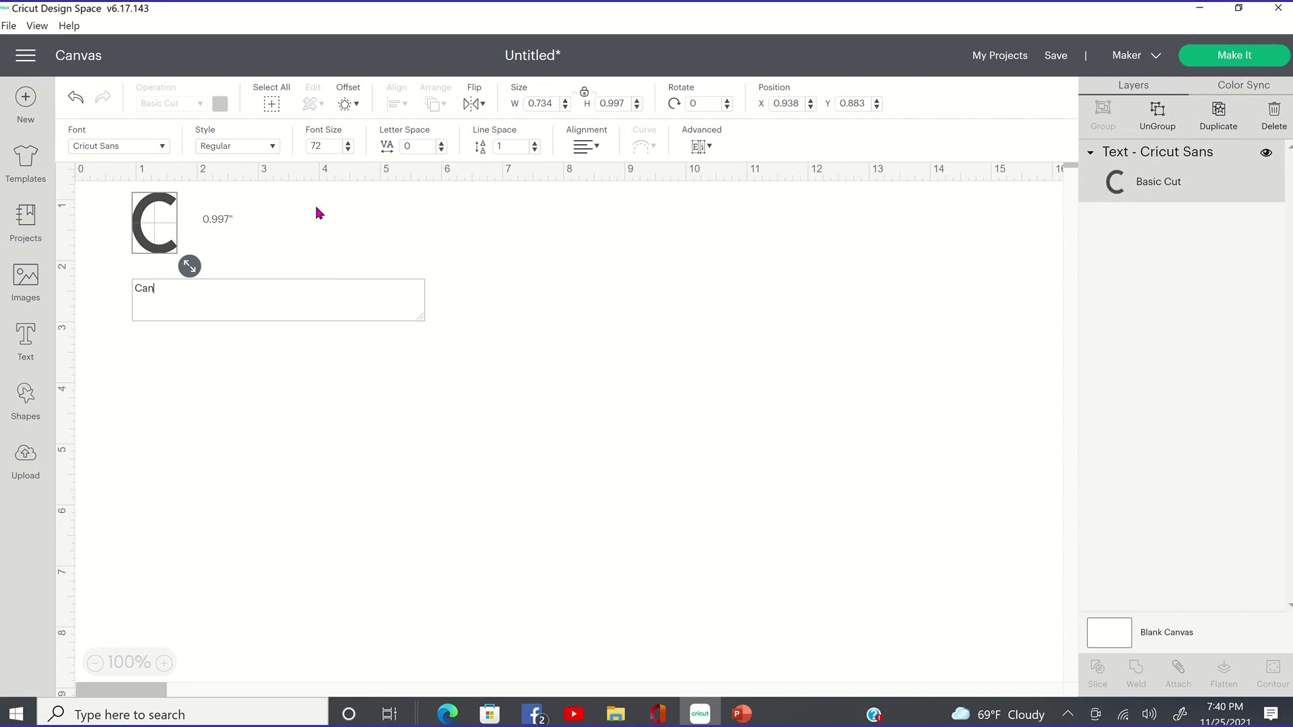
pyautogui.write('doris')
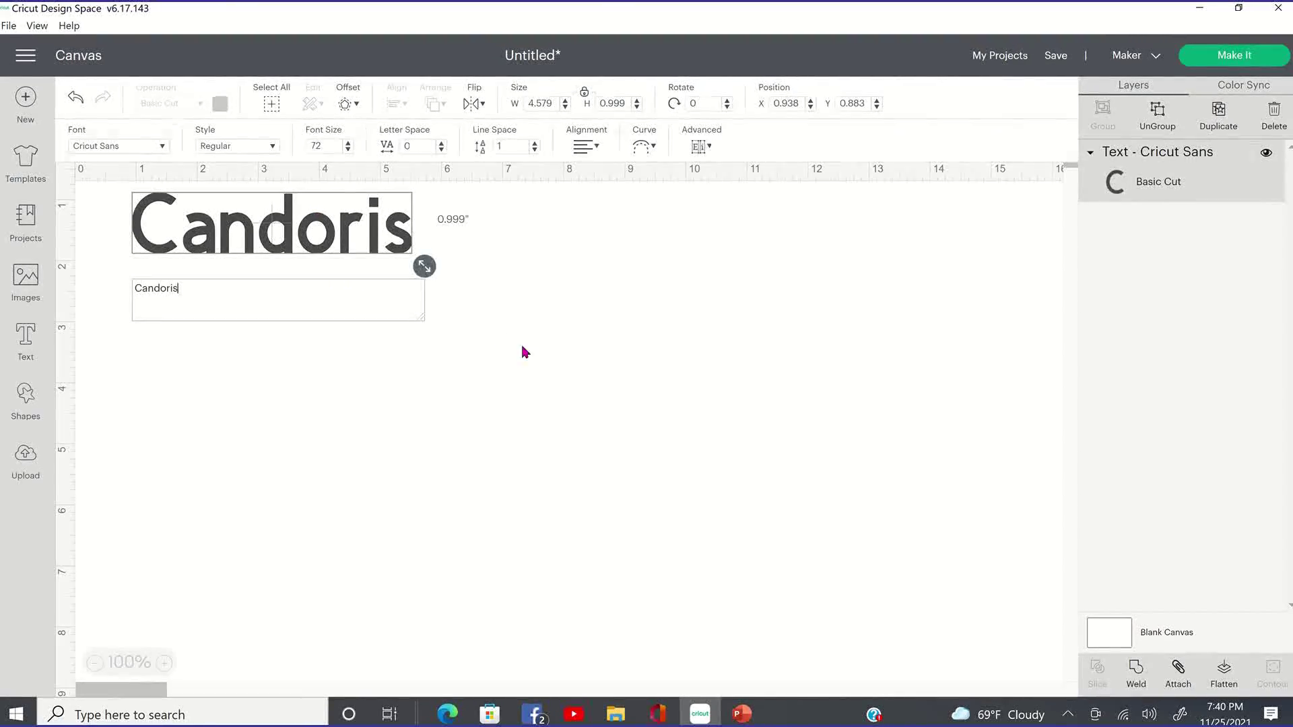
pyautogui.click(152, 263)
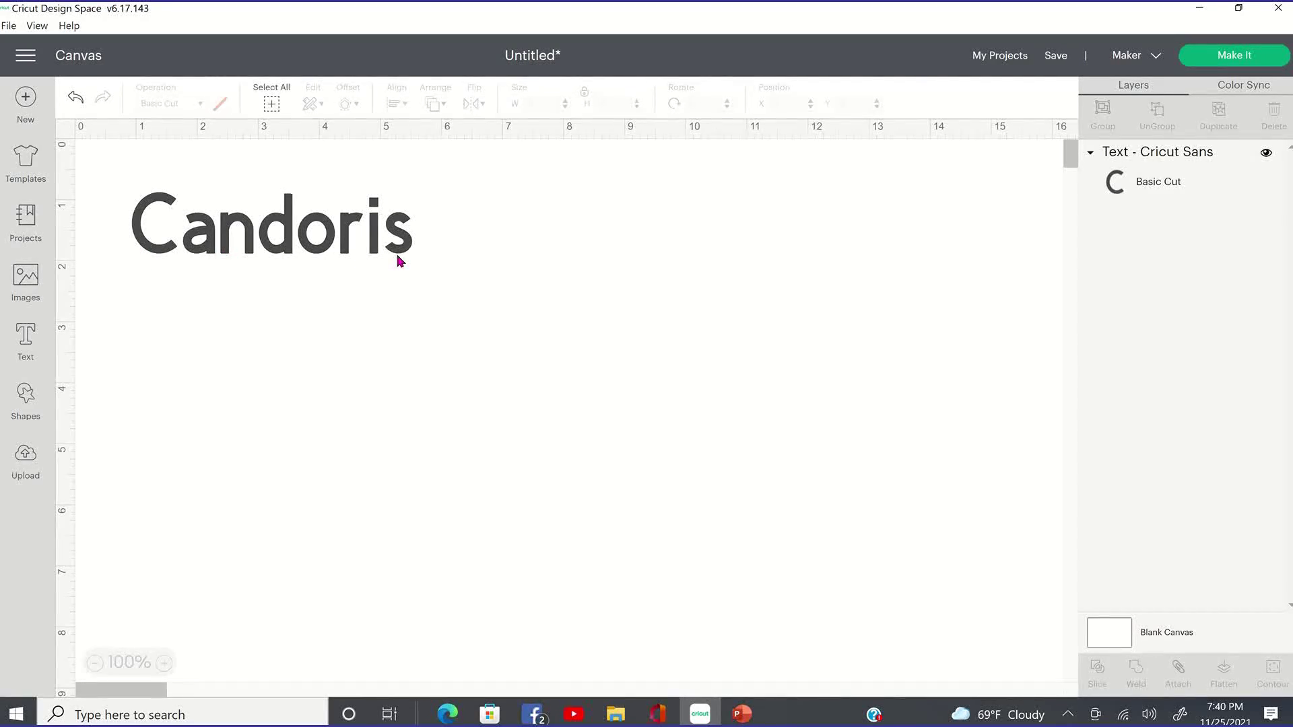
# Move the Candoris text slightly lower on the canvas and reselect it.
pyautogui.click(209, 248)
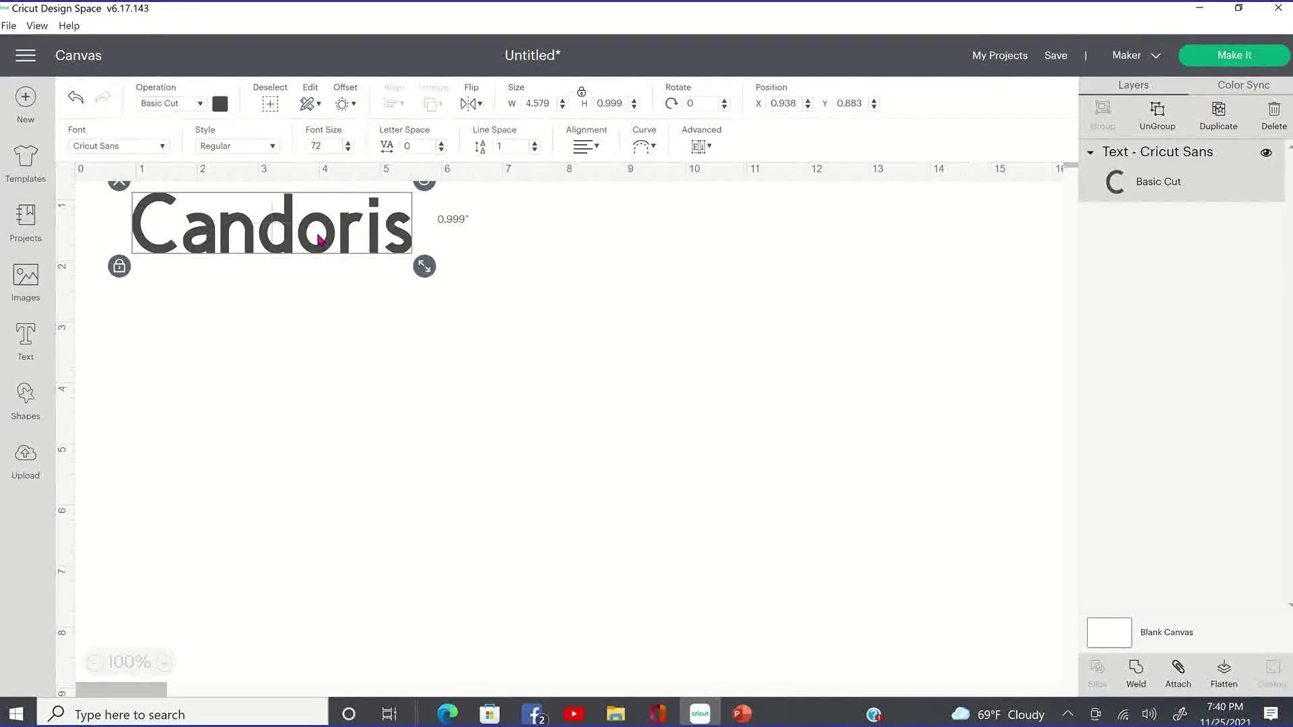
pyautogui.moveTo(317, 240); pyautogui.dragTo(314, 296)
pyautogui.click(262, 246)
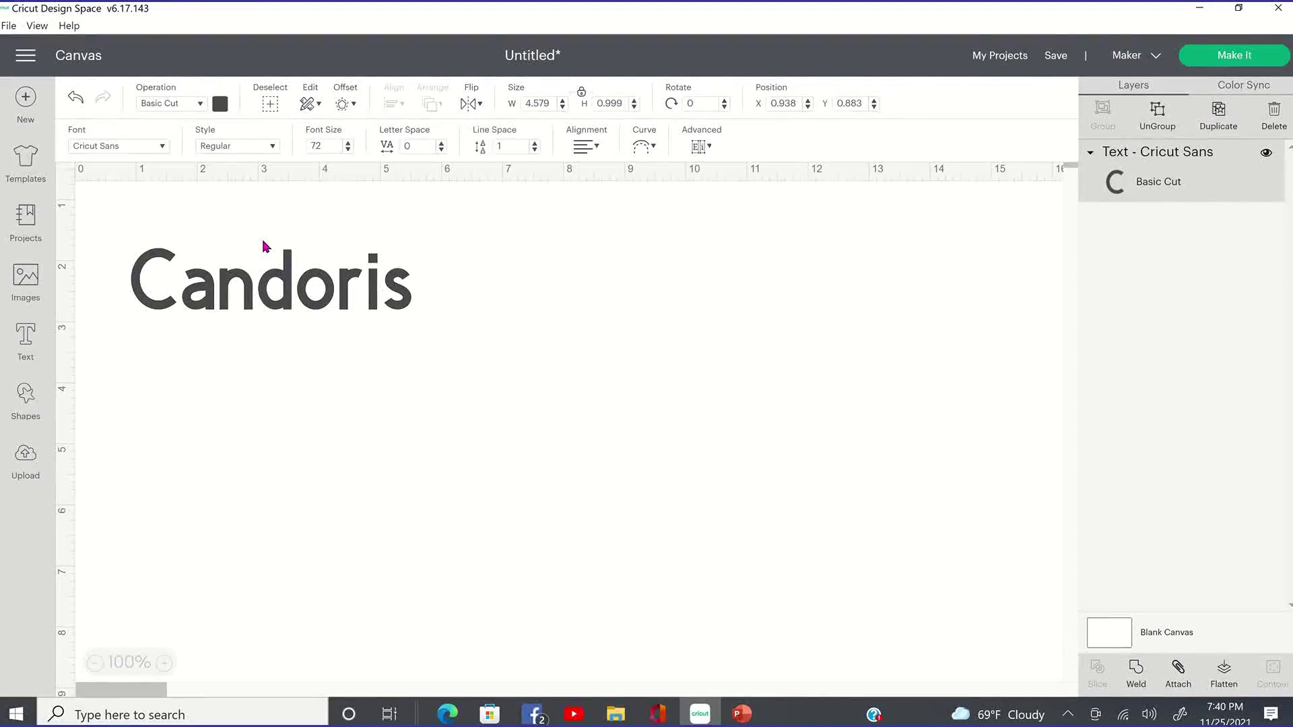
pyautogui.click(265, 262)
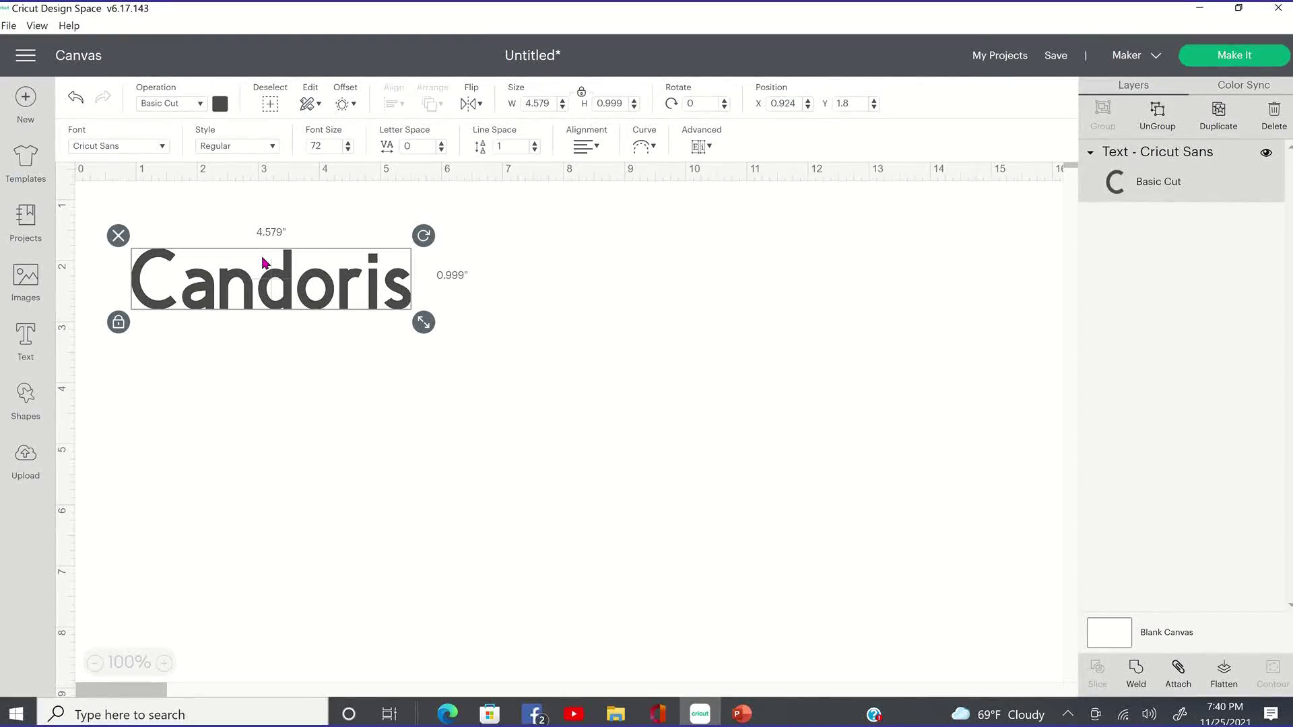
# Apply the DTC Summer Solstice font to the Candoris text.
pyautogui.click(160, 148)
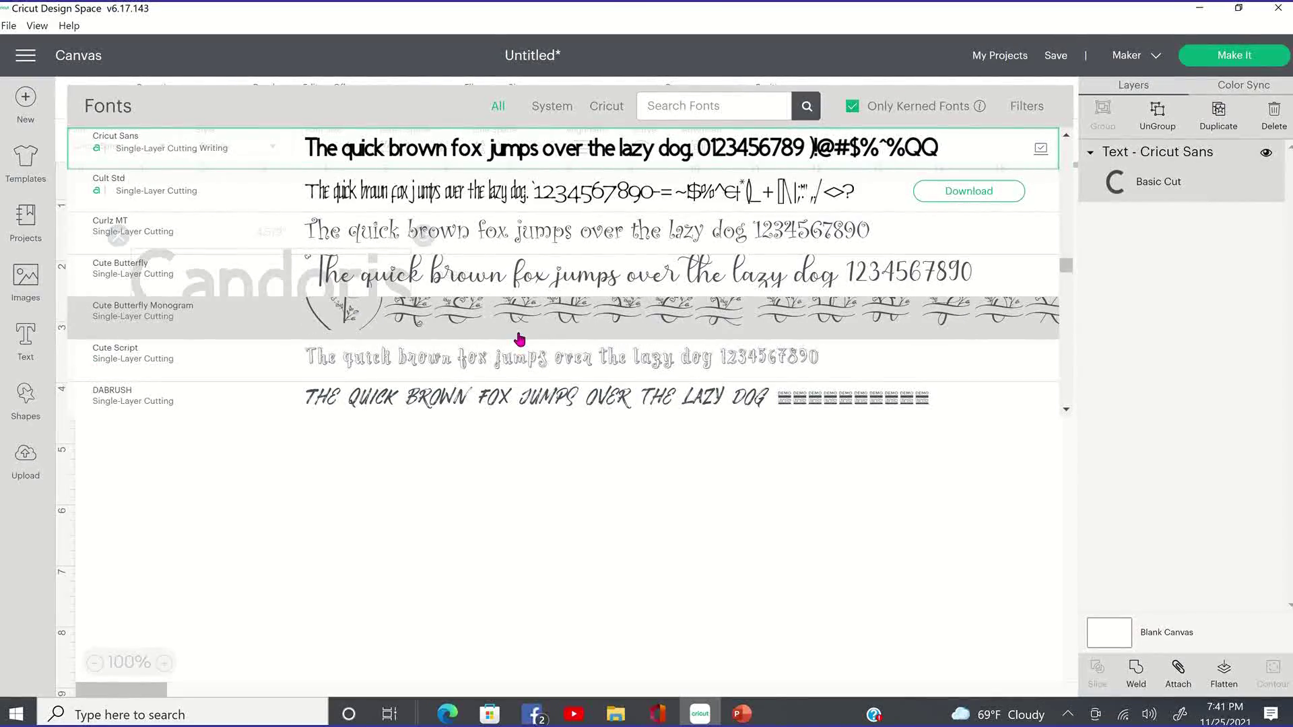
pyautogui.scroll(-5, 520, 340)
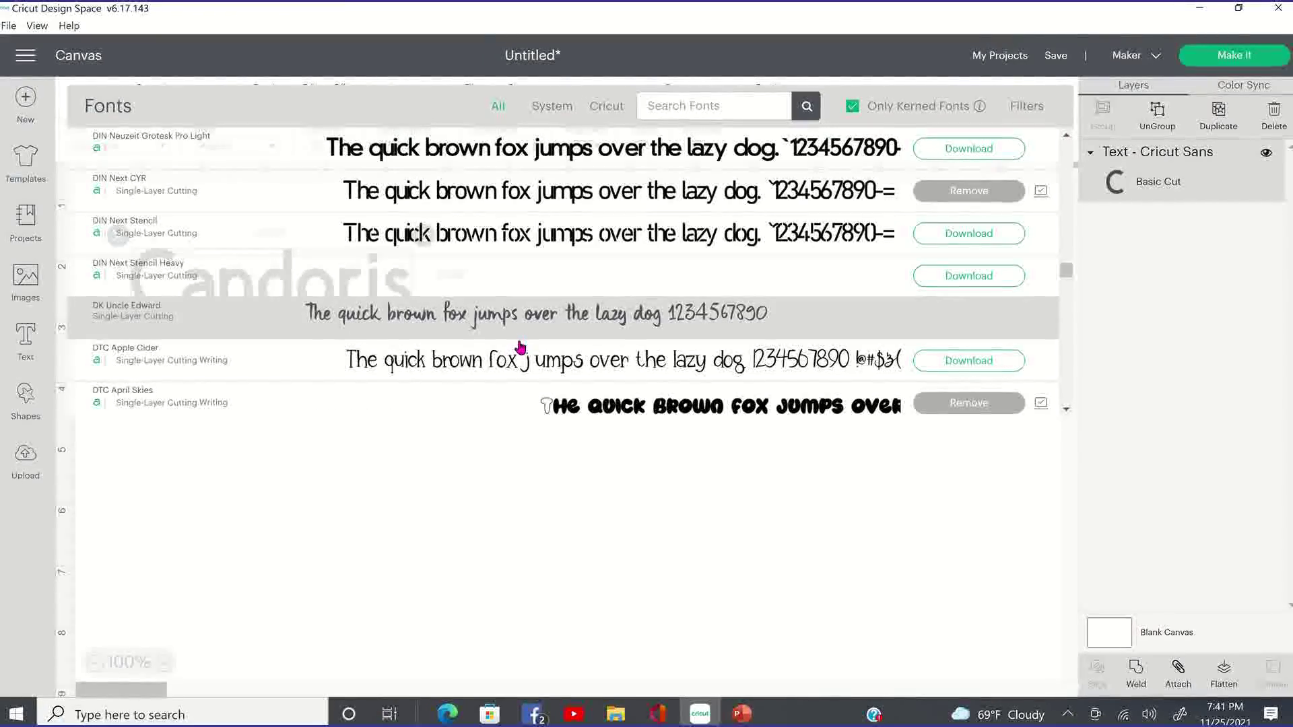
pyautogui.scroll(-5, 520, 347)
pyautogui.scroll(-3, 520, 349)
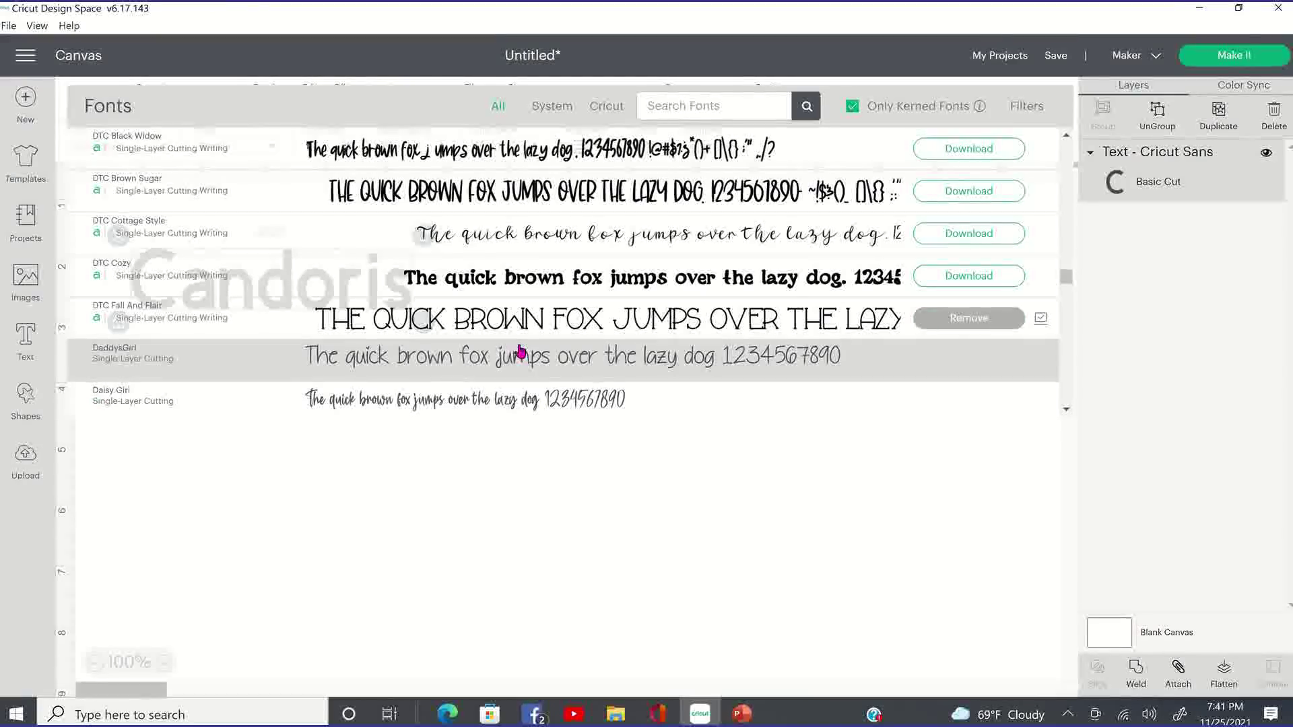
pyautogui.scroll(-3, 520, 350)
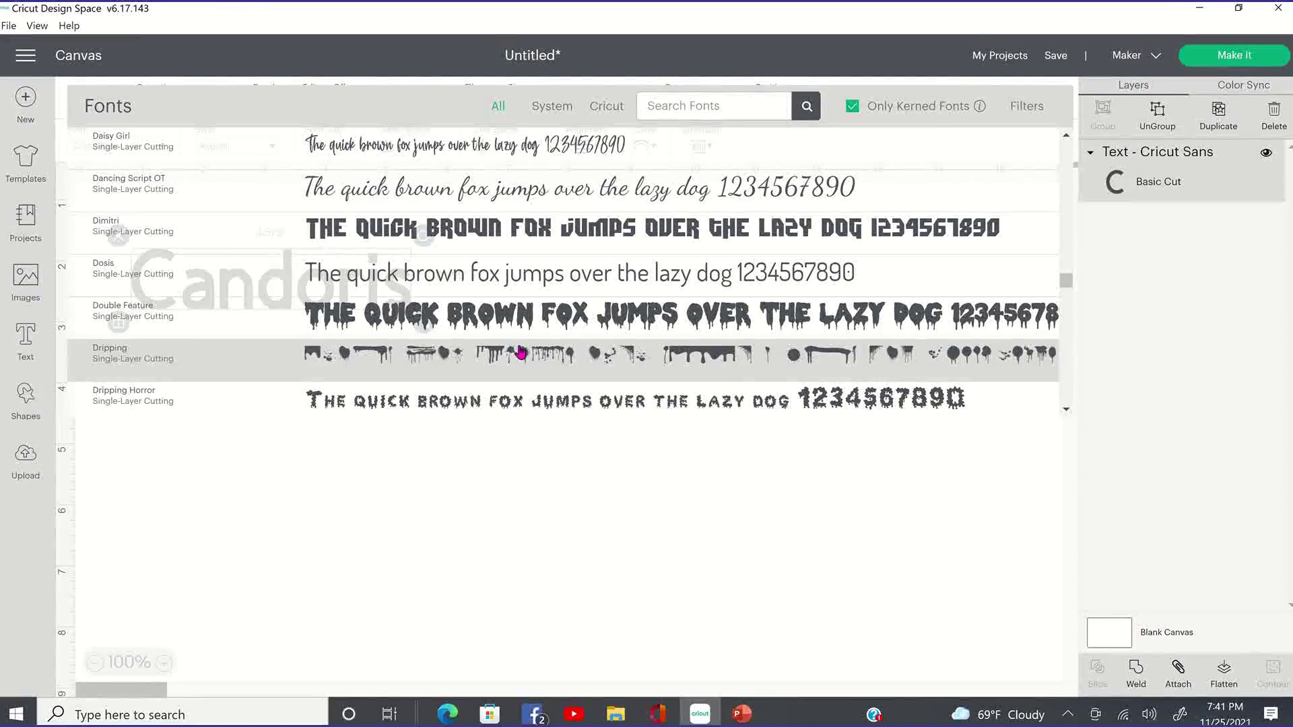
pyautogui.scroll(-3, 520, 353)
pyautogui.scroll(-3, 520, 354)
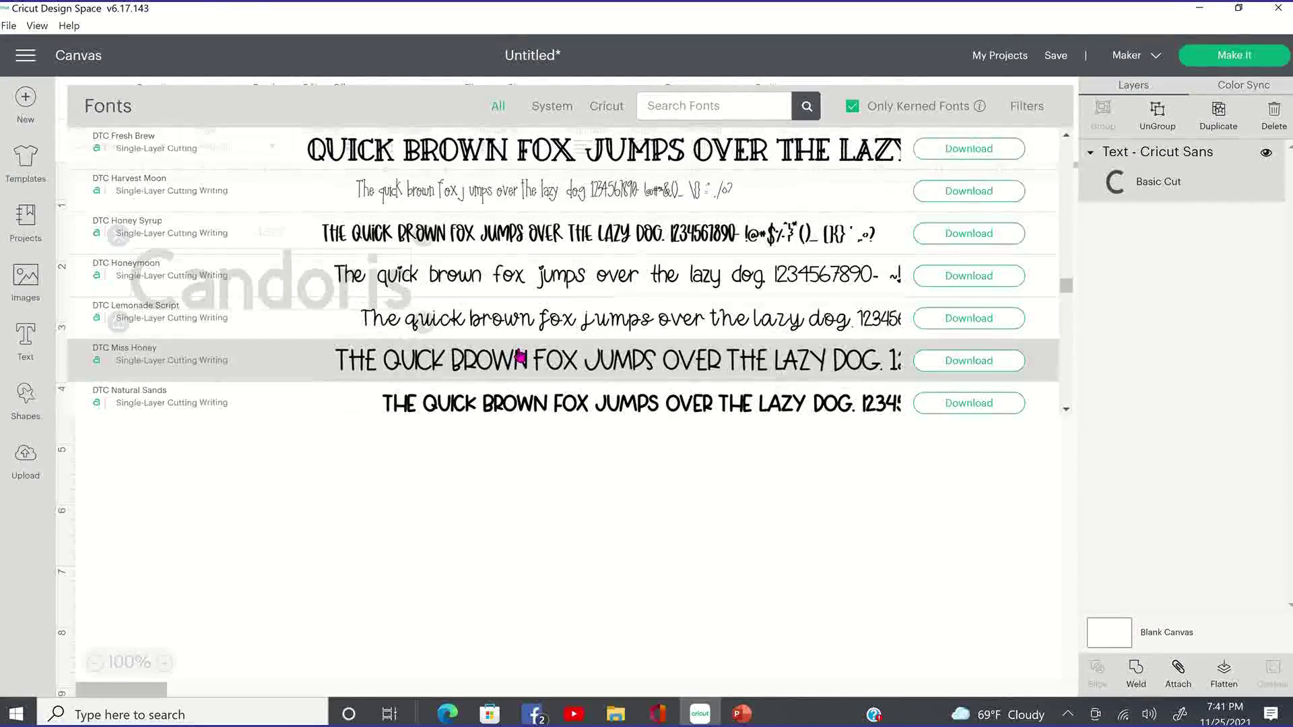
pyautogui.scroll(-4, 521, 355)
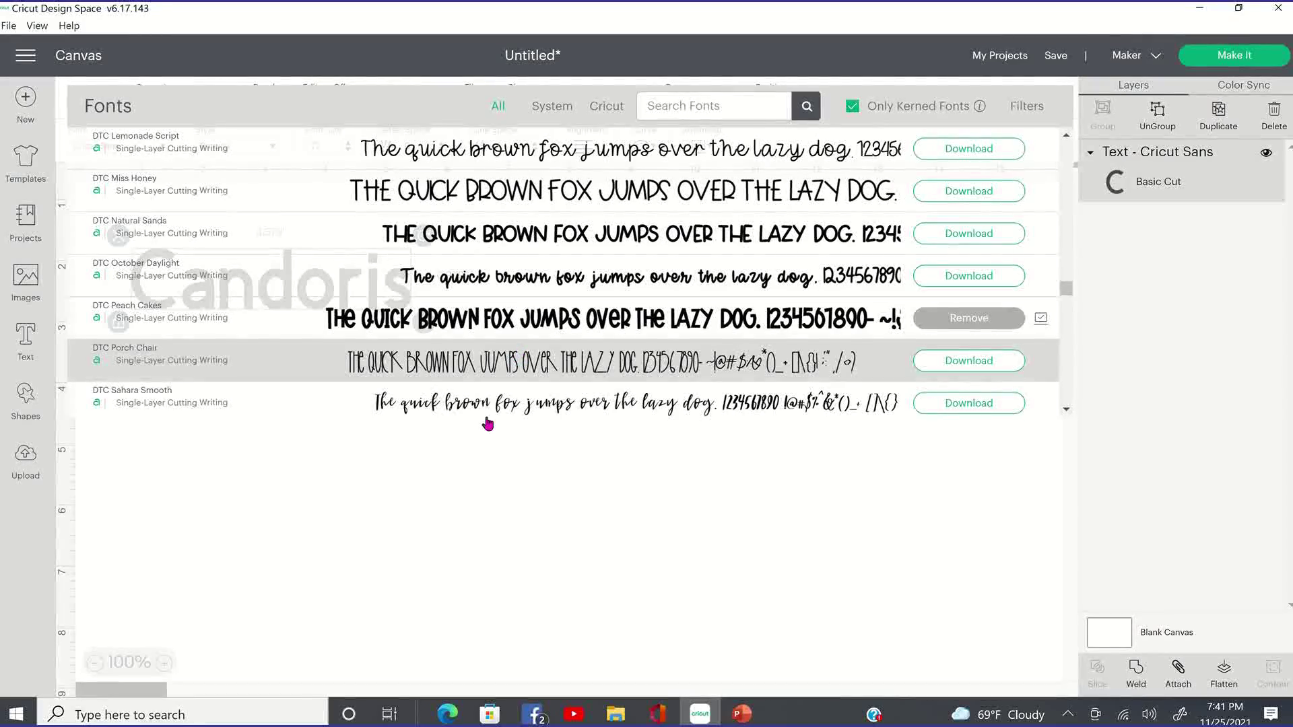
pyautogui.scroll(-3, 476, 412)
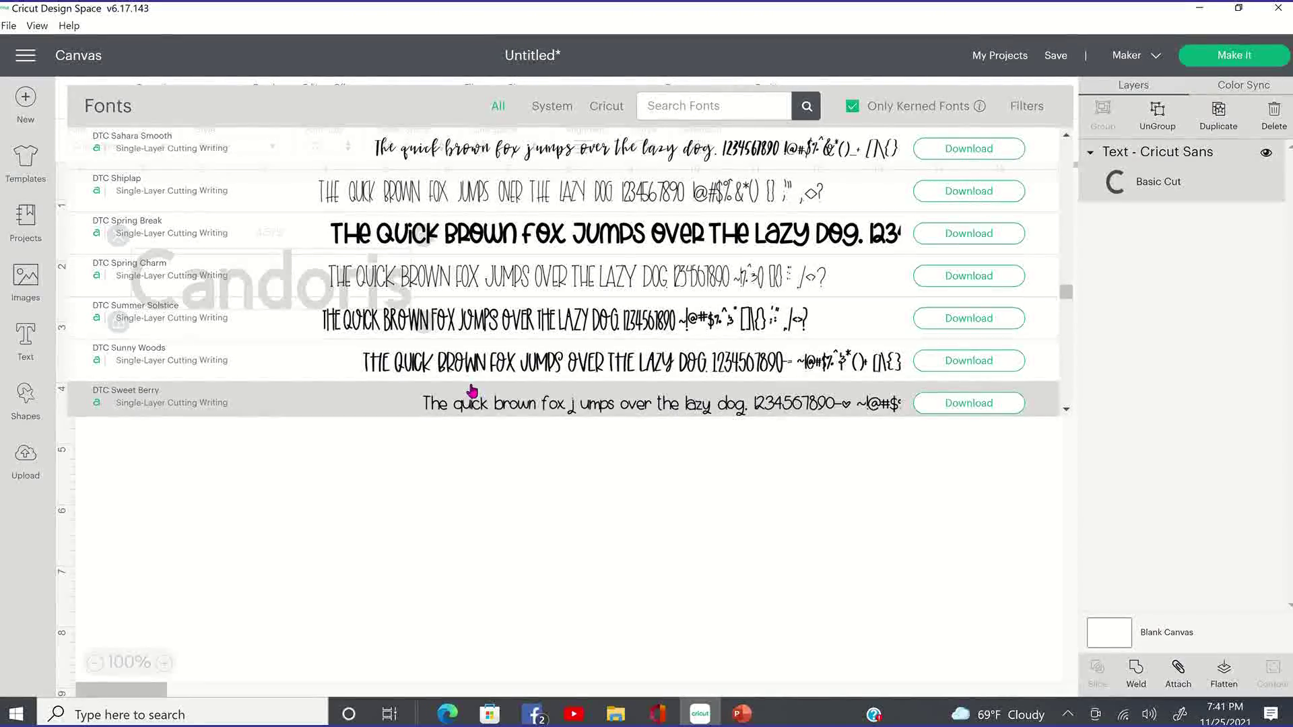
pyautogui.click(422, 322)
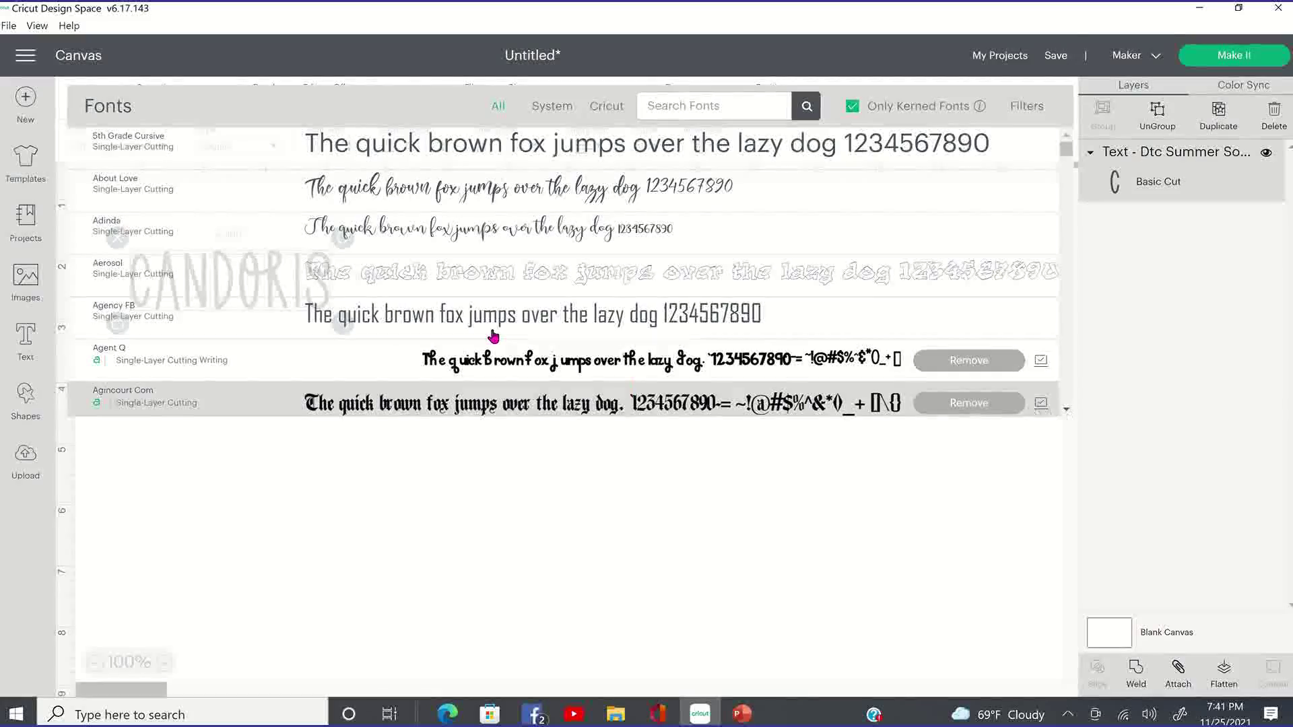
# Switch the font to Fantastic Reason Personal Use and deselect the text.
pyautogui.scroll(-3, 519, 361)
pyautogui.scroll(3, 563, 352)
pyautogui.scroll(-6, 563, 352)
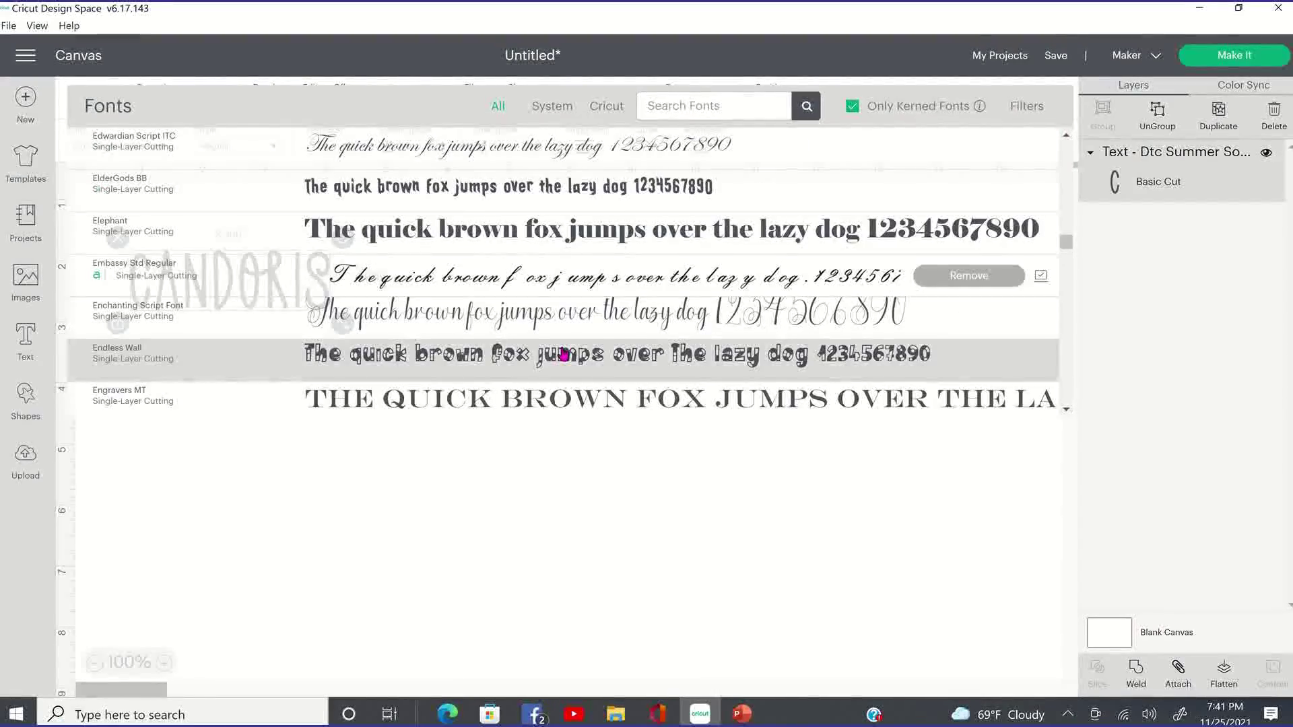
pyautogui.scroll(-6, 563, 355)
pyautogui.scroll(-10, 563, 355)
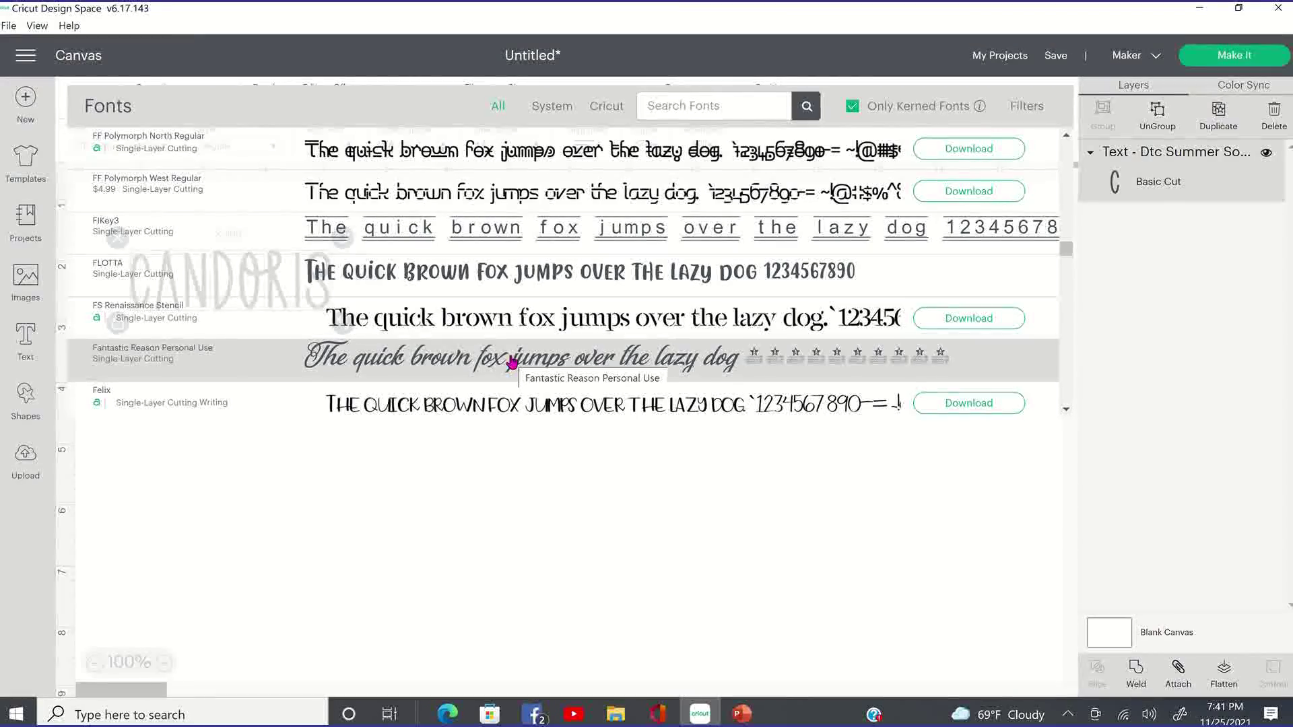
pyautogui.click(511, 361)
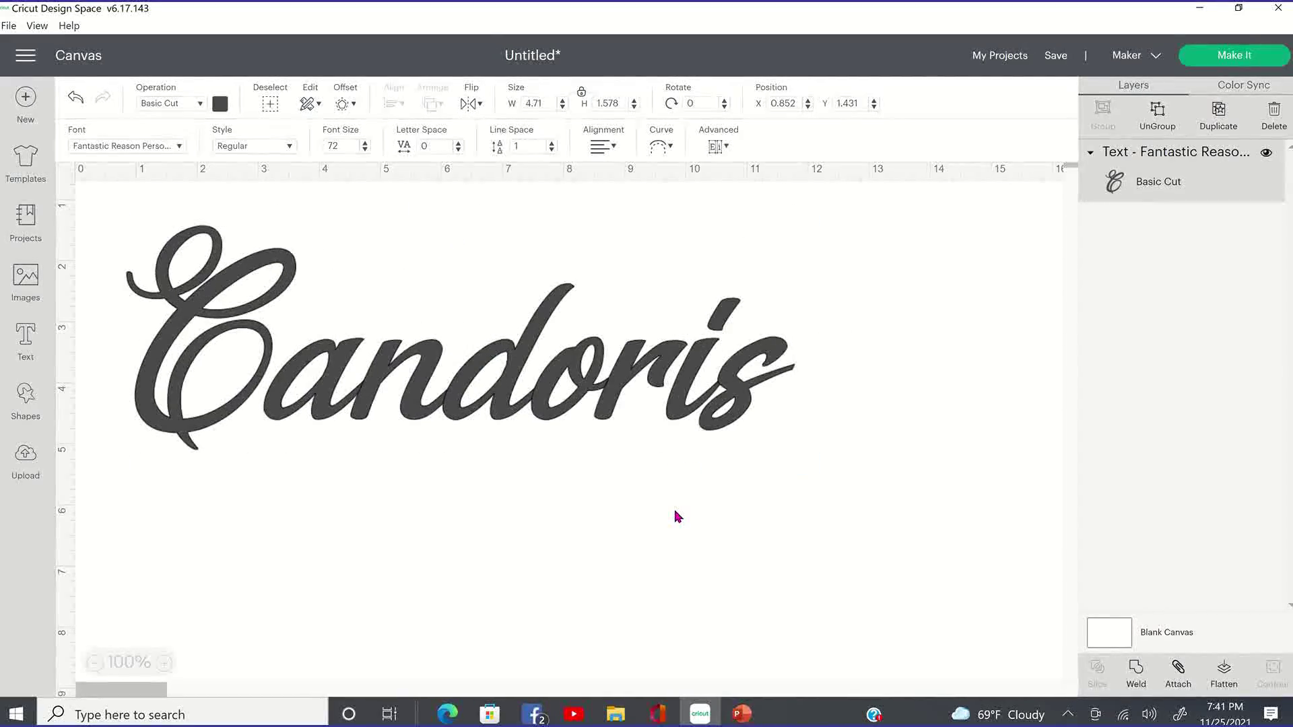
pyautogui.click(463, 513)
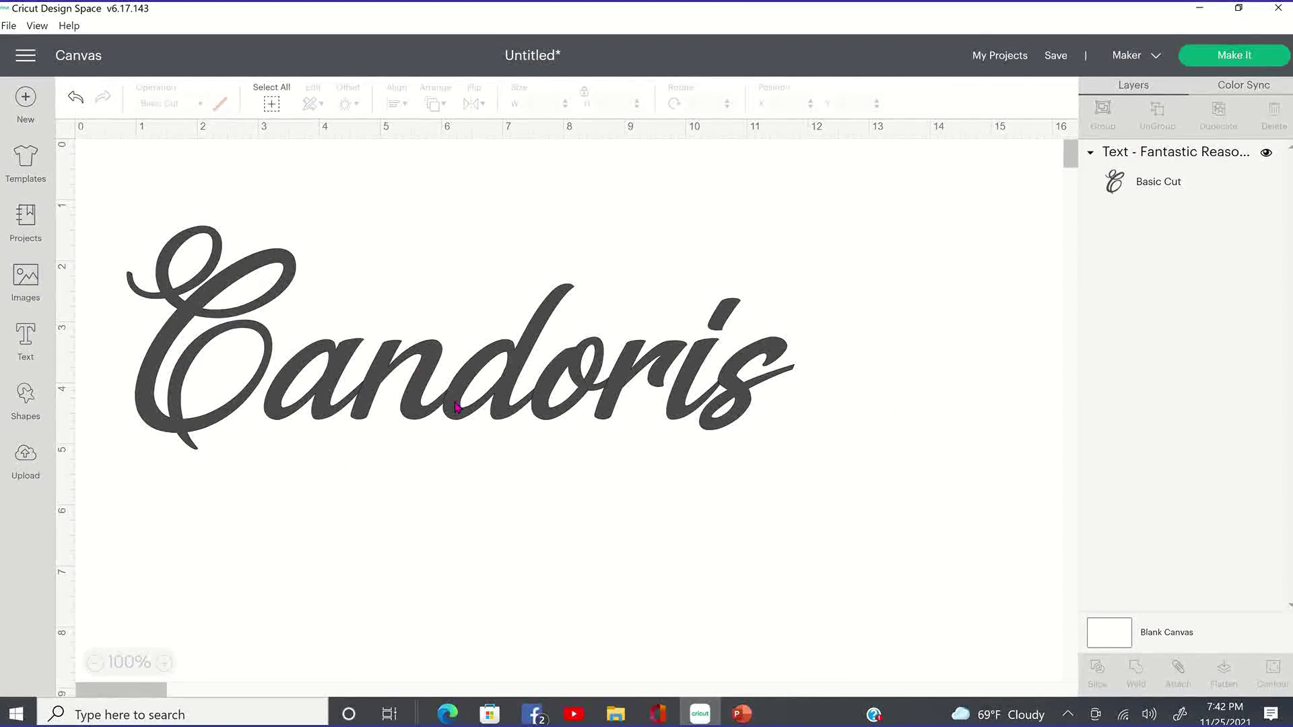
# Ungroup Candoris into separate letters and drag the letters apart into a new arrangement.
pyautogui.click(490, 382)
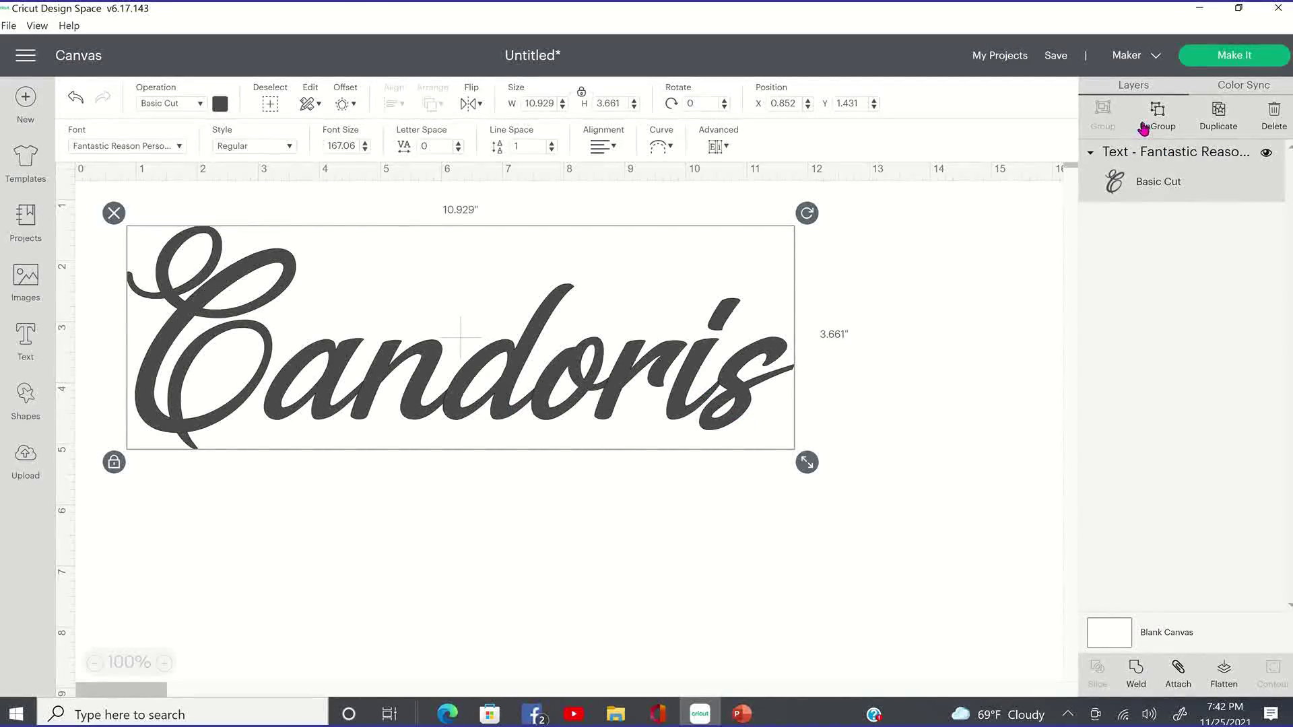
pyautogui.click(1153, 126)
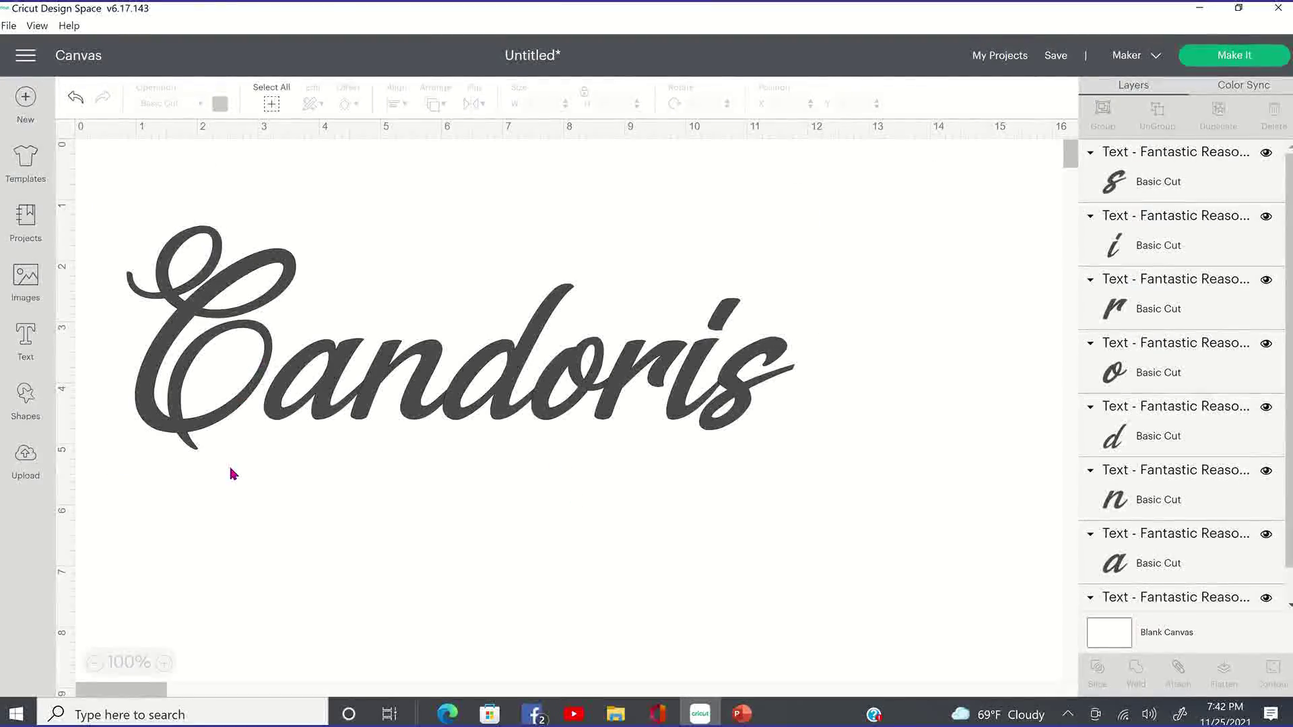
pyautogui.moveTo(242, 407); pyautogui.dragTo(205, 553)
pyautogui.moveTo(358, 441); pyautogui.dragTo(405, 595)
pyautogui.moveTo(400, 424); pyautogui.dragTo(473, 606)
pyautogui.moveTo(498, 414); pyautogui.dragTo(637, 606)
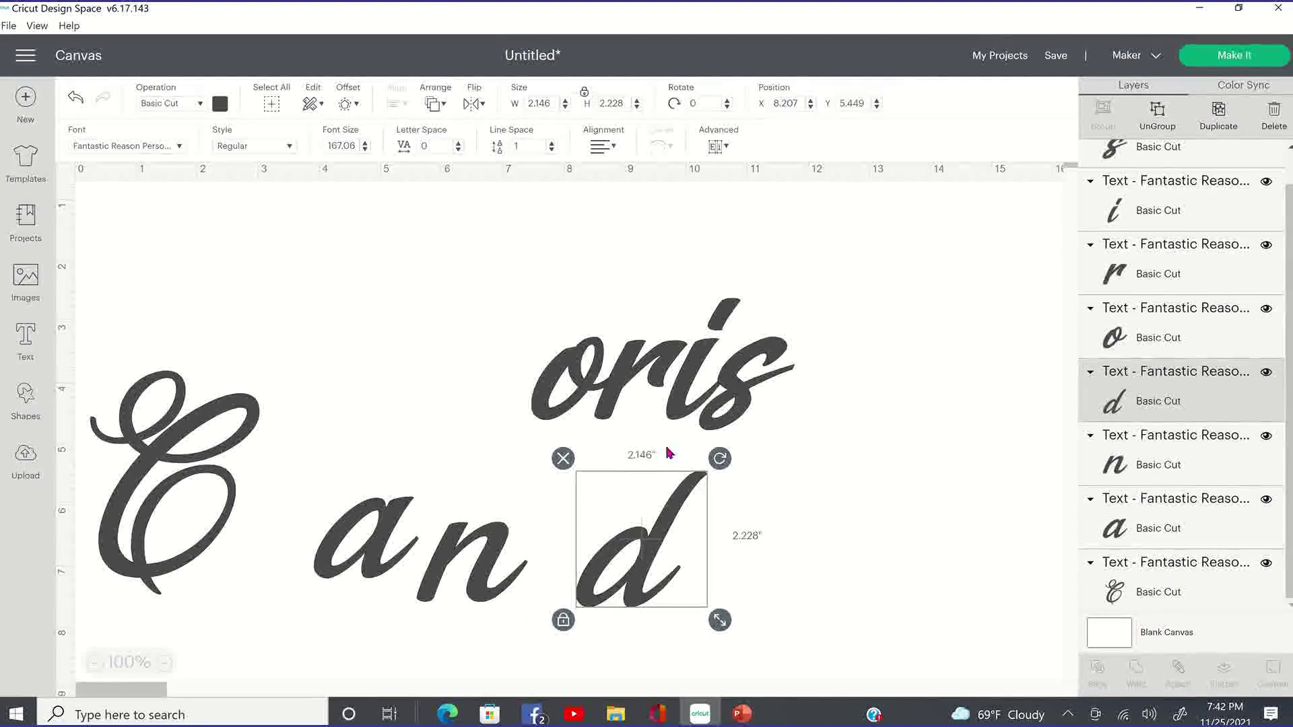
pyautogui.moveTo(579, 391); pyautogui.dragTo(842, 545)
pyautogui.moveTo(639, 379); pyautogui.dragTo(1003, 574)
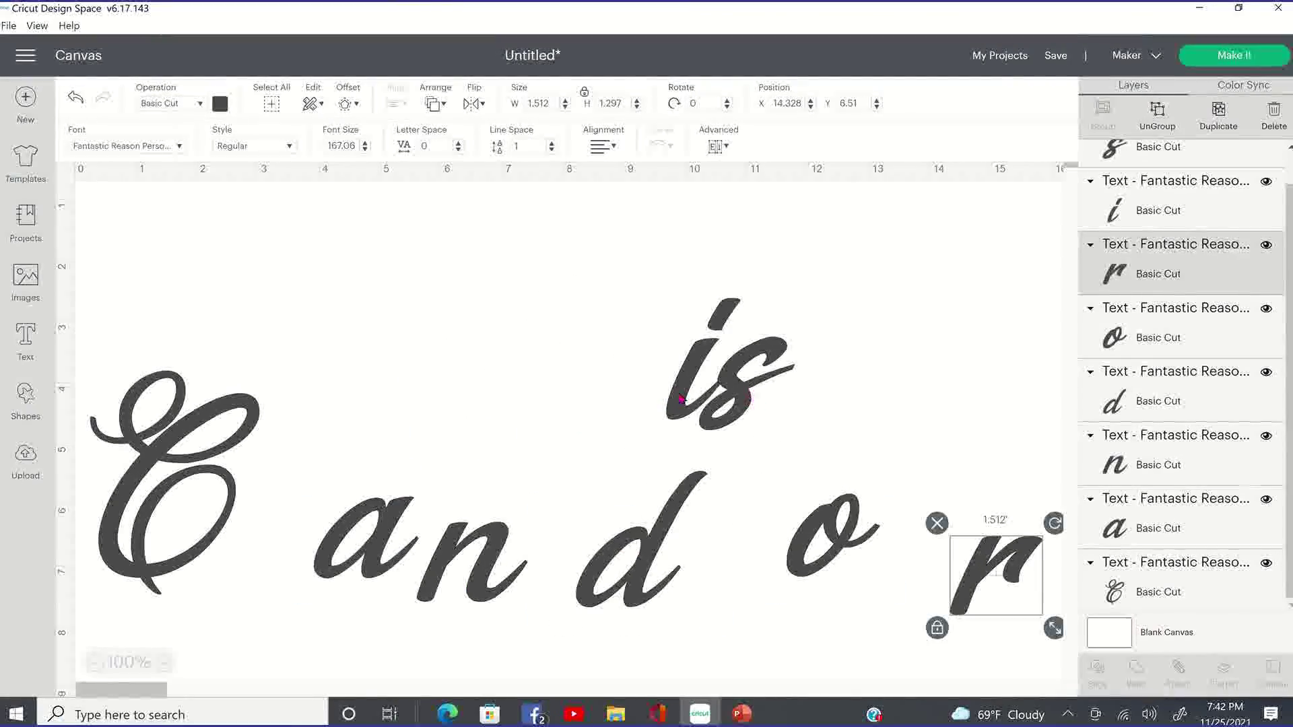
pyautogui.moveTo(703, 419); pyautogui.dragTo(632, 427)
pyautogui.moveTo(751, 377); pyautogui.dragTo(632, 390)
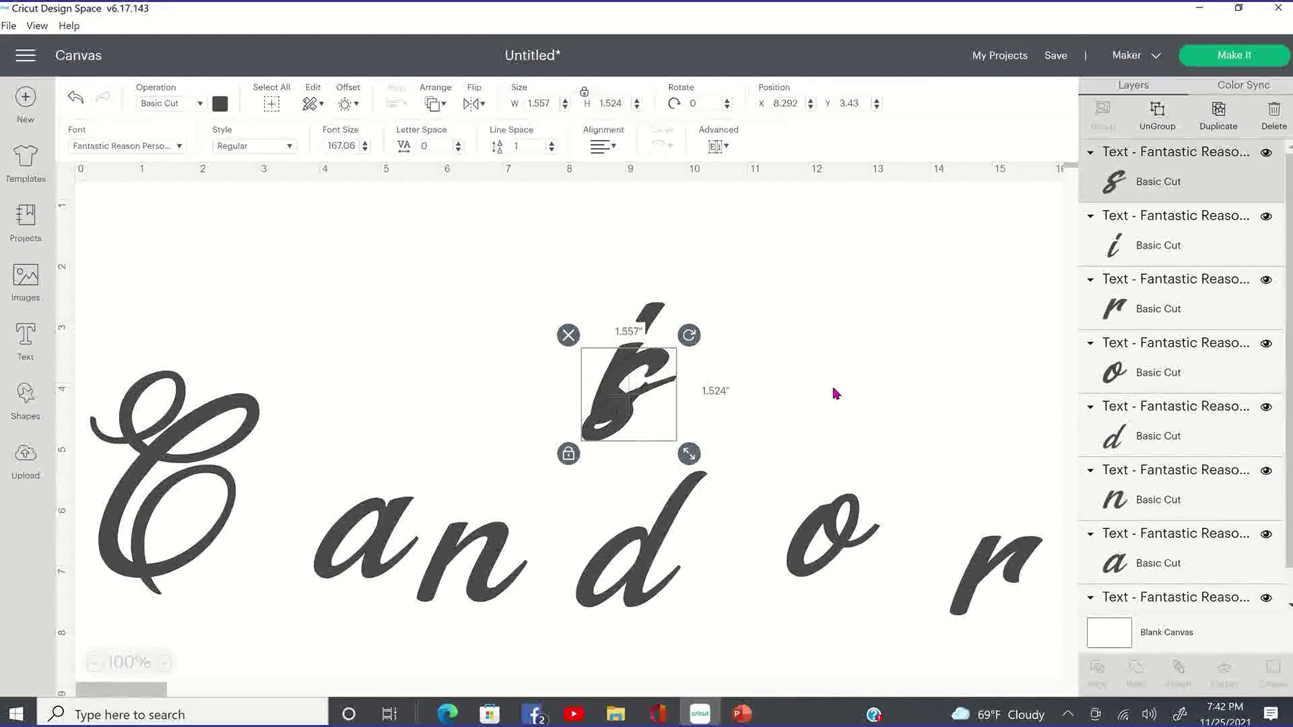
# Undo the seven letter moves, returning the letters to their original positions.
pyautogui.click(76, 101)
pyautogui.click(76, 101)
pyautogui.click(76, 101)
pyautogui.click(76, 101)
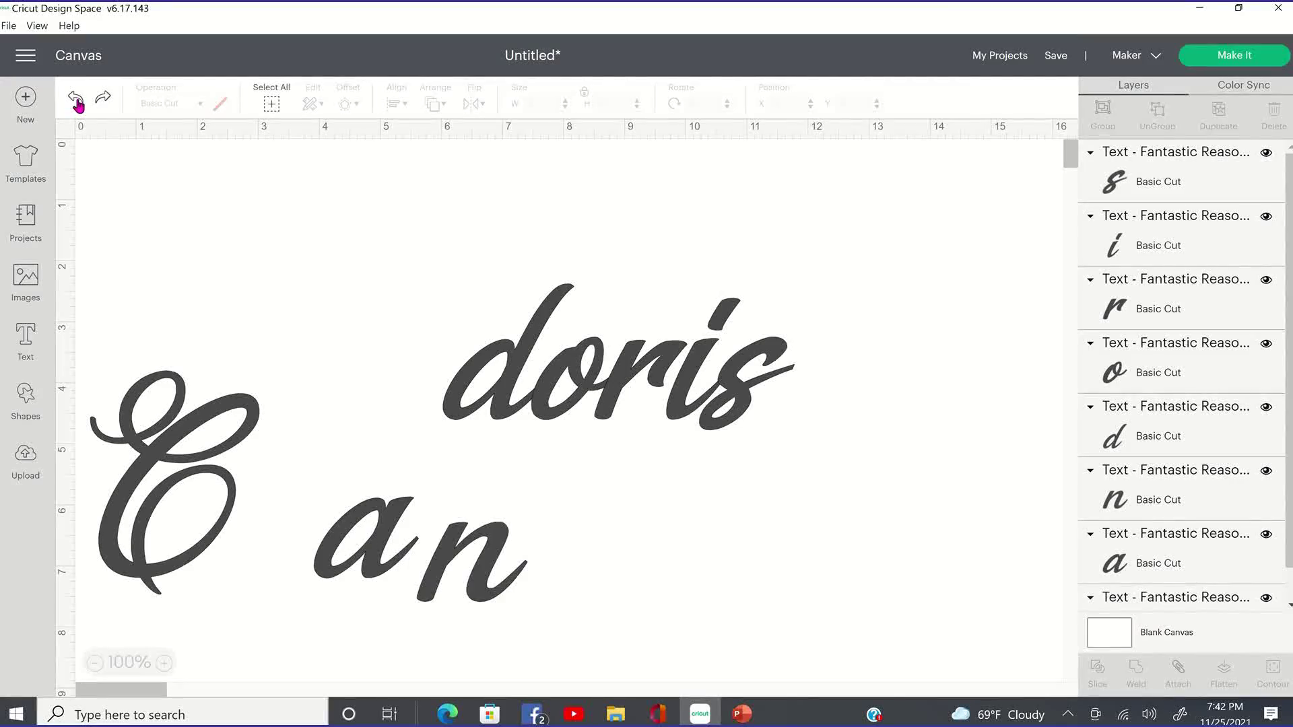
pyautogui.click(76, 101)
pyautogui.click(76, 101)
pyautogui.click(76, 101)
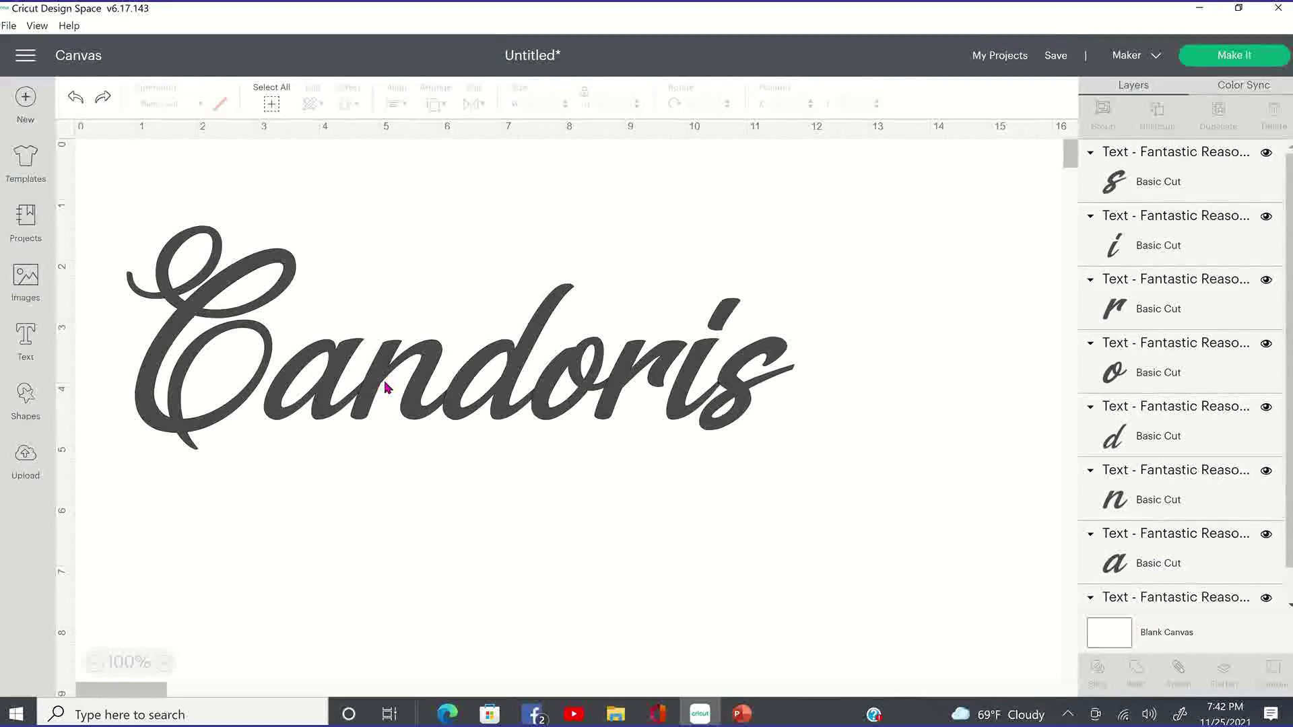
# Nudge the a, d and i closer to their neighbours so the letters overlap.
pyautogui.click(317, 403)
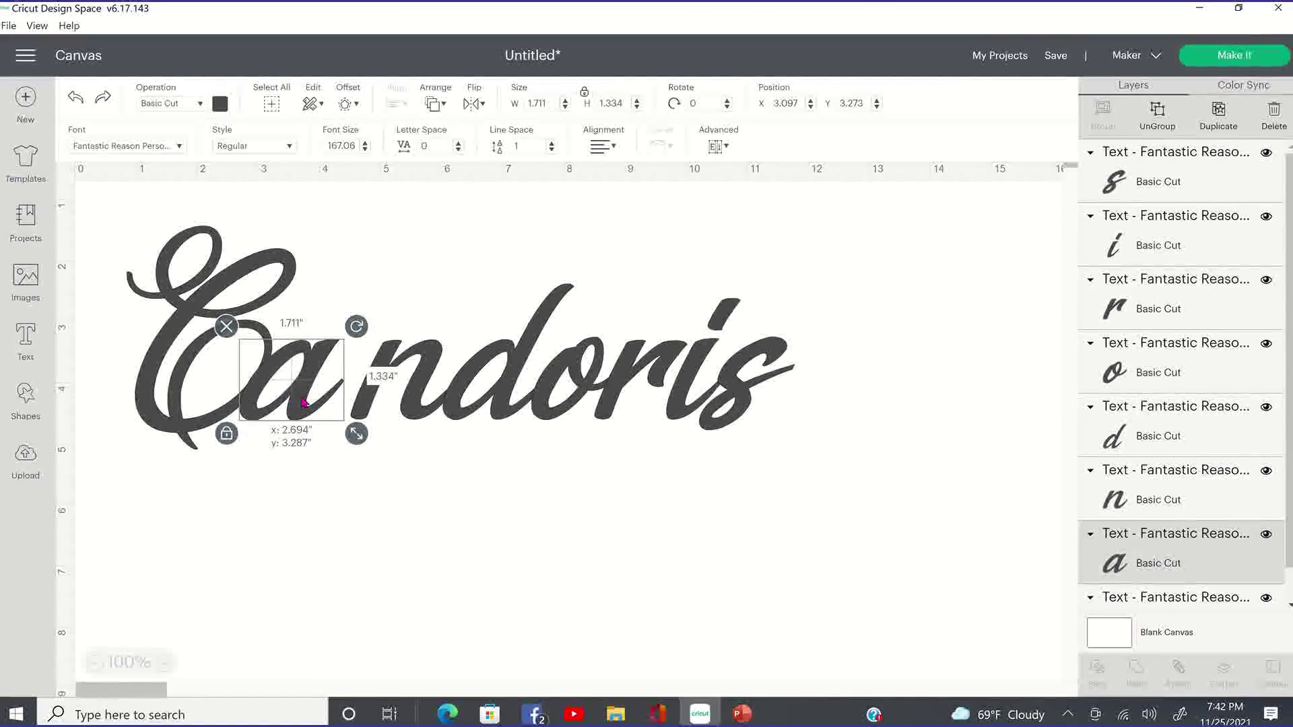
pyautogui.moveTo(318, 402); pyautogui.dragTo(362, 400)
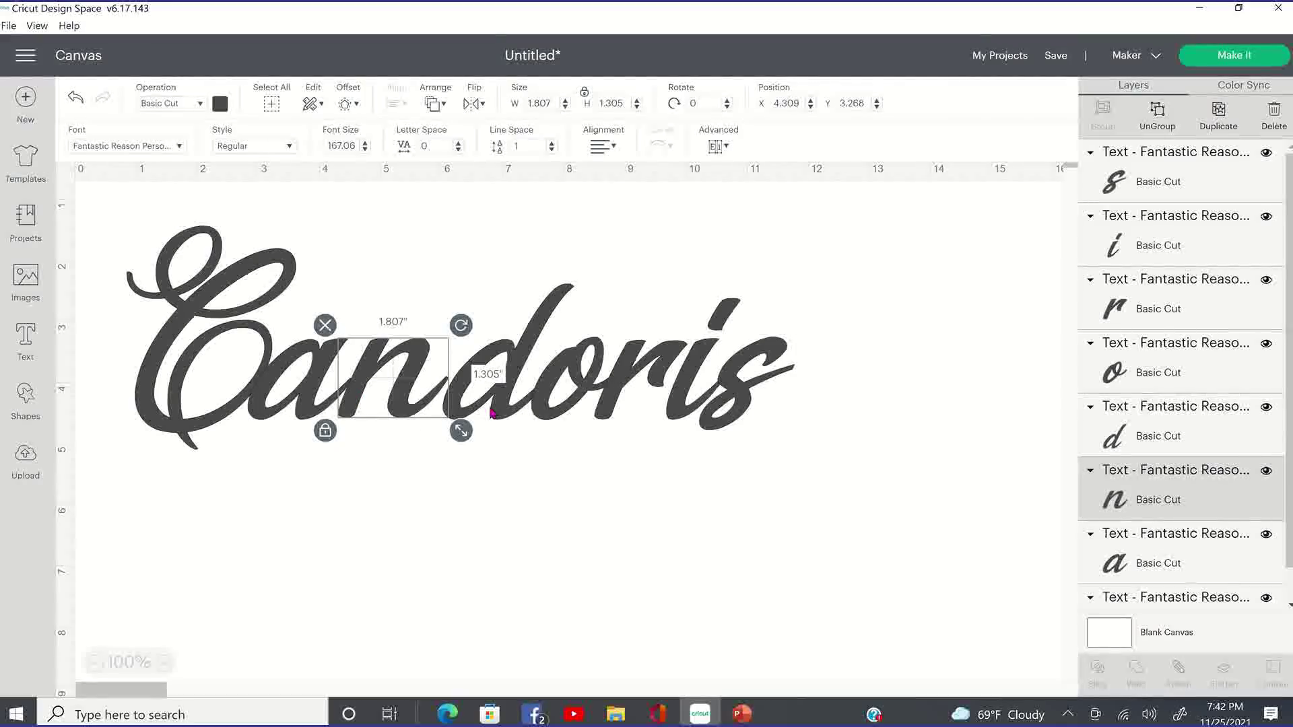
pyautogui.moveTo(491, 412); pyautogui.dragTo(563, 414)
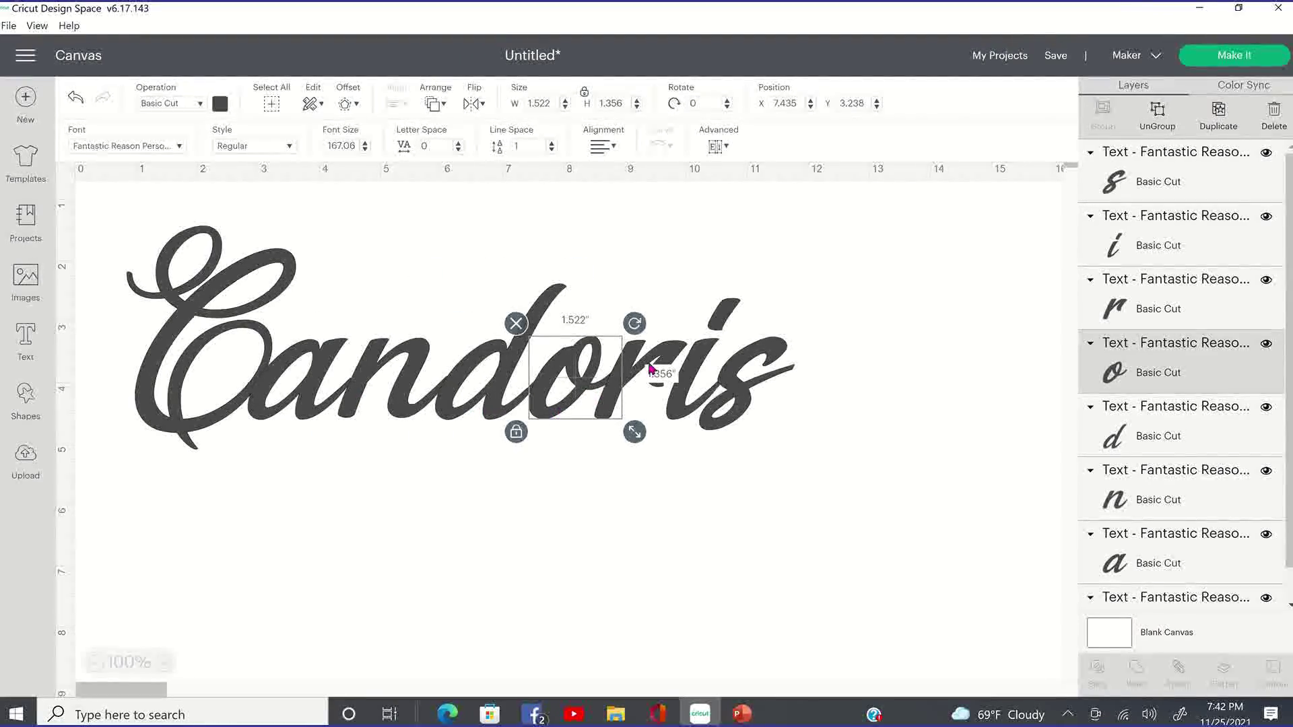
pyautogui.moveTo(693, 373)
pyautogui.mouseDown()
pyautogui.moveTo(666, 373)
pyautogui.moveTo(706, 380)
pyautogui.mouseUp()
pyautogui.click(754, 369)
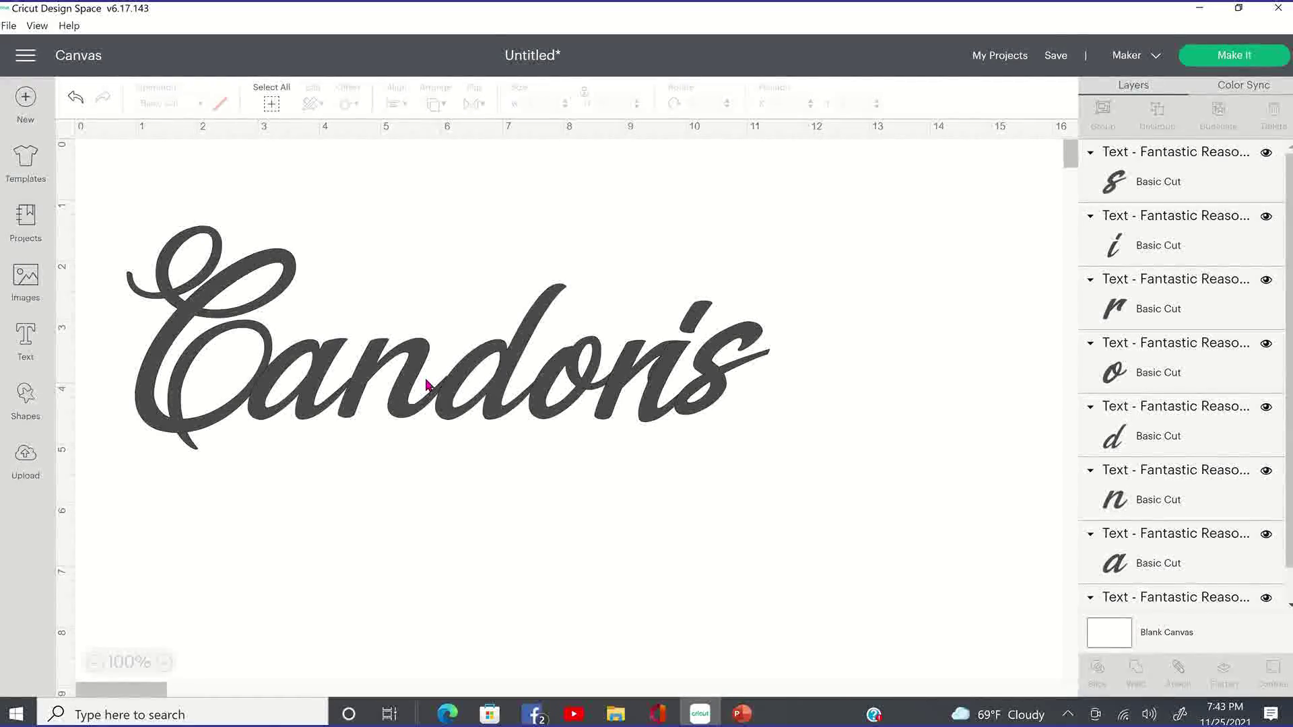
# Marquee-select all the separated Candoris letters and delete them.
pyautogui.click(264, 326)
pyautogui.click(930, 409)
pyautogui.moveTo(956, 419); pyautogui.dragTo(15, 208)
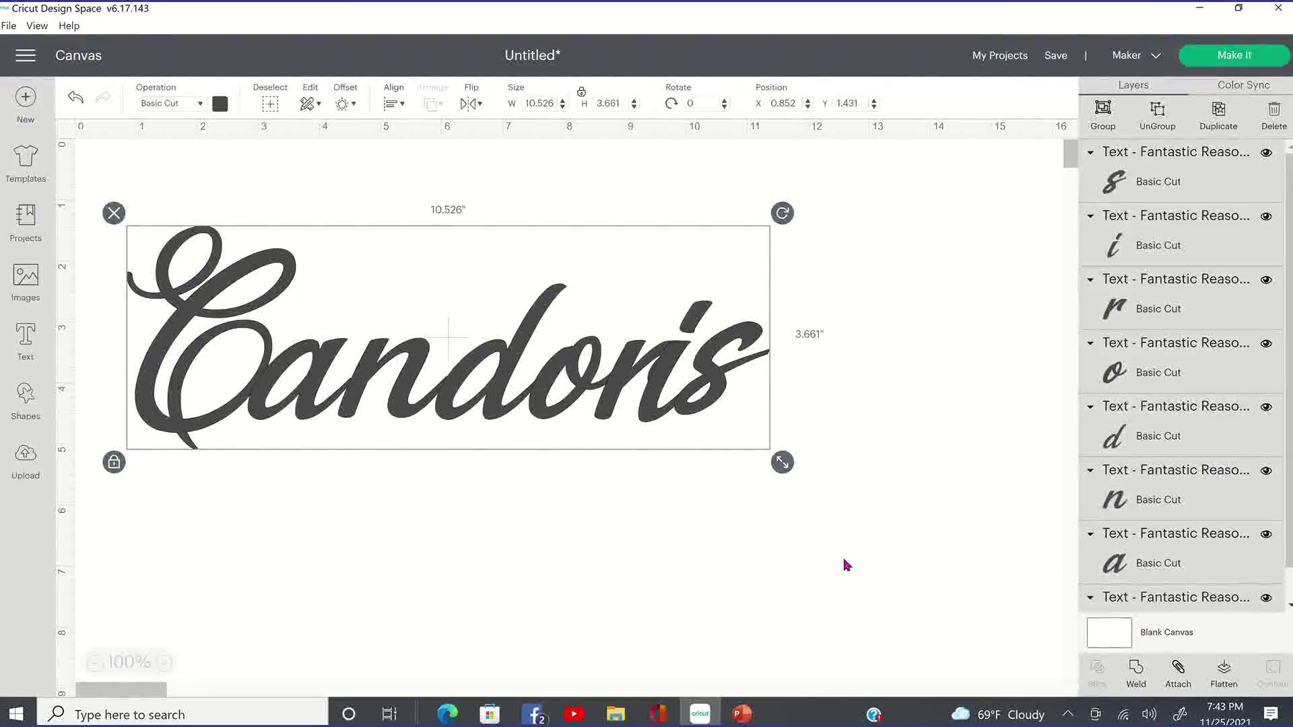
pyautogui.press('Delete')
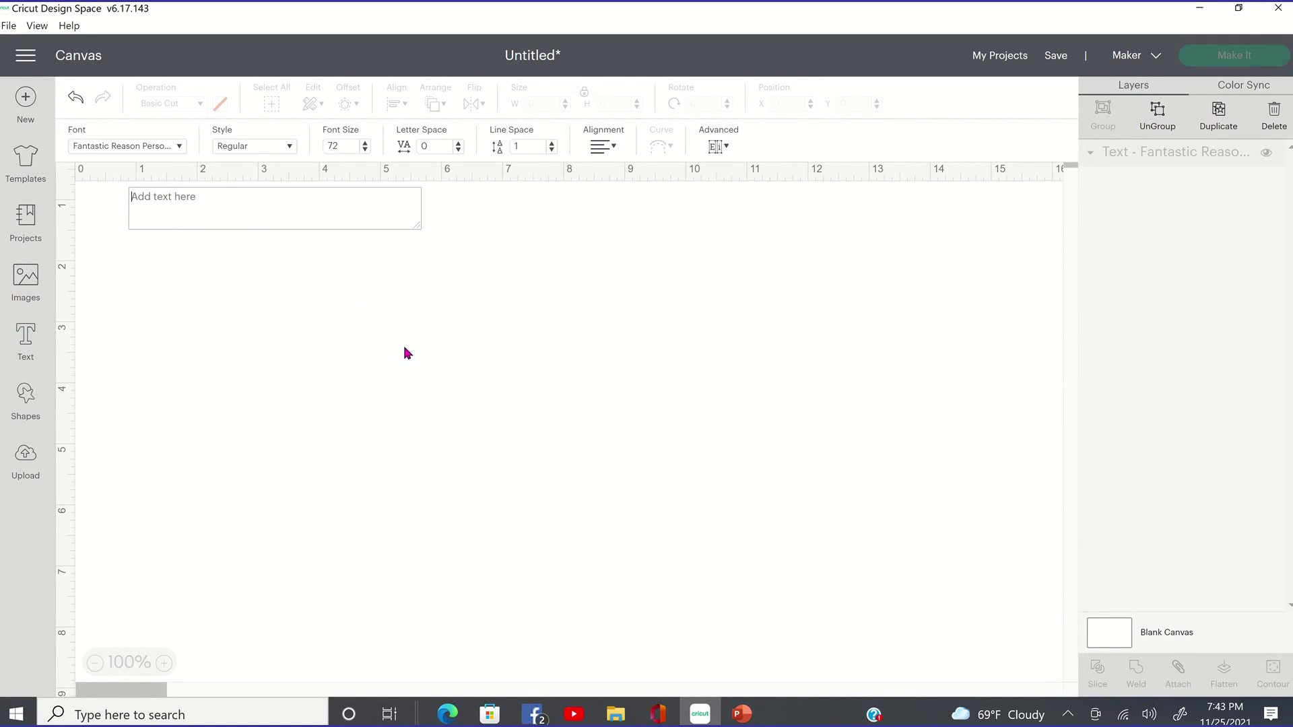
# Type 'Candoris' into the new text box and set it in the Great Vibes font.
pyautogui.write('Candoris')
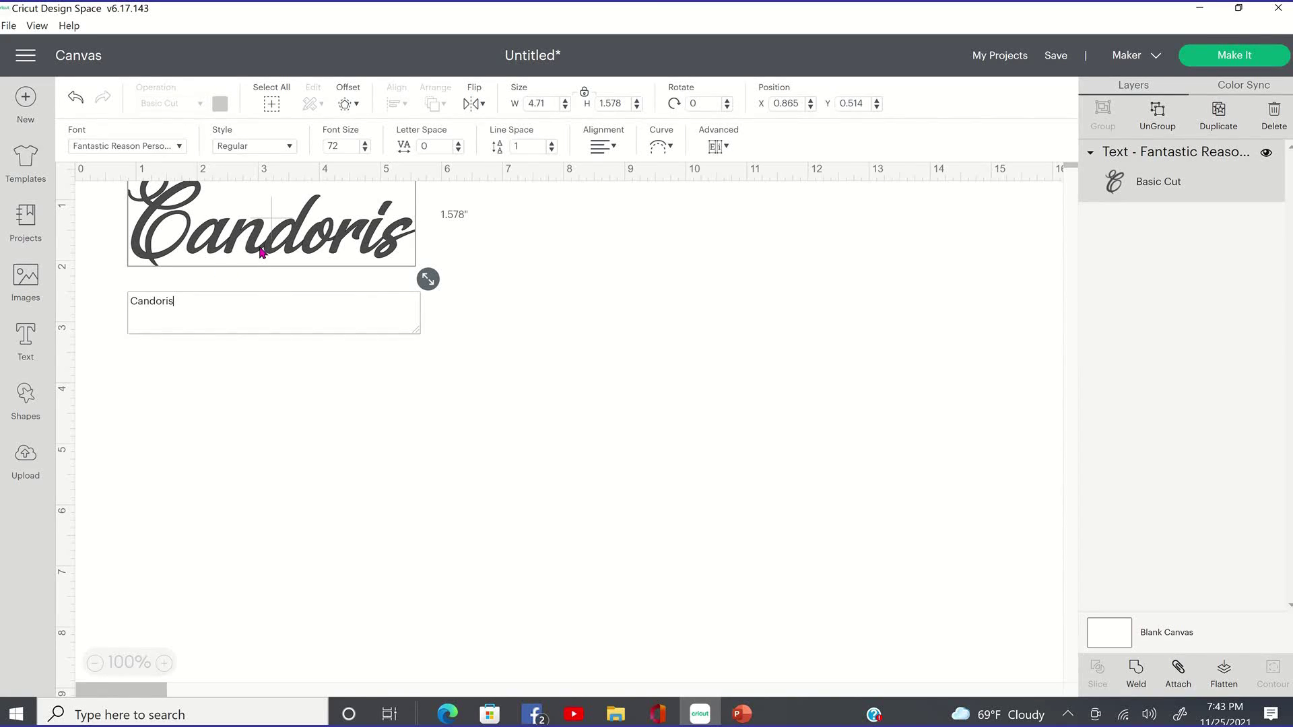
pyautogui.click(292, 184)
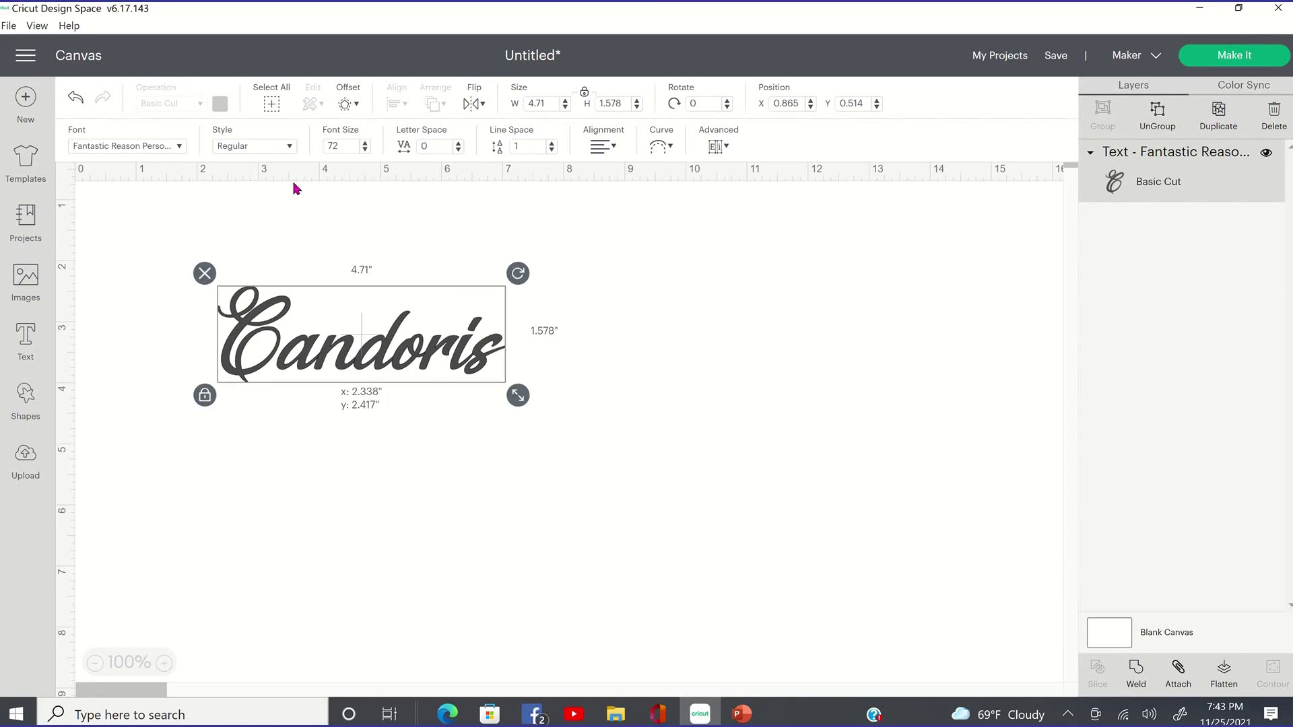
pyautogui.click(180, 146)
pyautogui.scroll(-5, 554, 289)
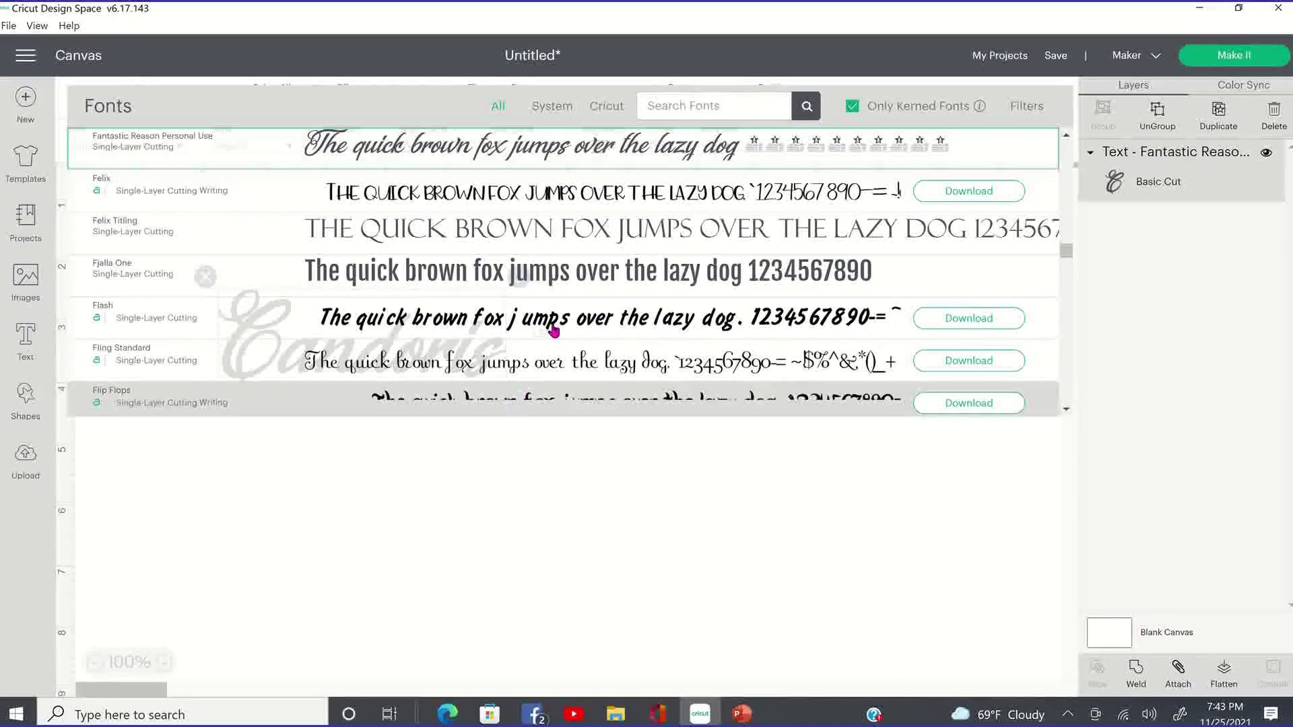
pyautogui.scroll(-10, 554, 290)
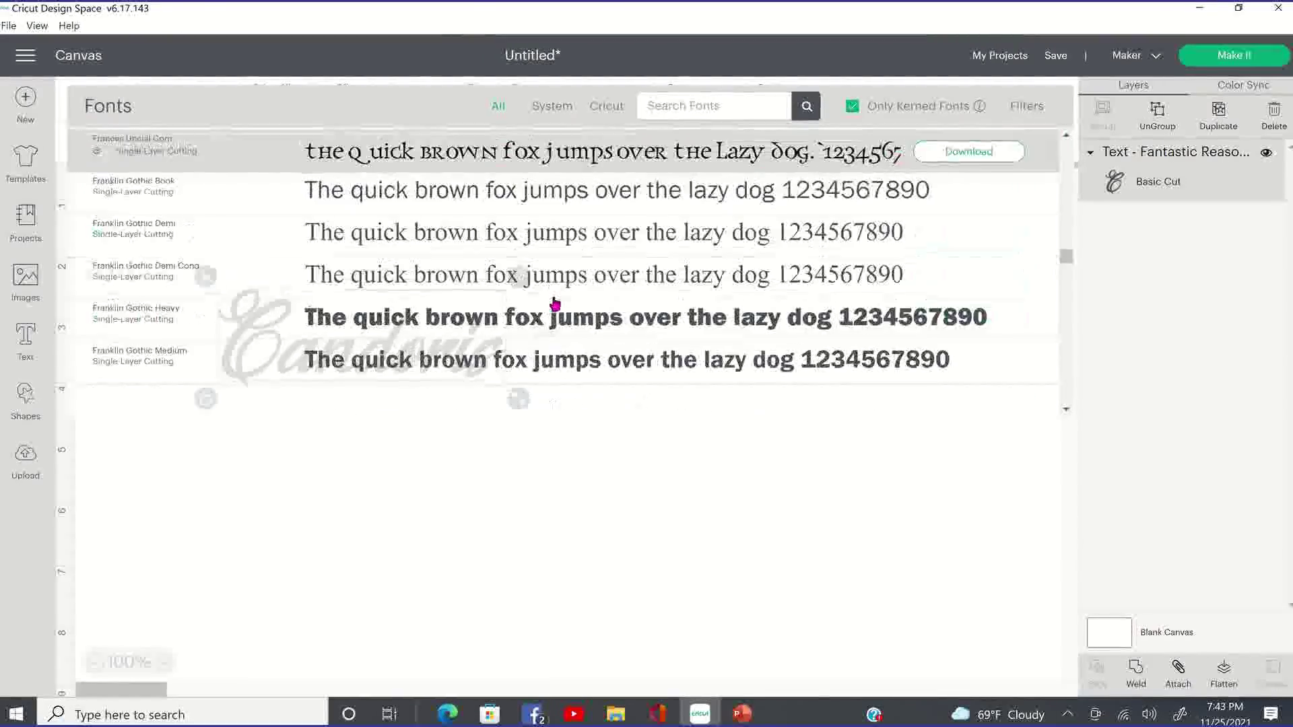
pyautogui.scroll(-10, 553, 316)
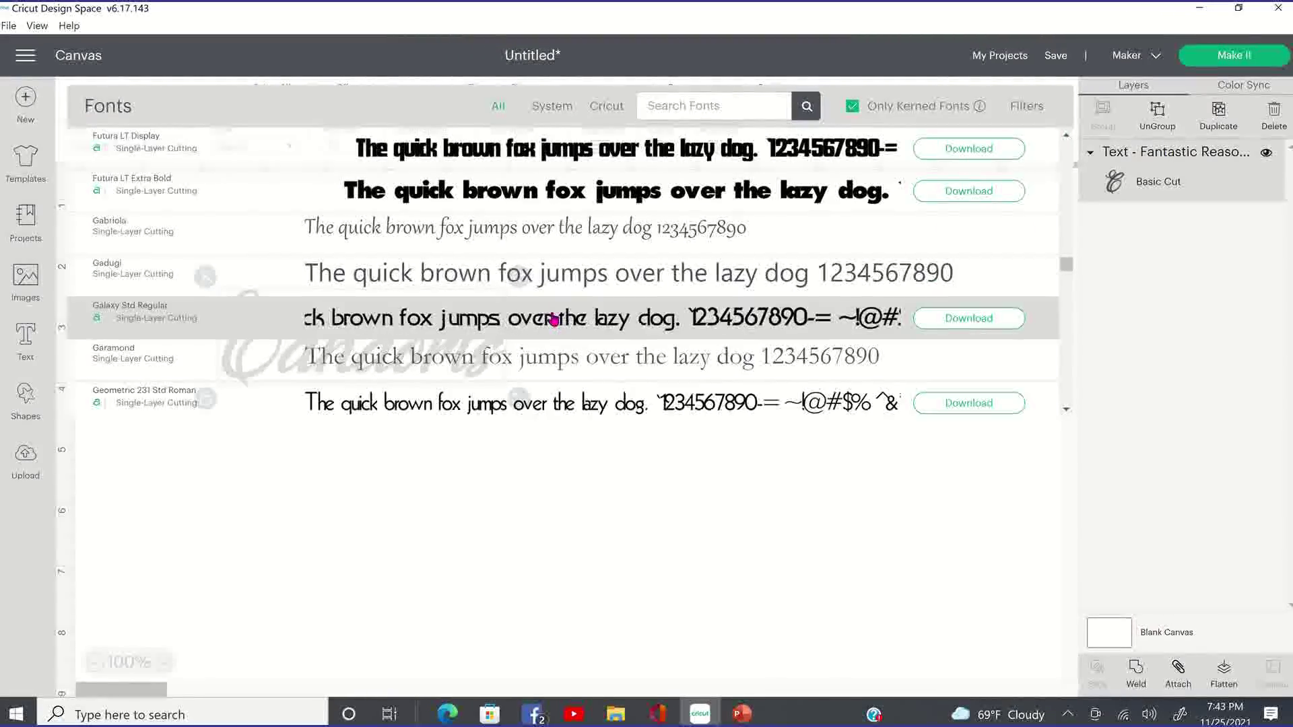
pyautogui.scroll(-5, 553, 330)
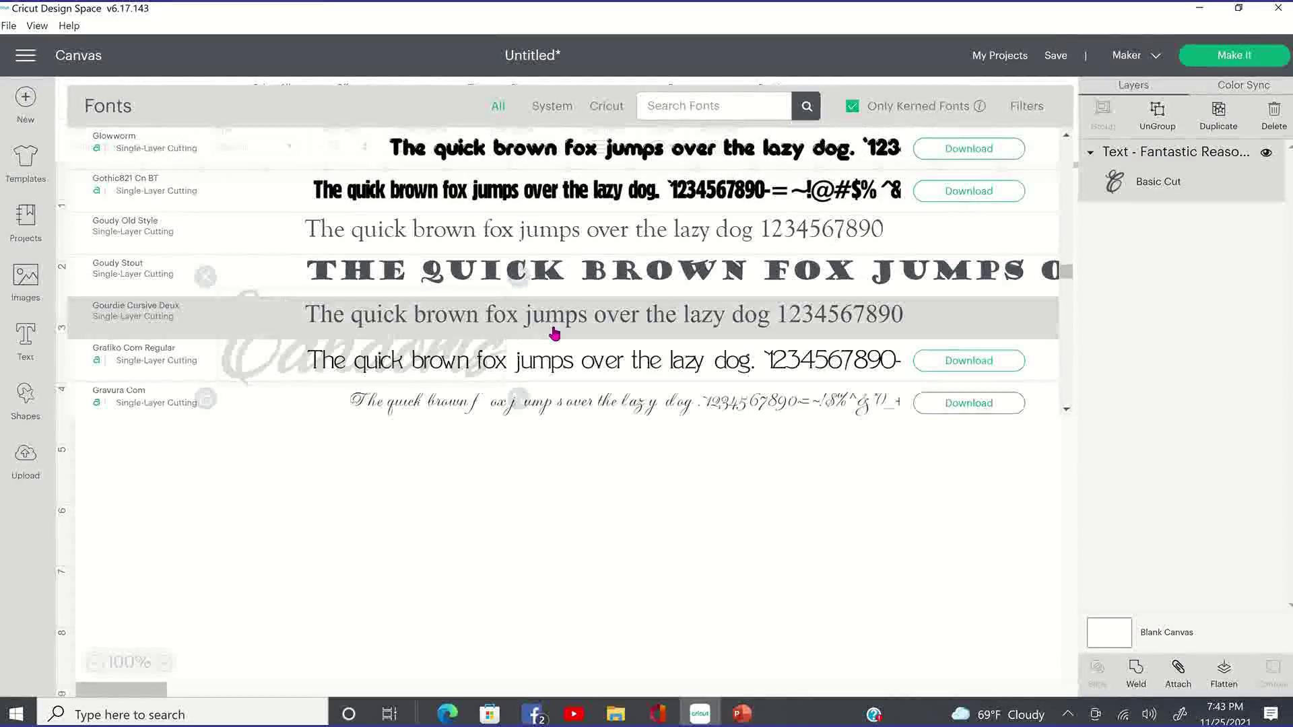
pyautogui.scroll(-3, 554, 333)
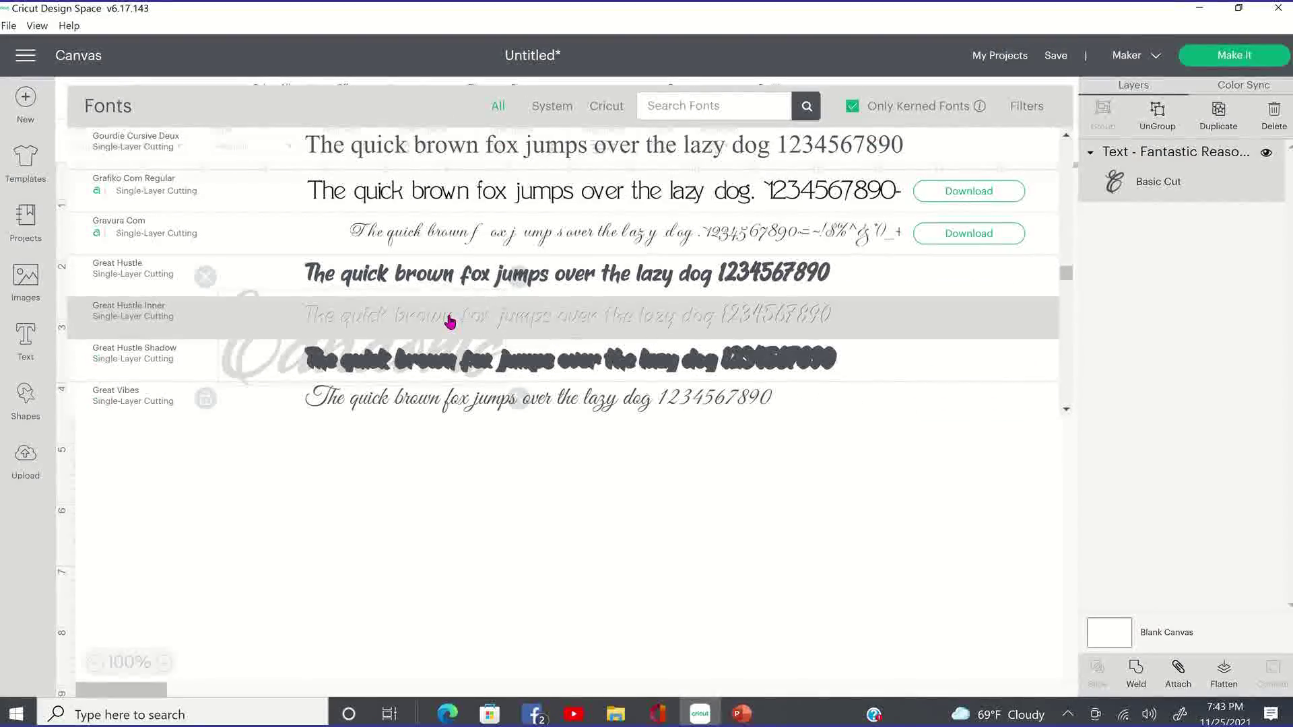
pyautogui.scroll(-5, 450, 318)
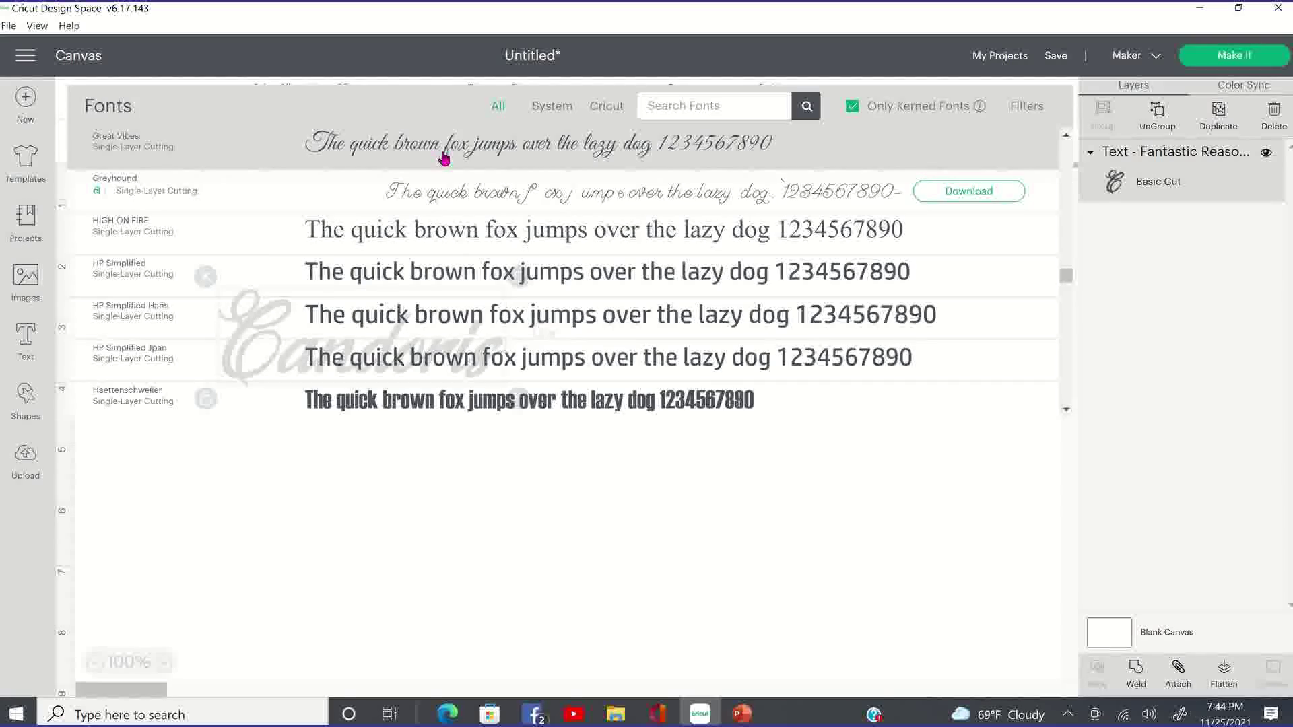
pyautogui.click(446, 161)
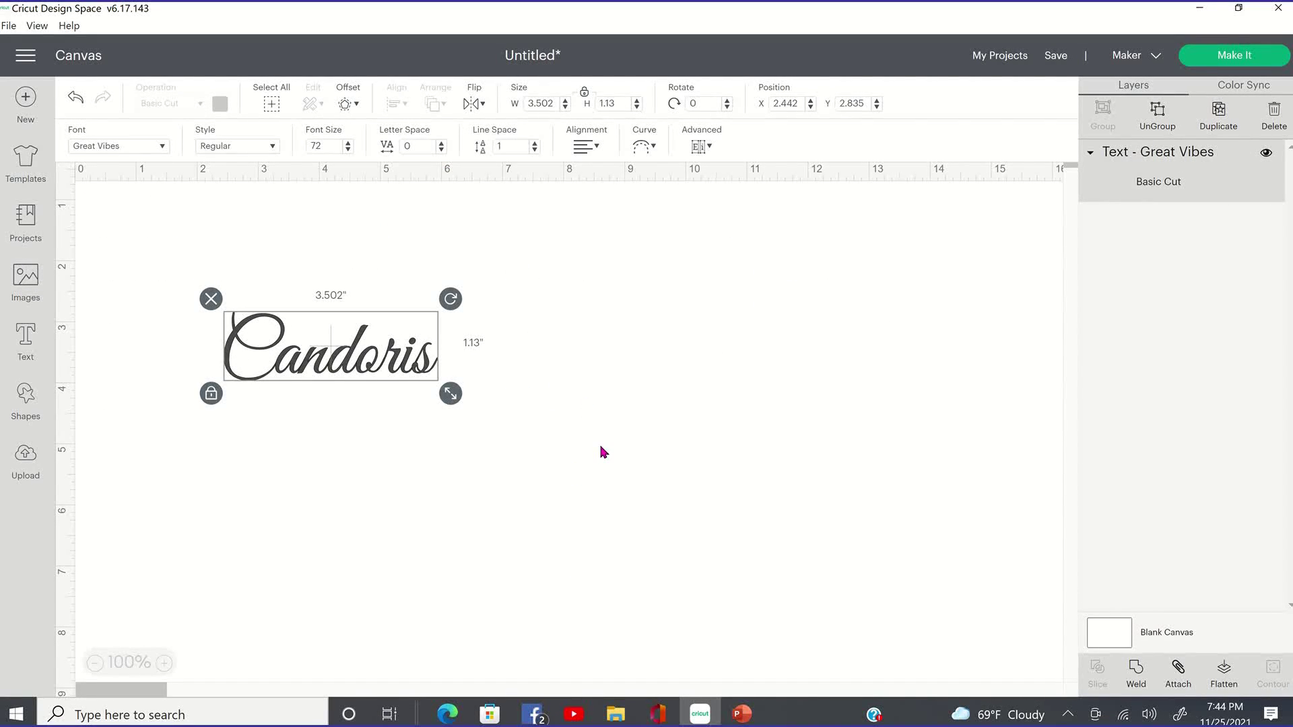
pyautogui.click(592, 404)
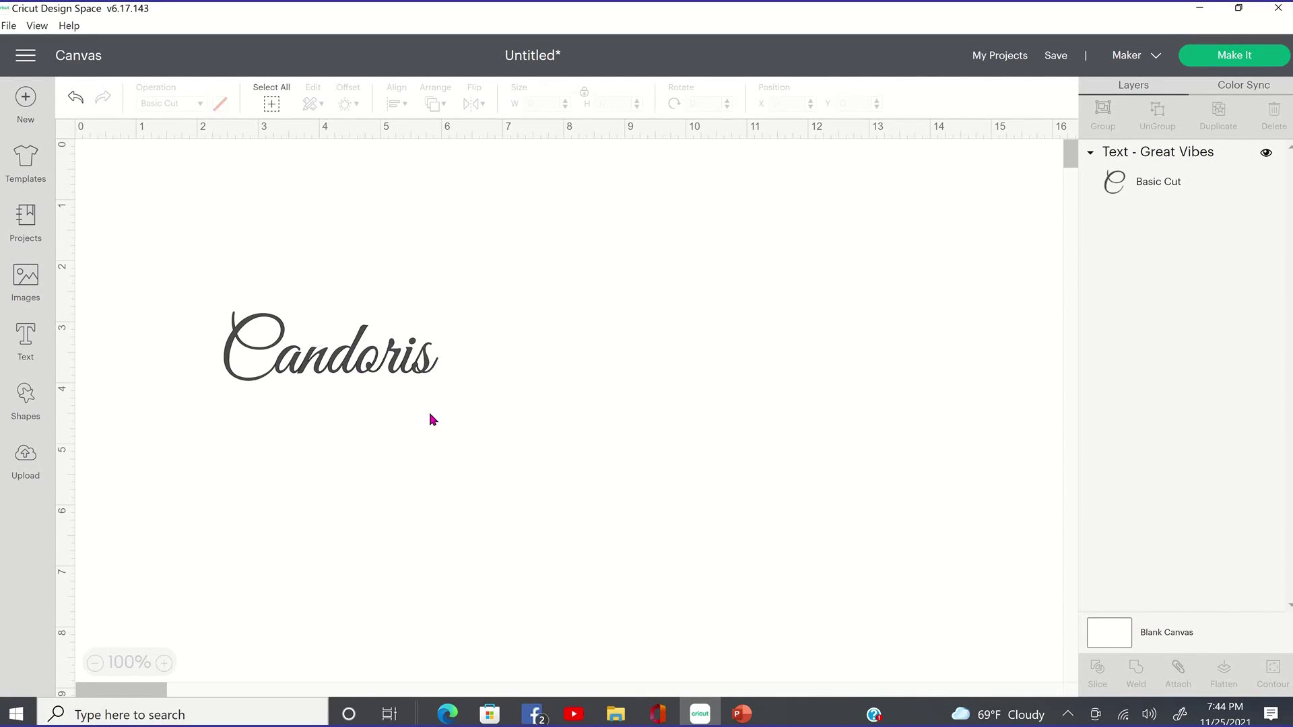
# Resize Candoris to 11.7 inches wide and shift it up and left.
pyautogui.click(229, 373)
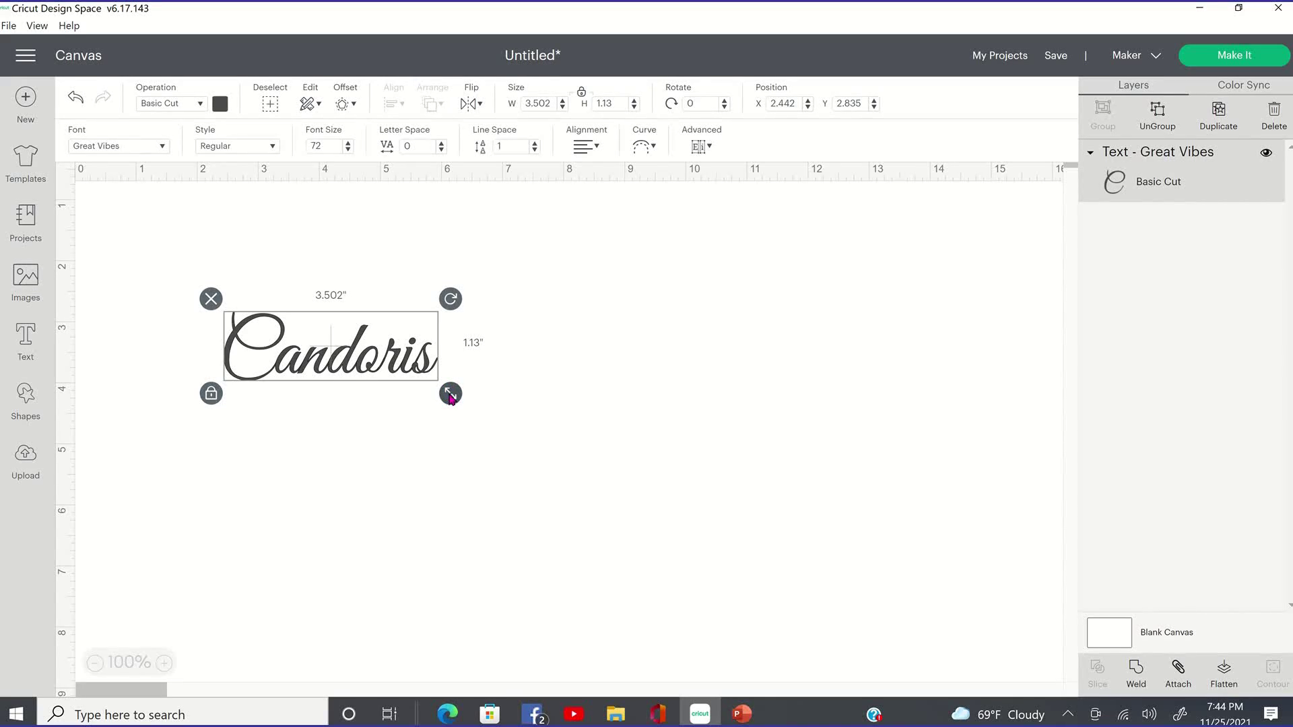
pyautogui.moveTo(470, 402); pyautogui.dragTo(698, 559)
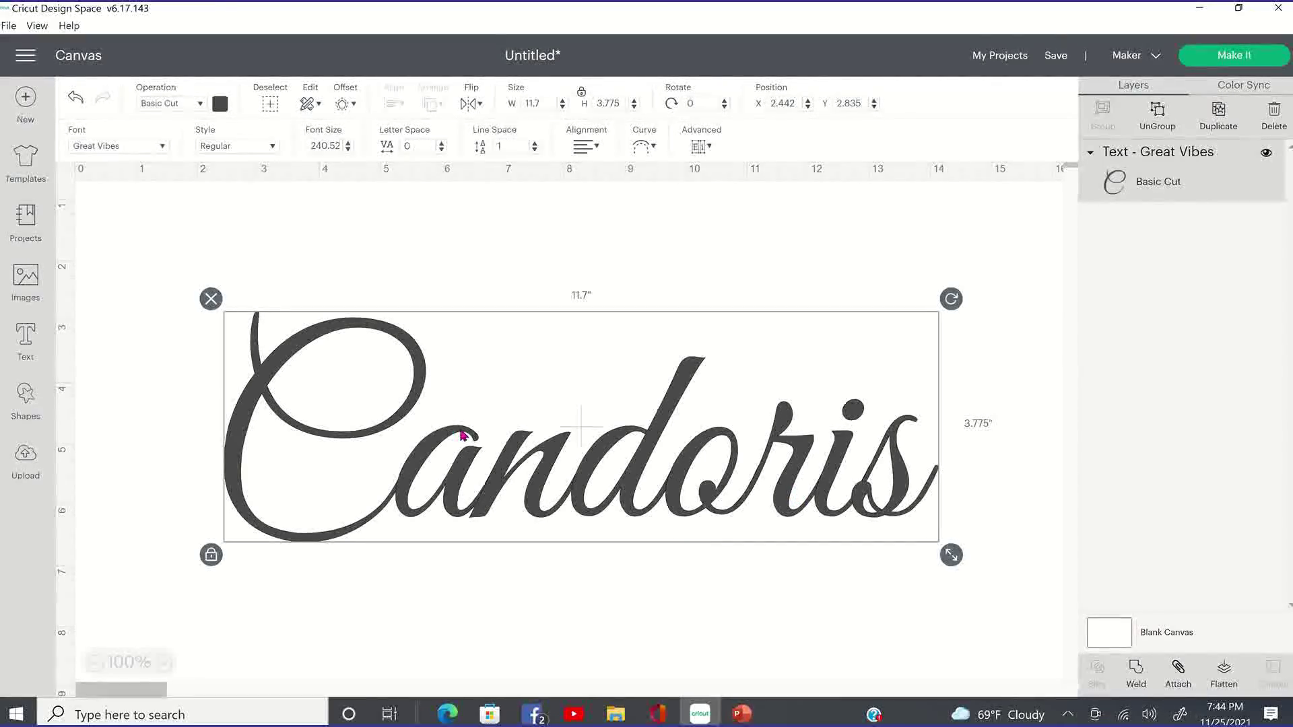
pyautogui.moveTo(456, 482); pyautogui.dragTo(511, 426)
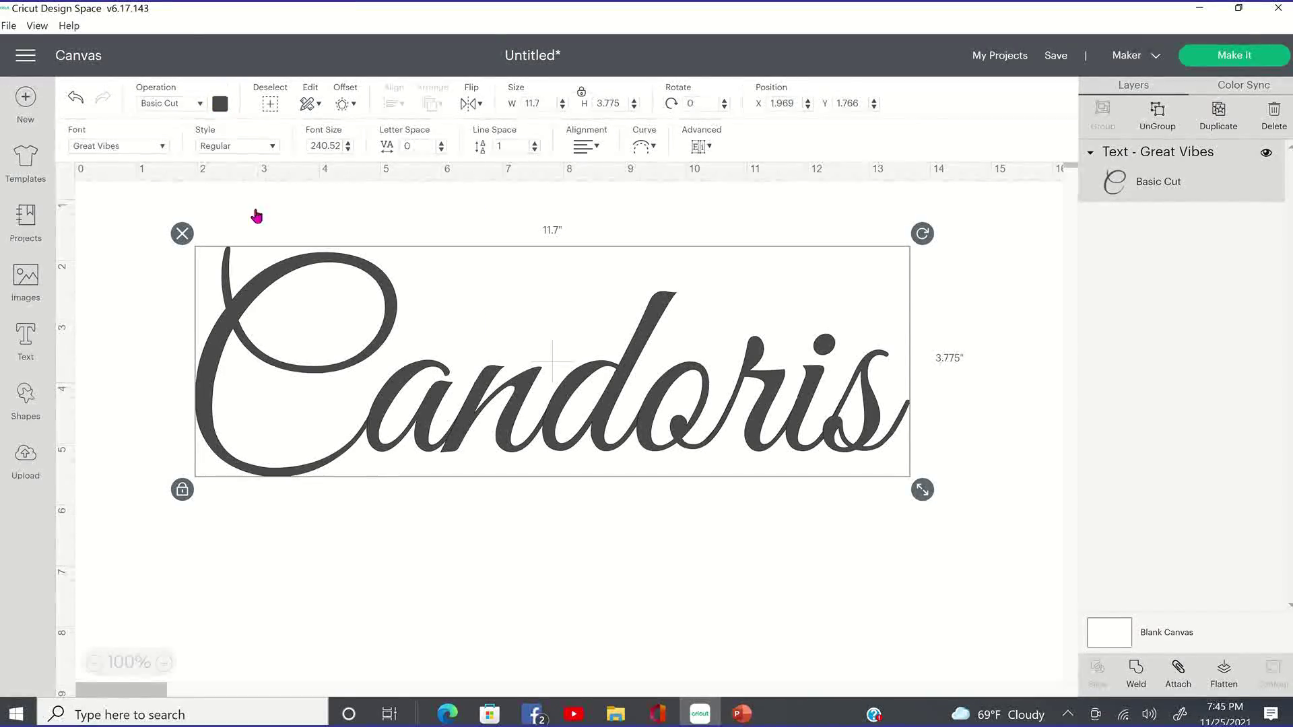
# Colour Candoris dark orange, then select the welded word and undo the weld.
pyautogui.click(220, 103)
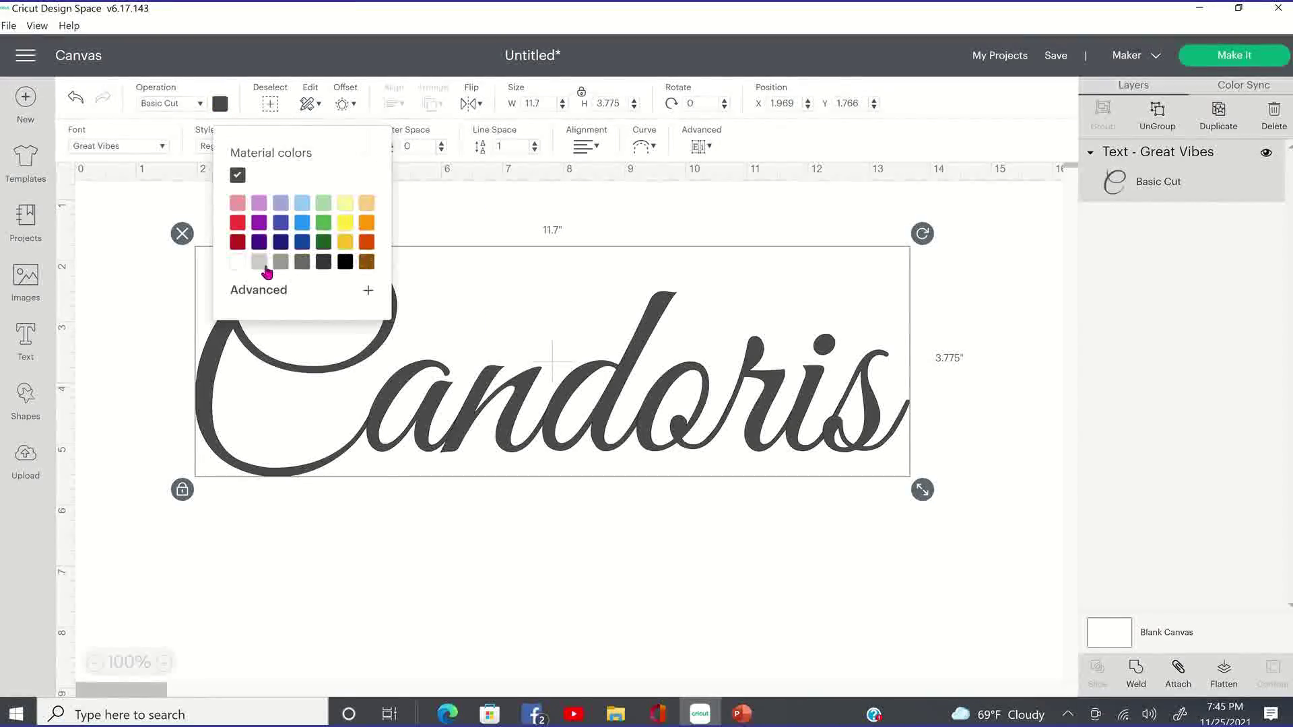
pyautogui.click(369, 245)
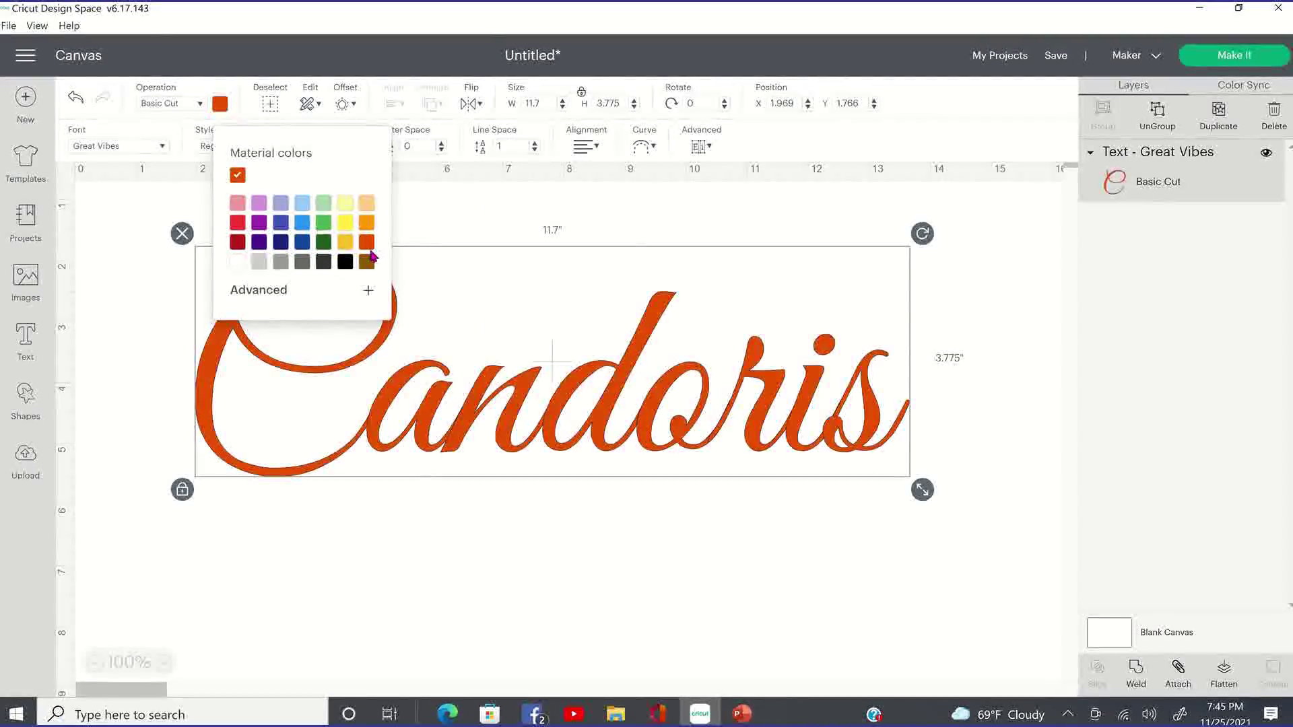
pyautogui.click(806, 471)
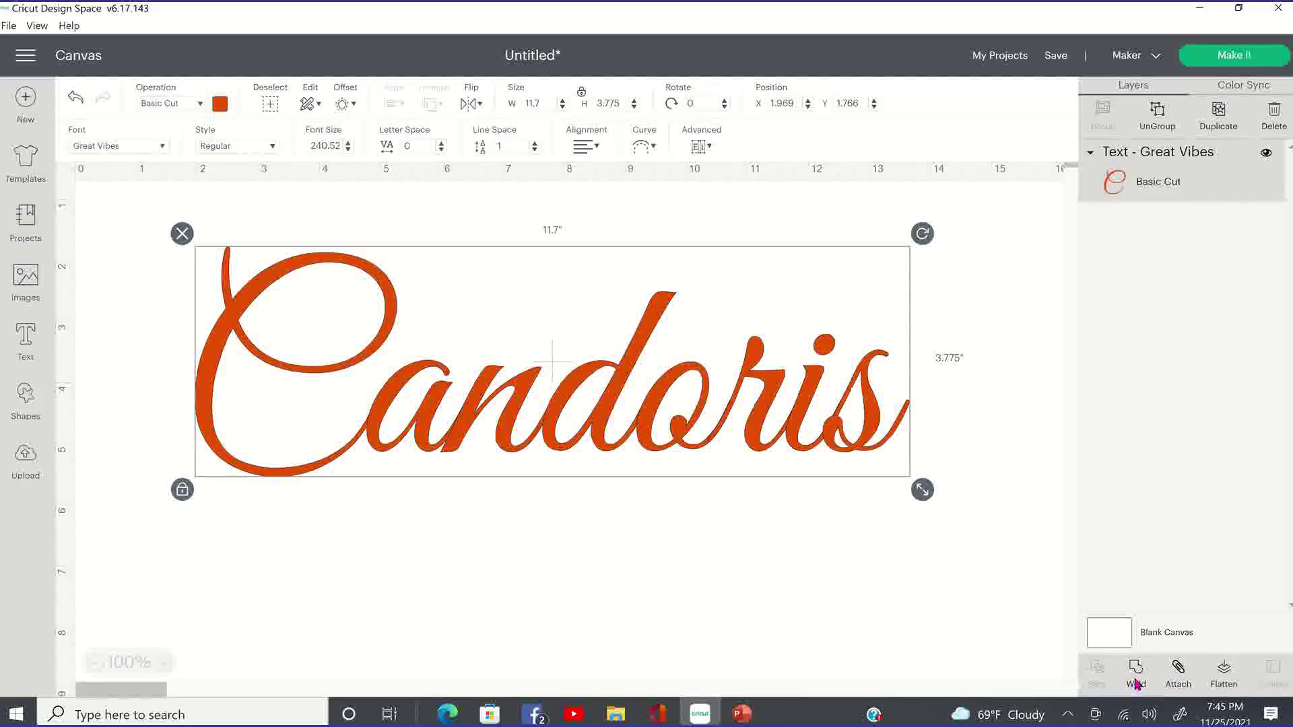
pyautogui.click(1136, 685)
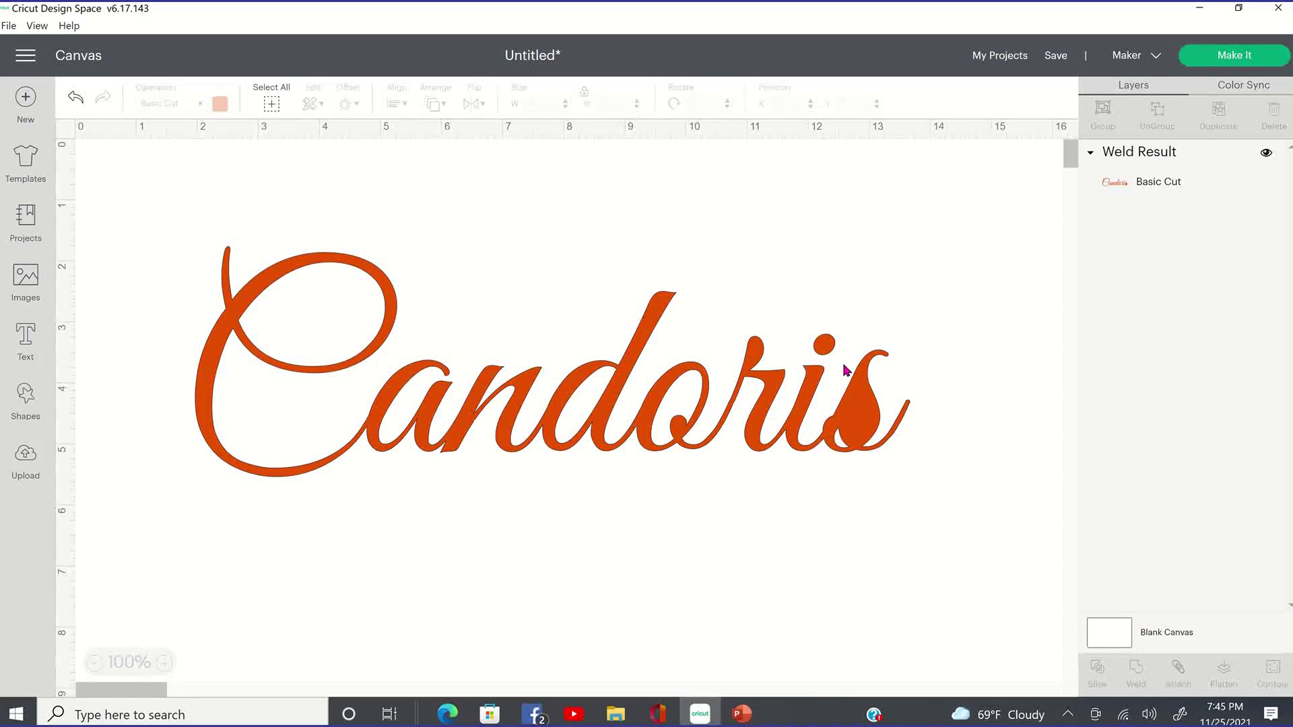
pyautogui.click(862, 430)
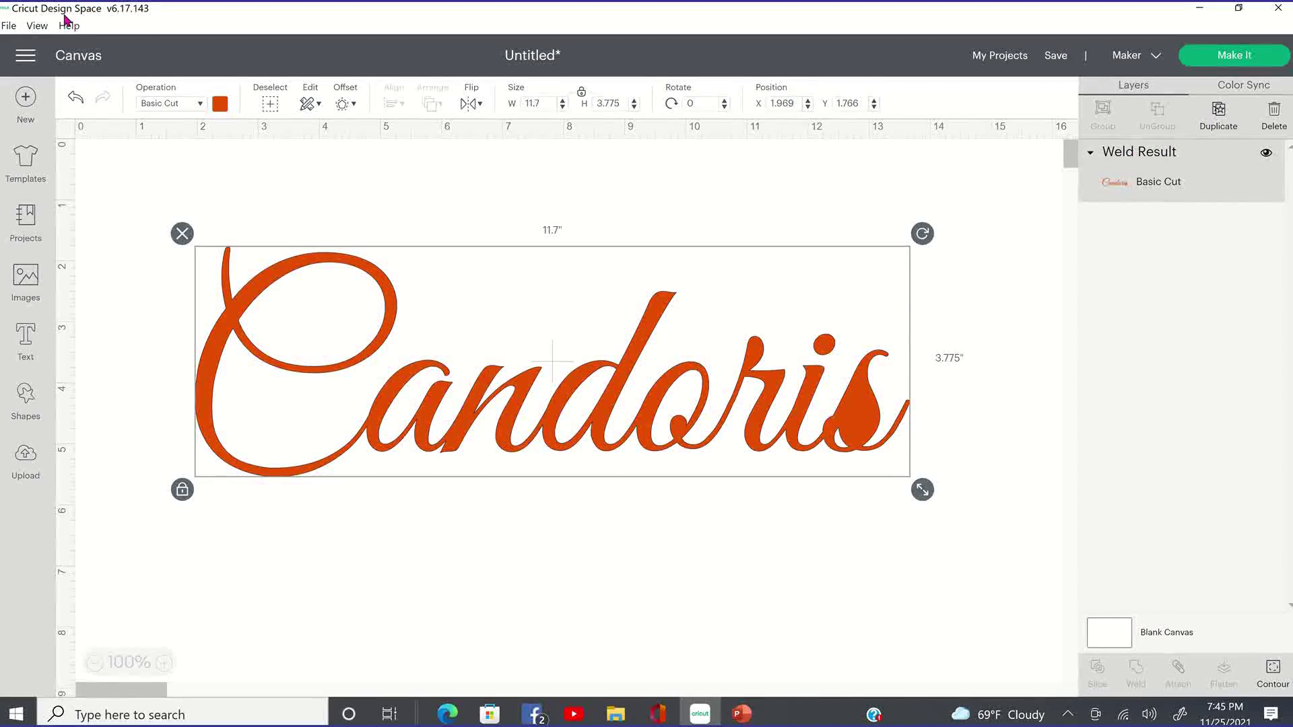
pyautogui.click(76, 100)
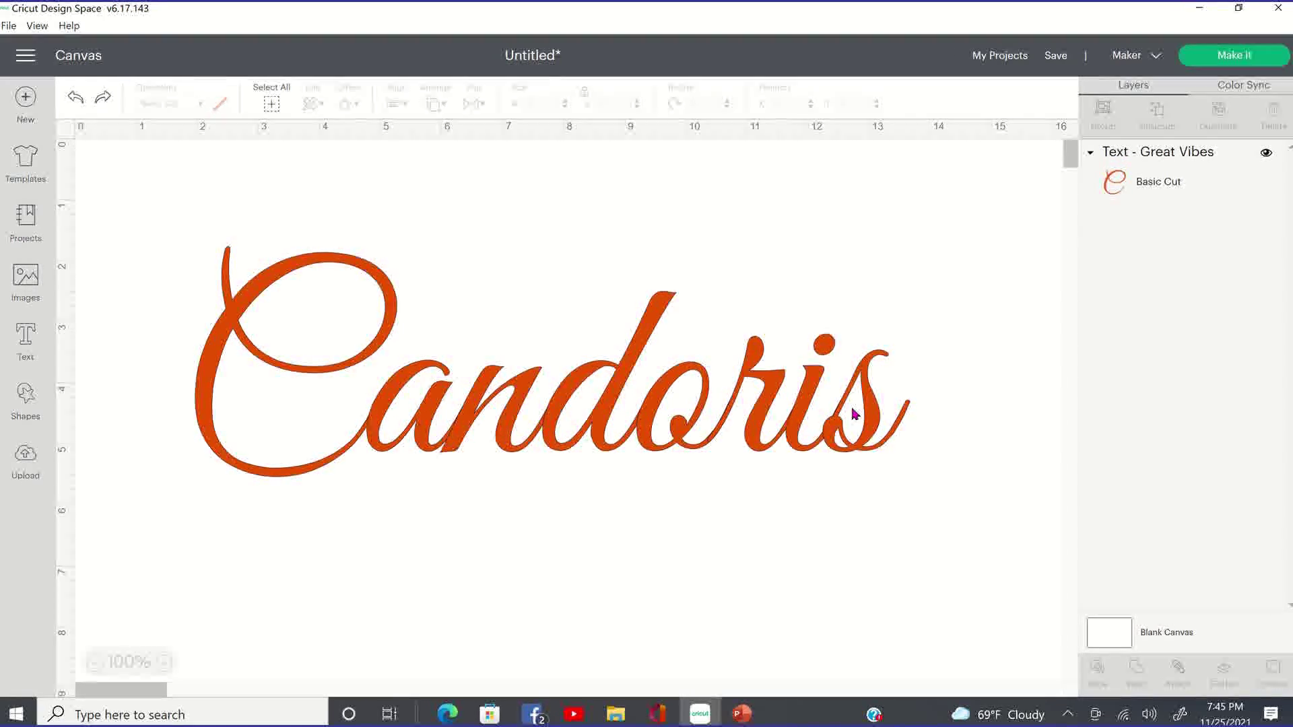
# Ungroup Candoris into letters, nudge the final s up-left, and marquee-select all letters.
pyautogui.click(659, 435)
pyautogui.click(1159, 132)
pyautogui.click(849, 511)
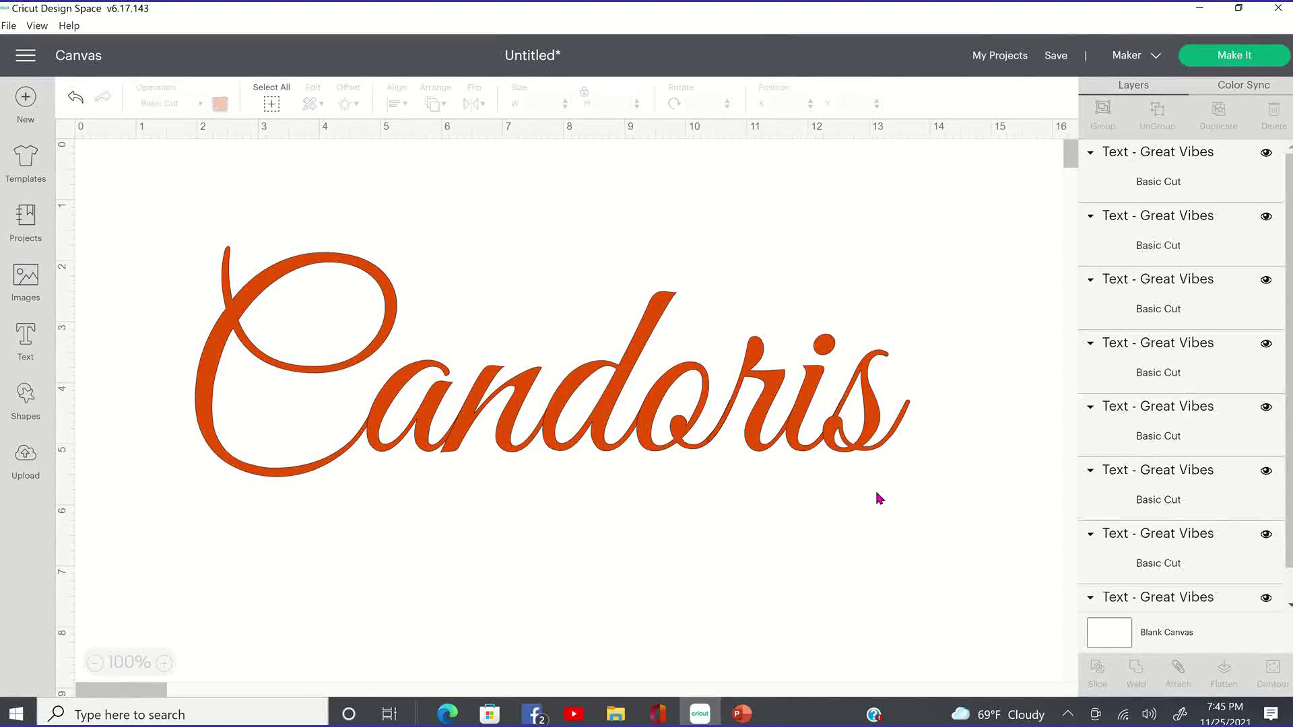
pyautogui.click(880, 437)
pyautogui.moveTo(879, 434); pyautogui.dragTo(877, 431)
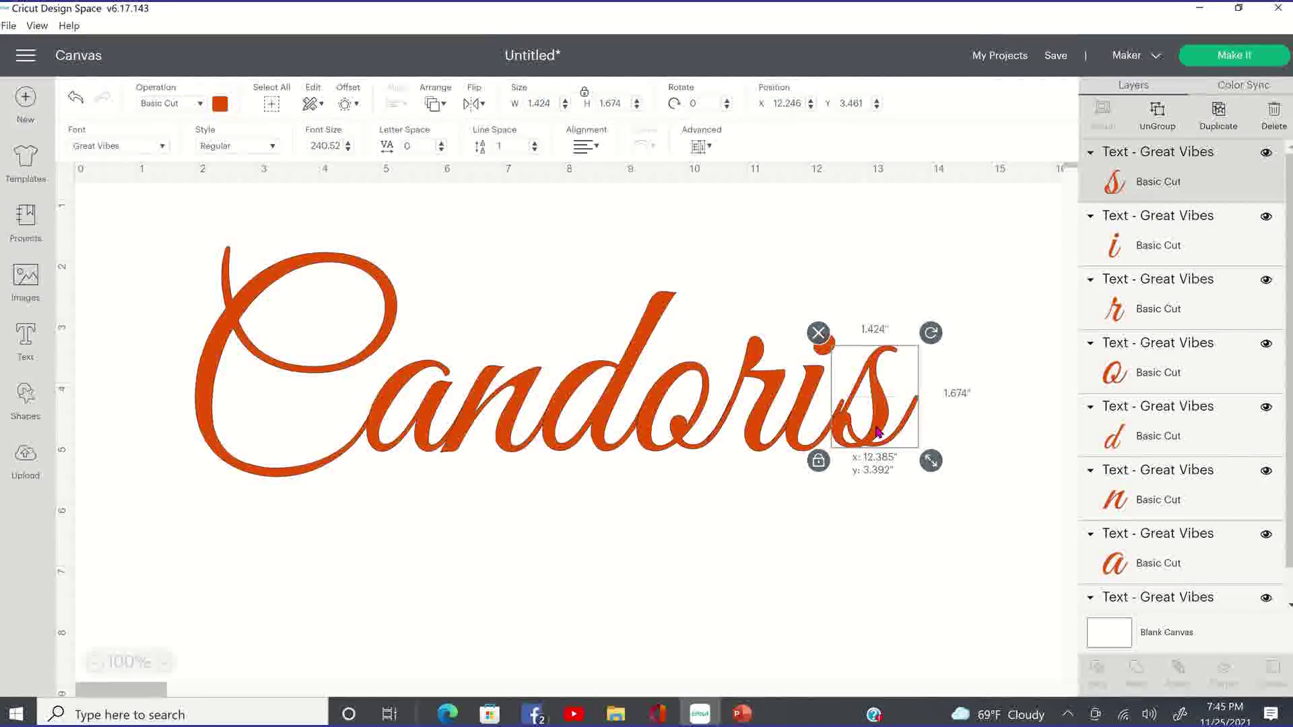
pyautogui.click(900, 438)
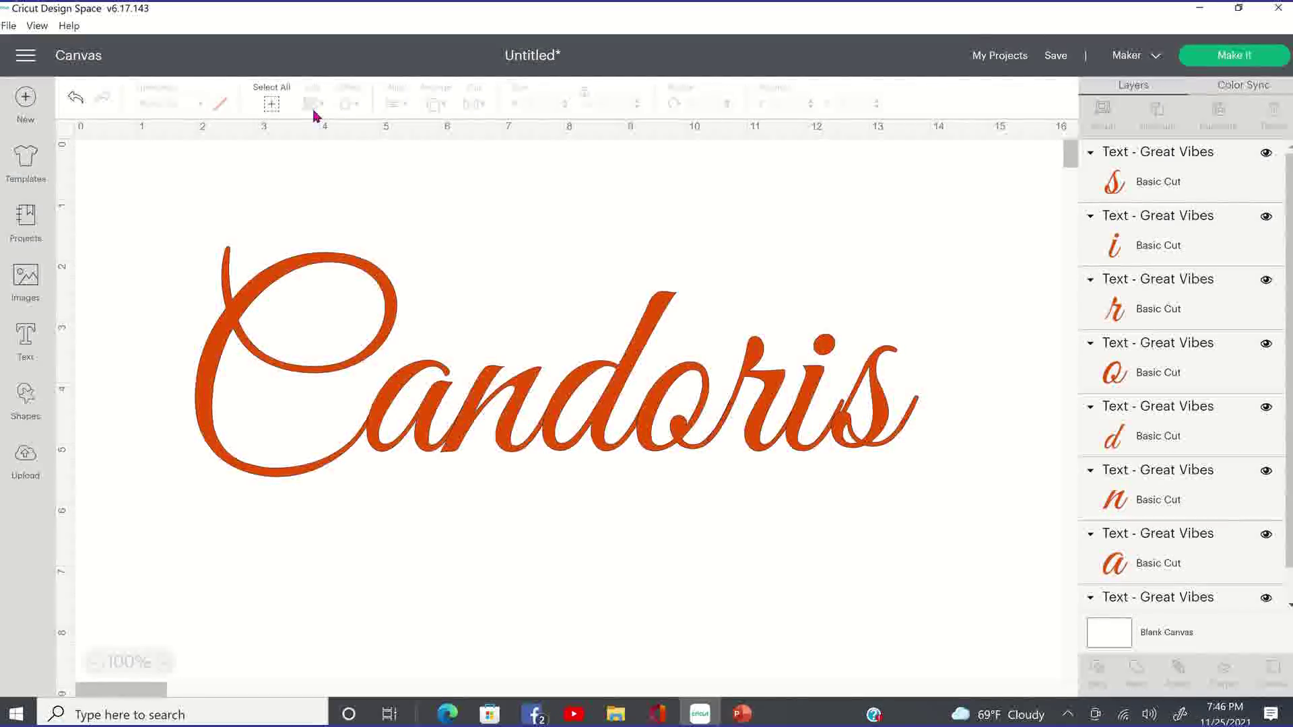
pyautogui.moveTo(940, 486); pyautogui.dragTo(860, 516)
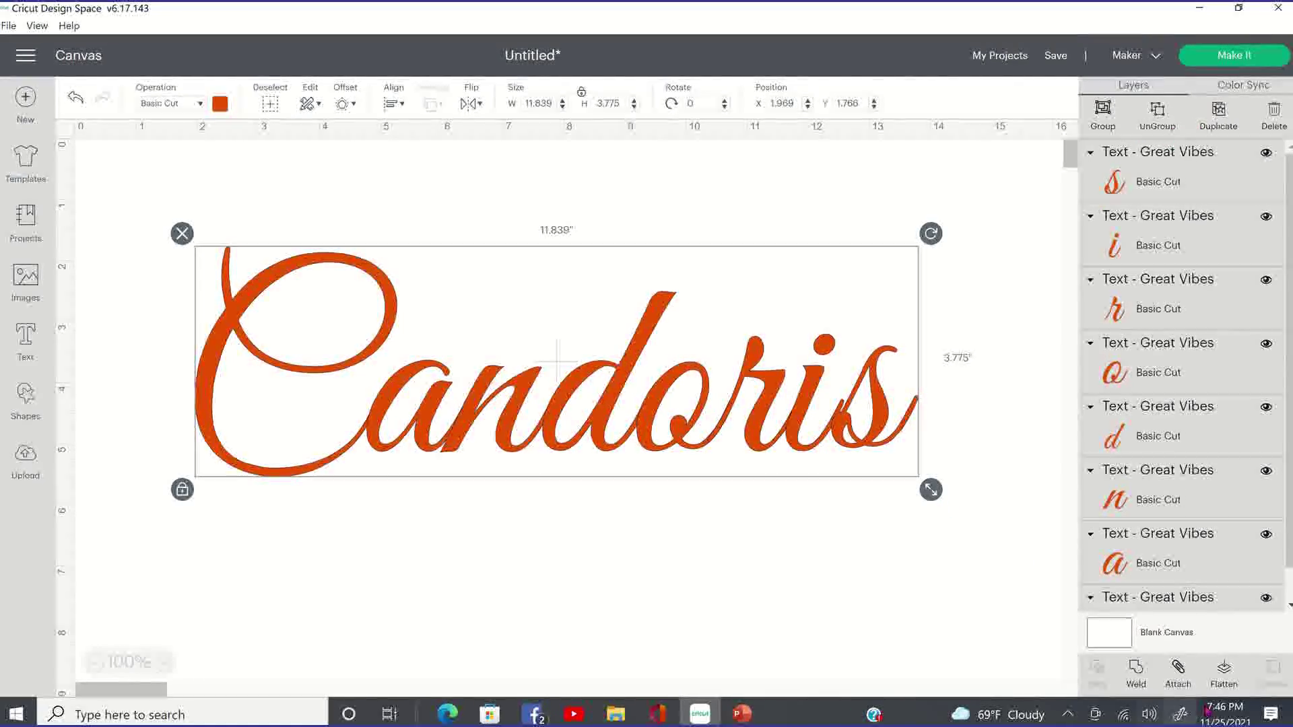
# Weld the separate Candoris letters into one Weld Result and shift it slightly right.
pyautogui.click(1137, 684)
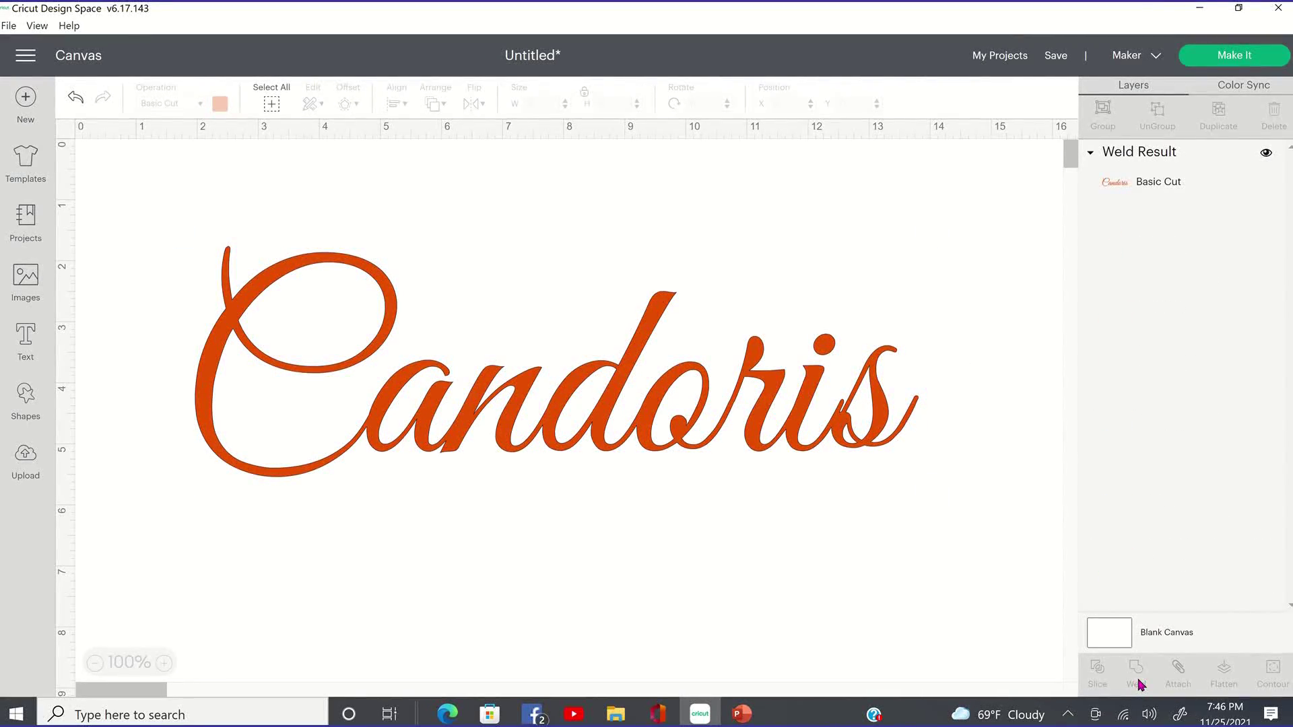
pyautogui.moveTo(765, 444); pyautogui.dragTo(805, 447)
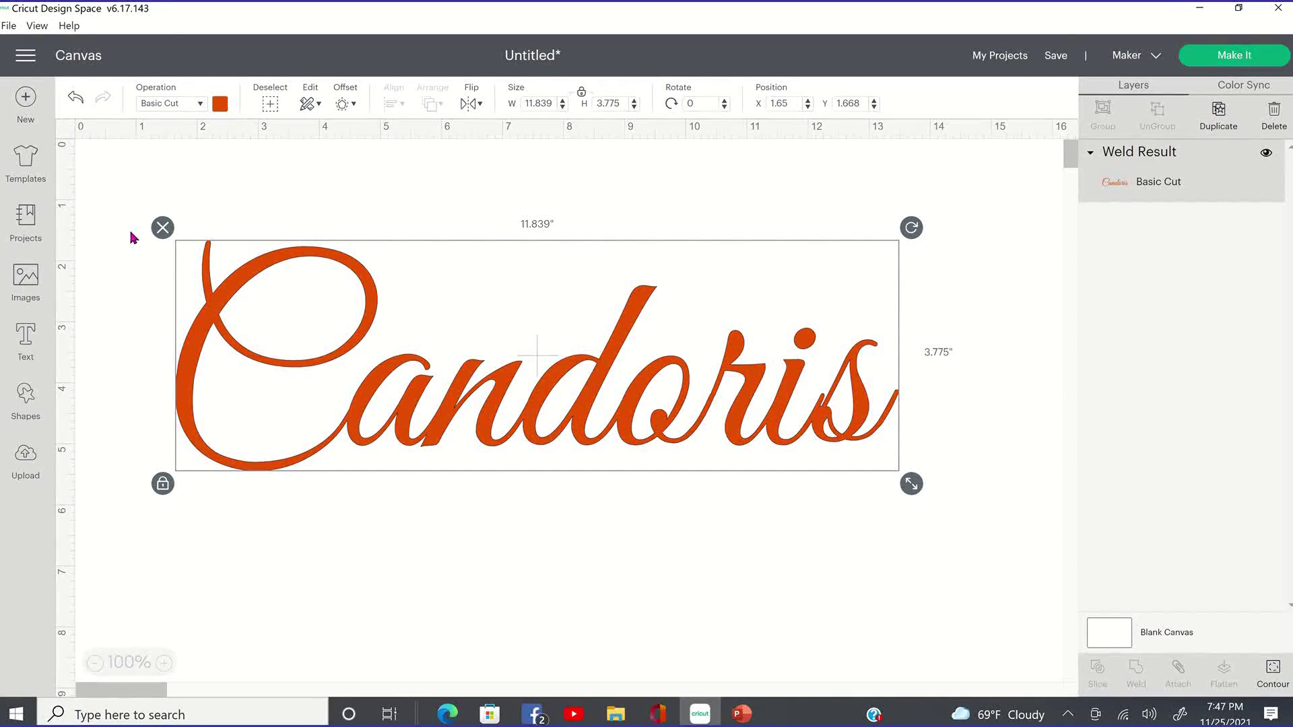
# Delete the welded word and add fresh Great Vibes 'Candoris' text, dragged toward the canvas centre.
pyautogui.press('Delete')
pyautogui.click(27, 357)
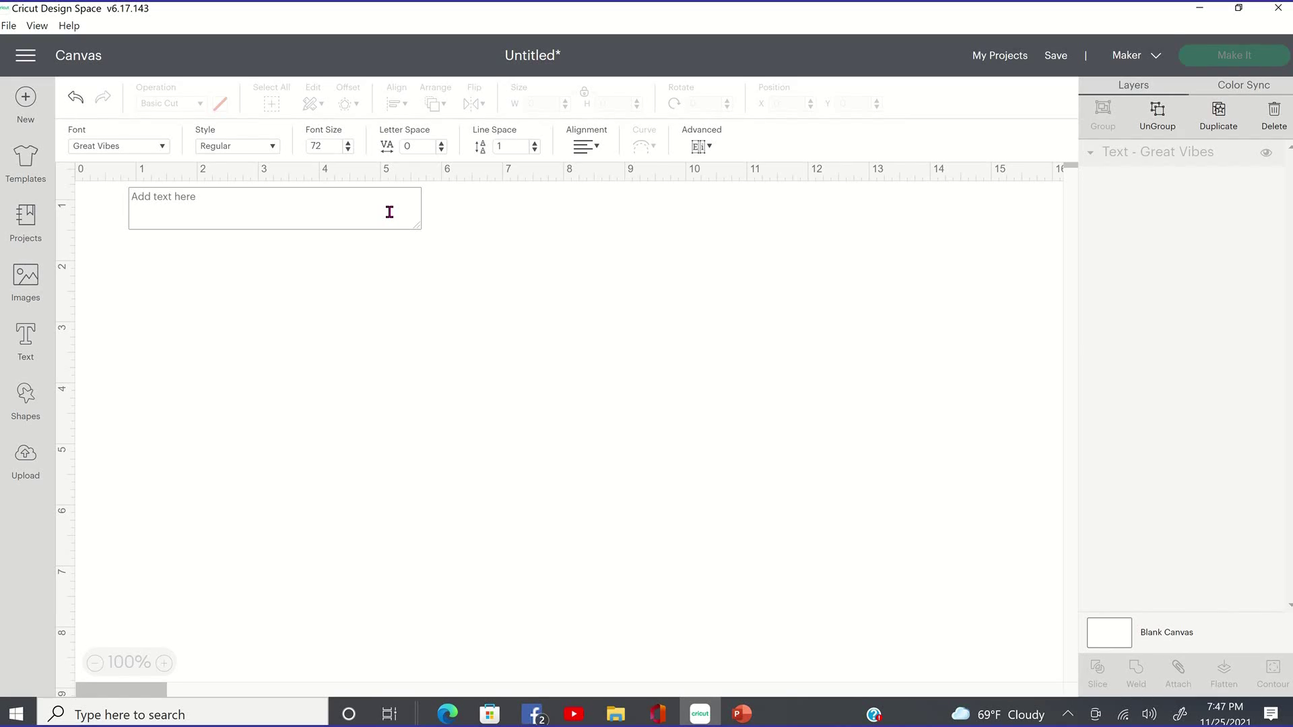
pyautogui.write('Candoris')
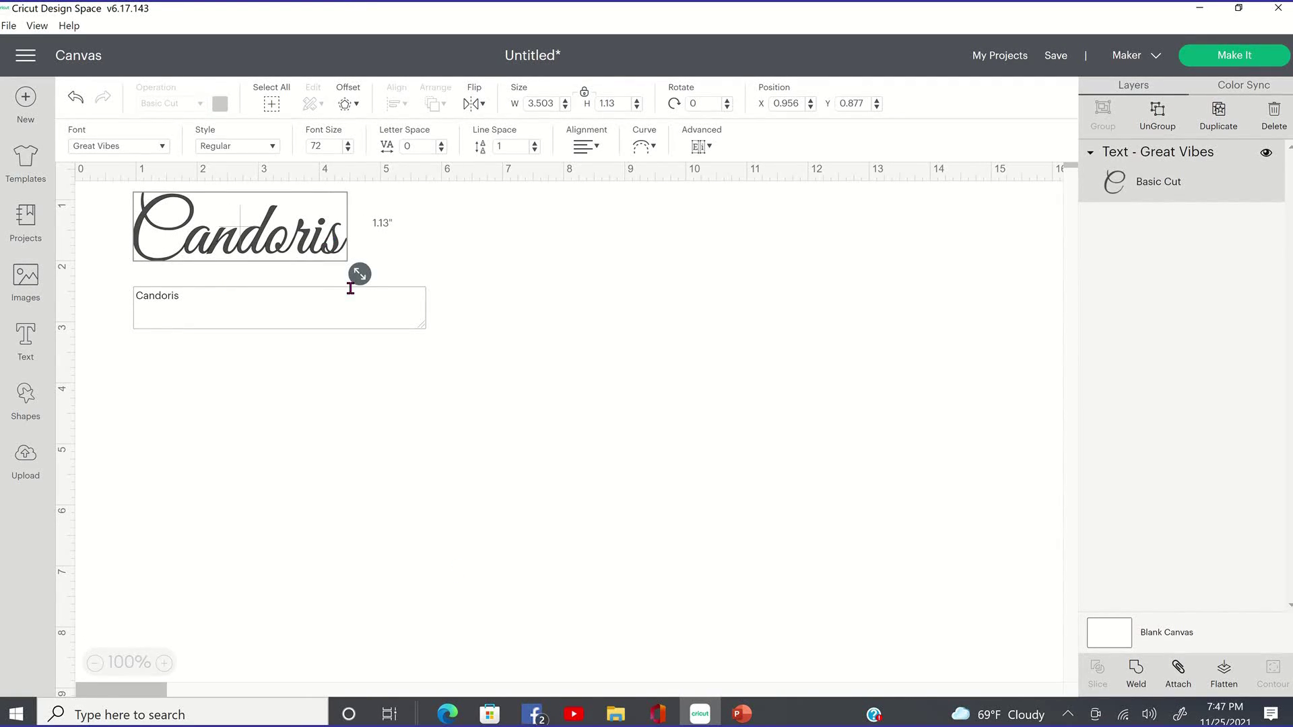
pyautogui.moveTo(337, 256); pyautogui.dragTo(614, 515)
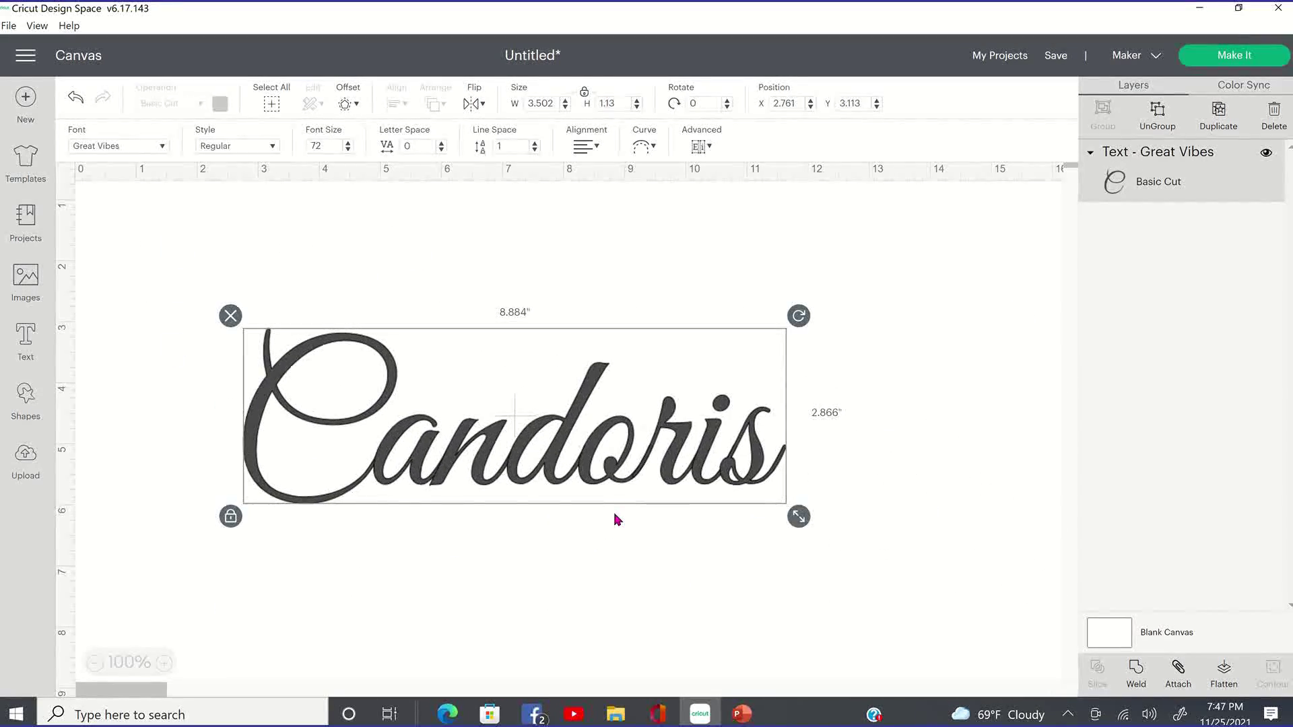
# Duplicate the Candoris text, placing the copy below and moving the original higher.
pyautogui.rightClick(592, 439)
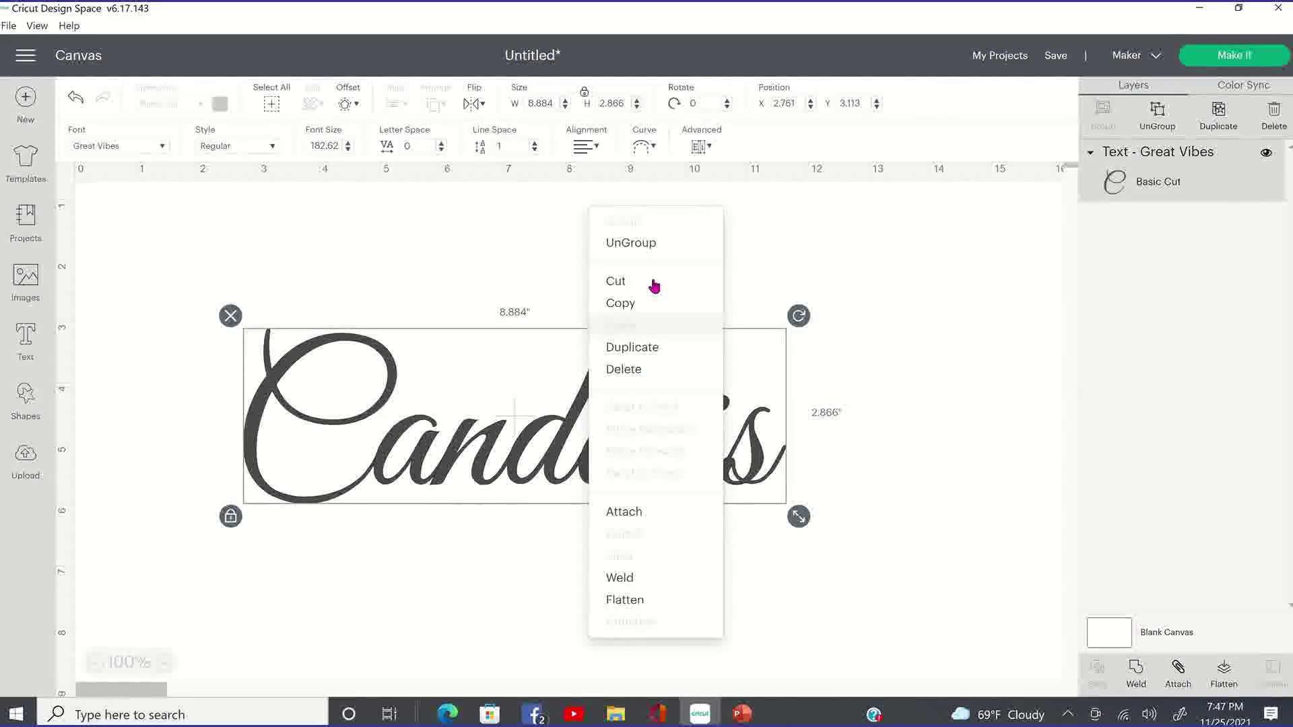
pyautogui.click(652, 347)
pyautogui.moveTo(639, 438); pyautogui.dragTo(625, 650)
pyautogui.moveTo(663, 579); pyautogui.dragTo(663, 577)
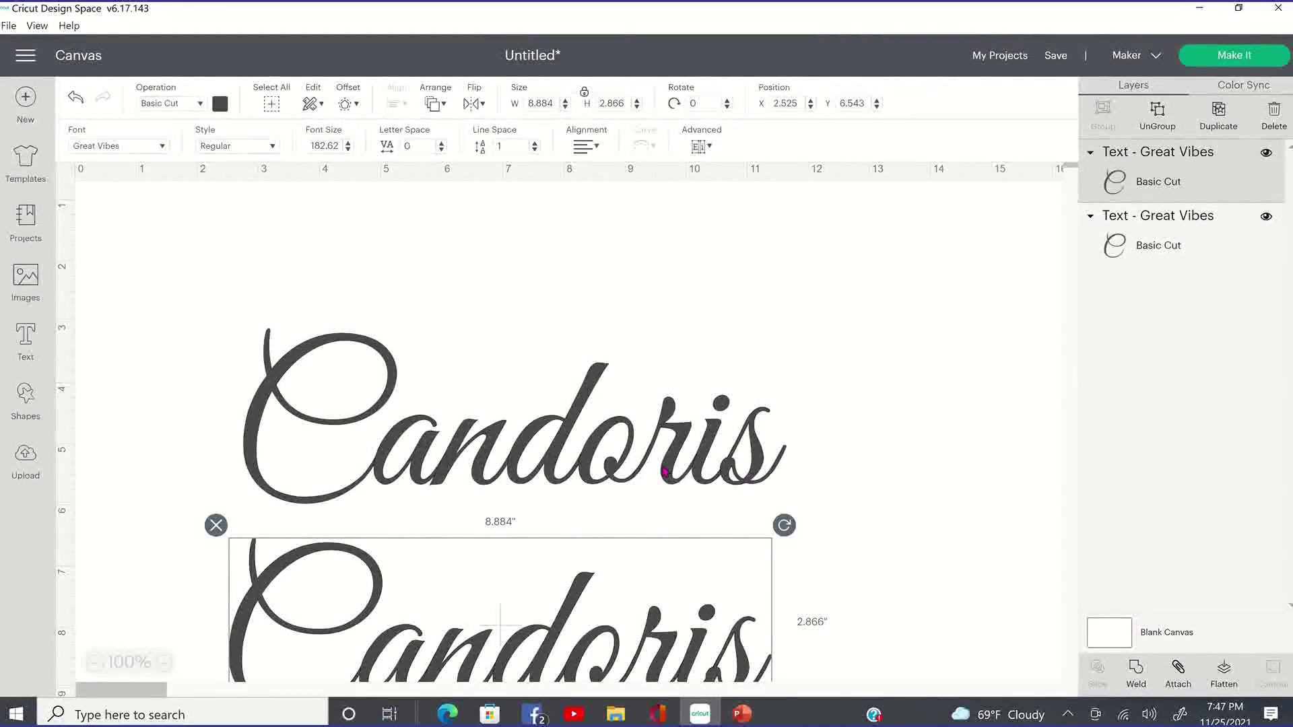
pyautogui.moveTo(670, 424); pyautogui.dragTo(672, 402)
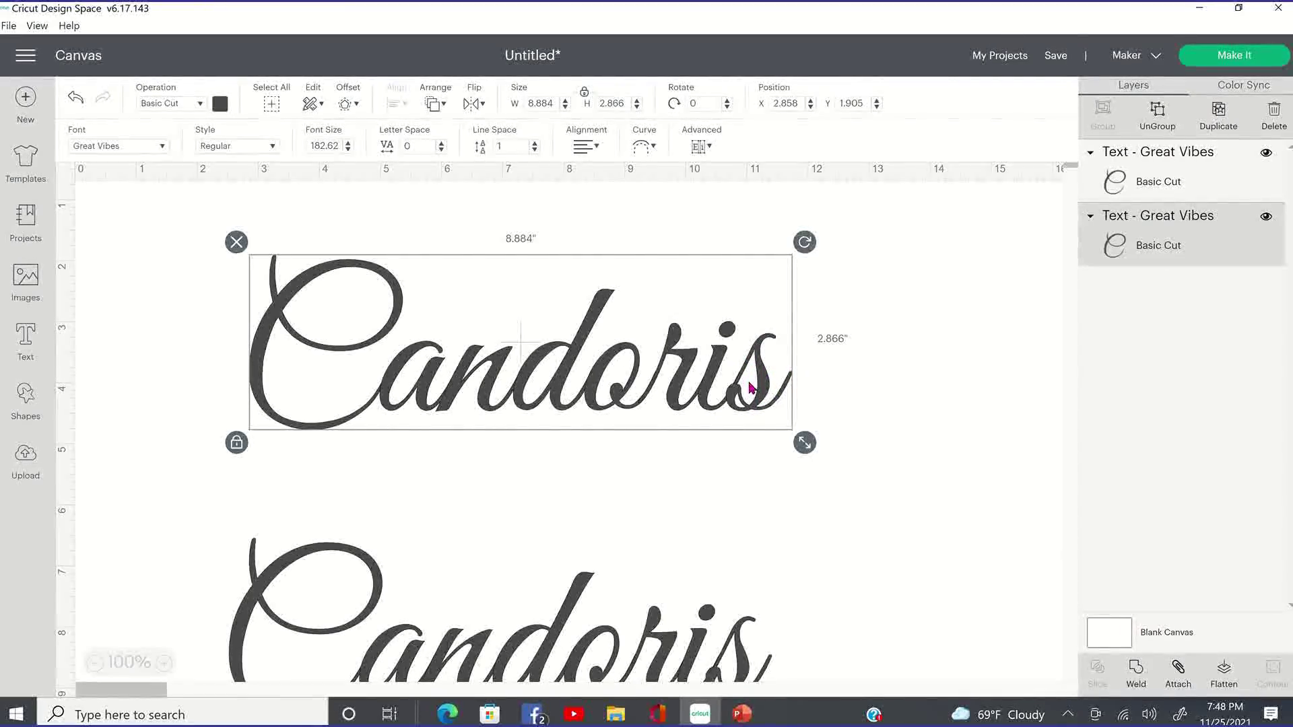
# Lay the lower Candoris copy over the welded upper word to compare, then move it back below.
pyautogui.click(697, 450)
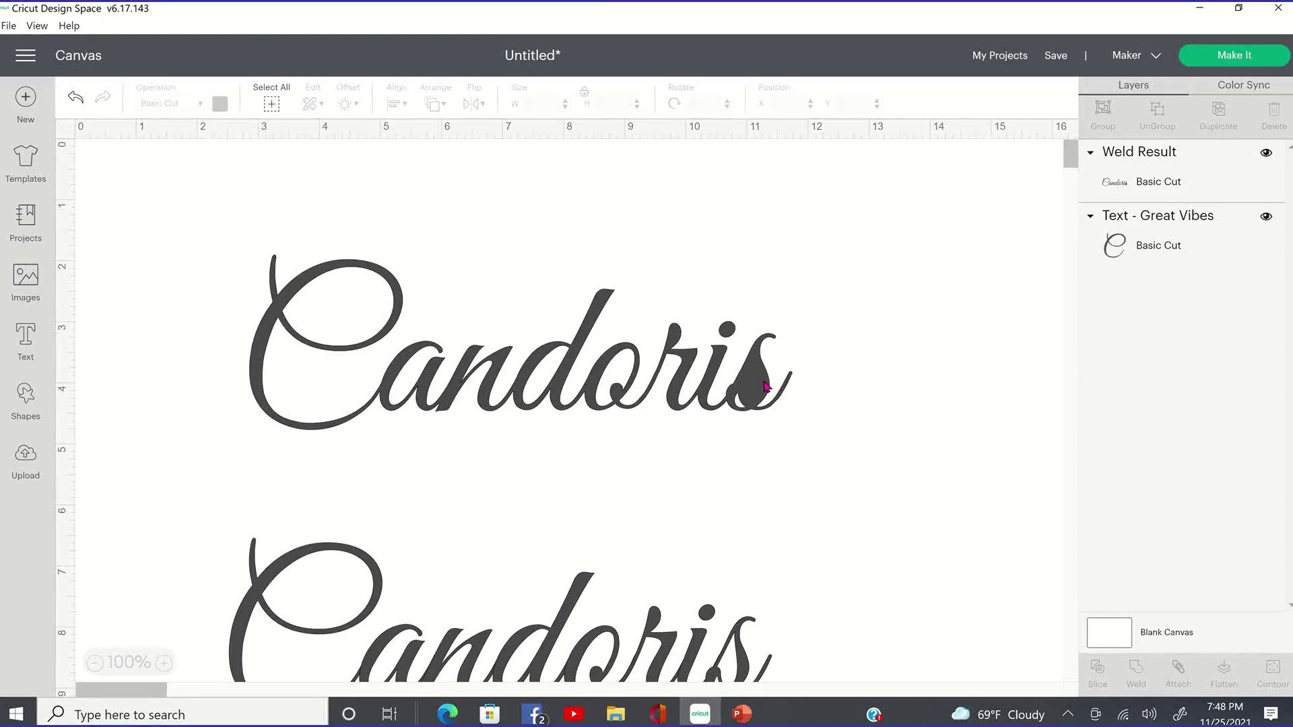
pyautogui.moveTo(665, 654); pyautogui.dragTo(687, 480)
pyautogui.moveTo(461, 468); pyautogui.dragTo(443, 558)
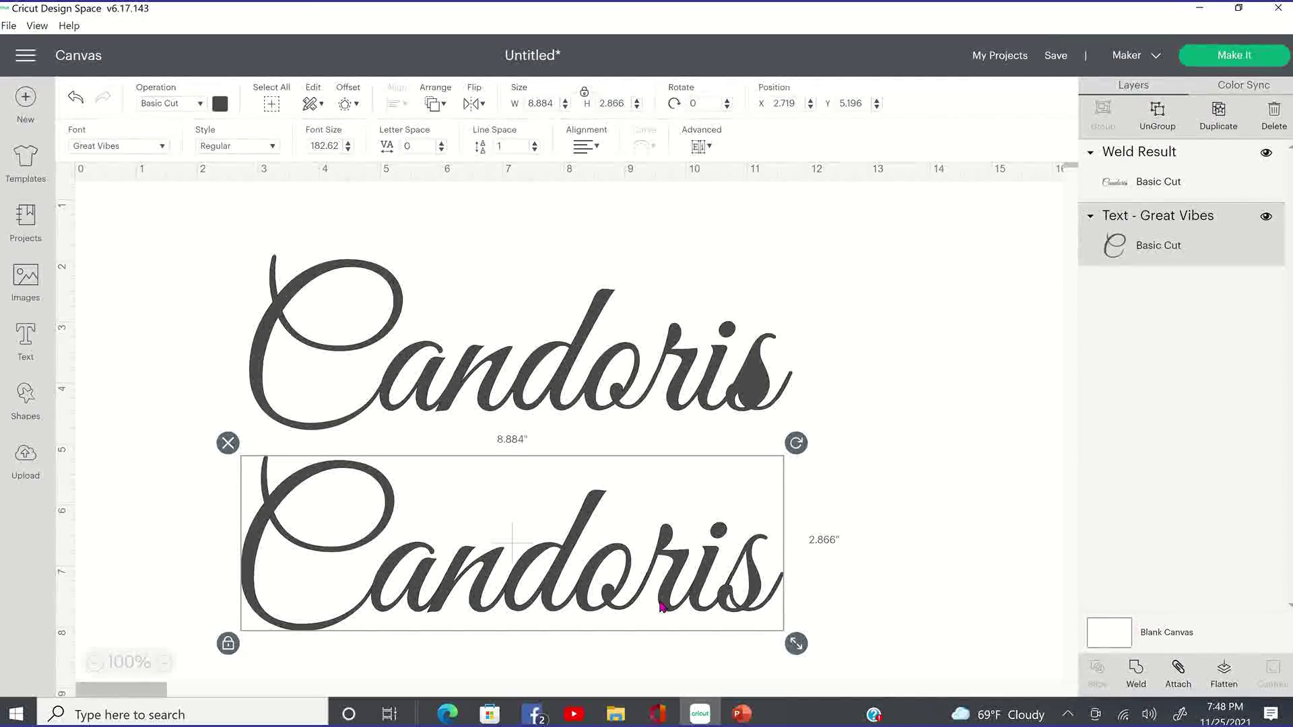
# Ungroup the lower Candoris into letters, nudge its final s slightly, then marquee-select the whole word.
pyautogui.click(1158, 128)
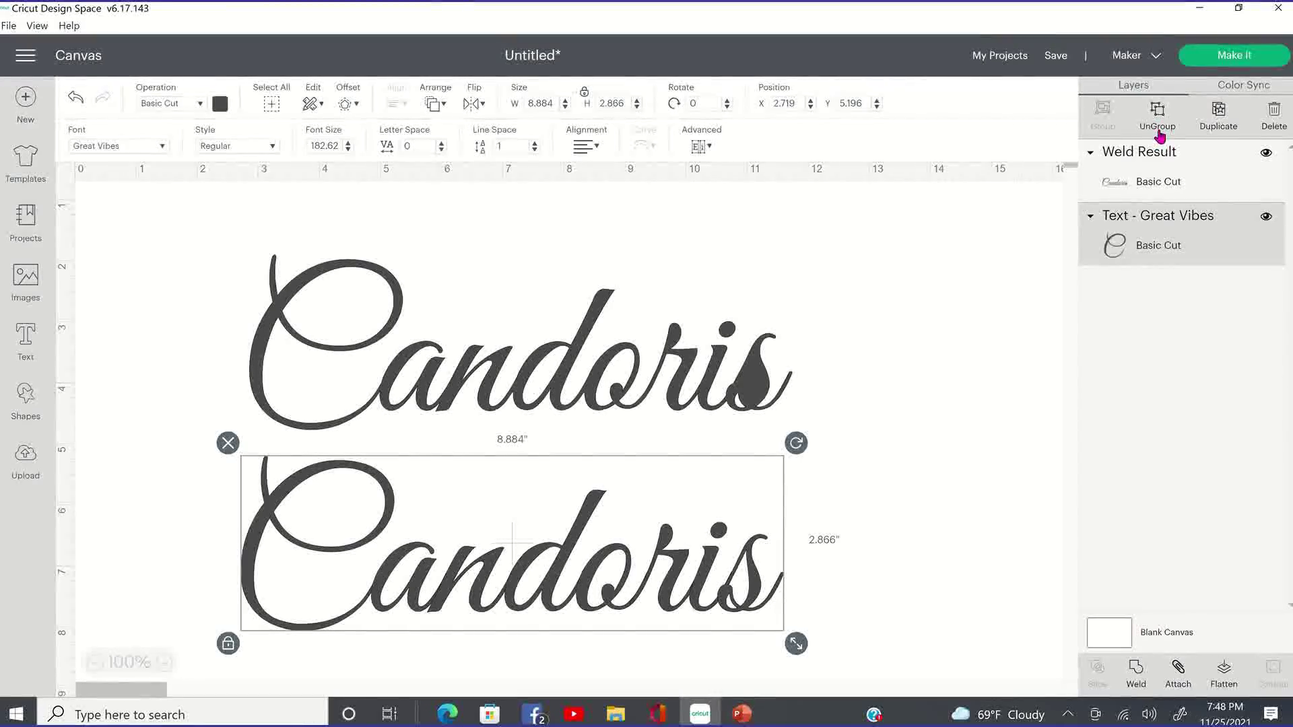
pyautogui.click(674, 642)
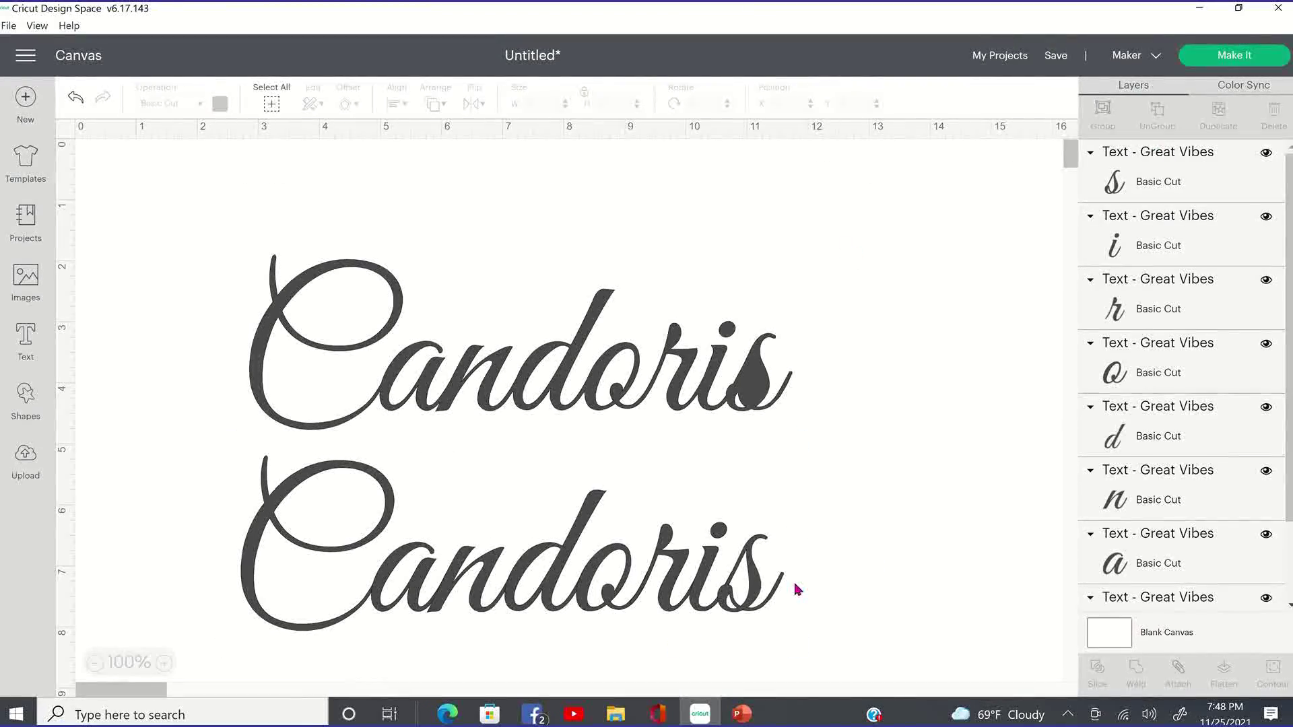
pyautogui.click(753, 594)
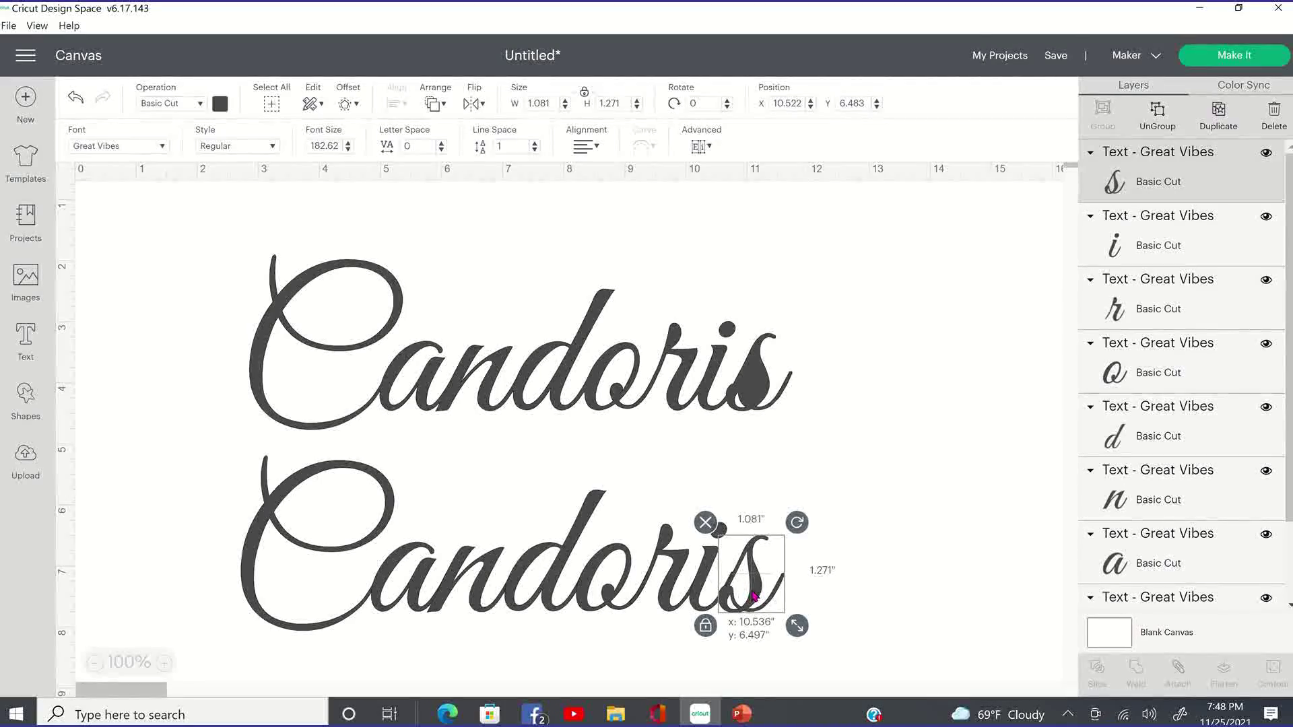
pyautogui.moveTo(756, 592); pyautogui.dragTo(760, 590)
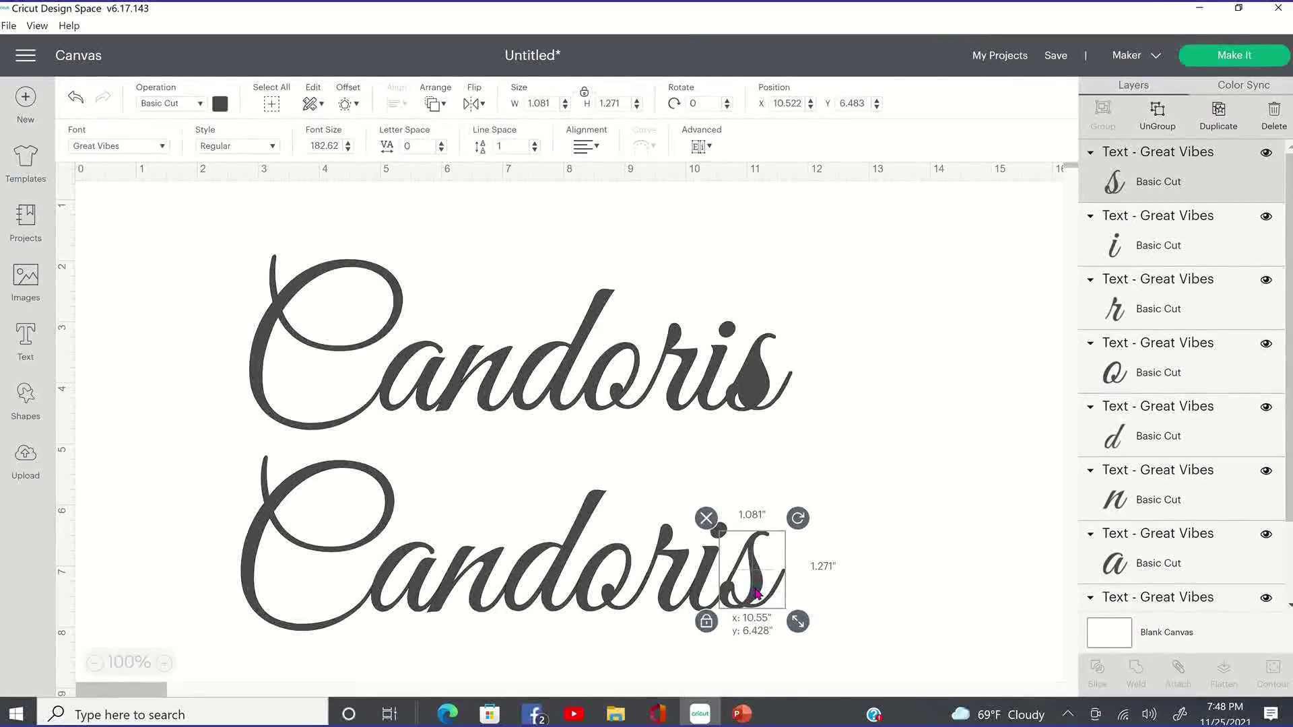
pyautogui.moveTo(755, 593); pyautogui.dragTo(758, 596)
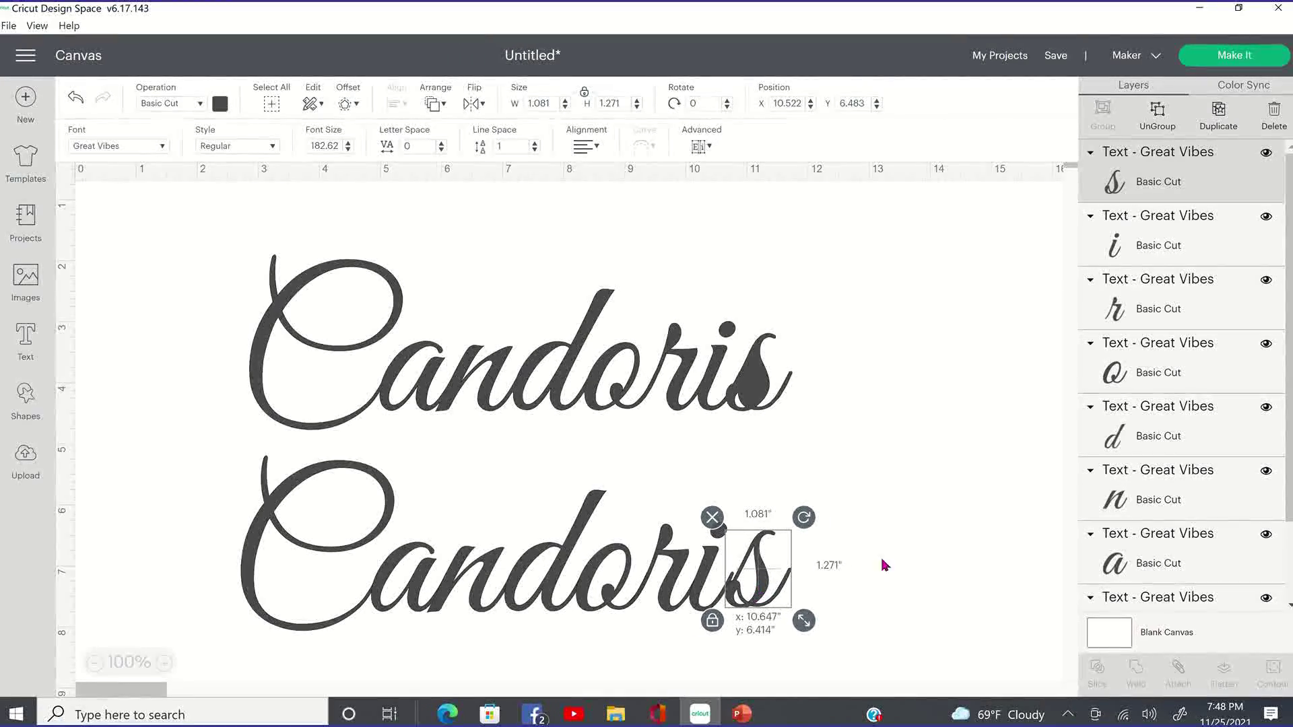
pyautogui.click(736, 606)
pyautogui.click(741, 599)
pyautogui.moveTo(742, 601); pyautogui.dragTo(742, 603)
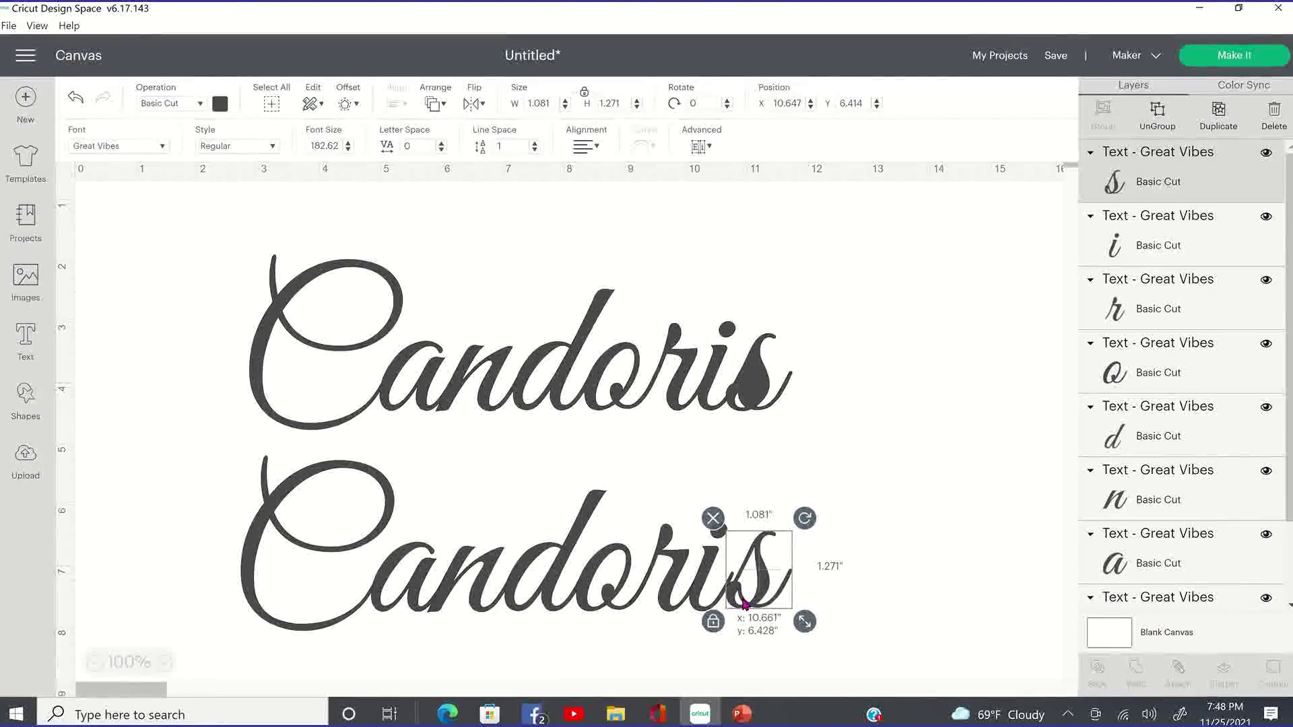
pyautogui.click(899, 565)
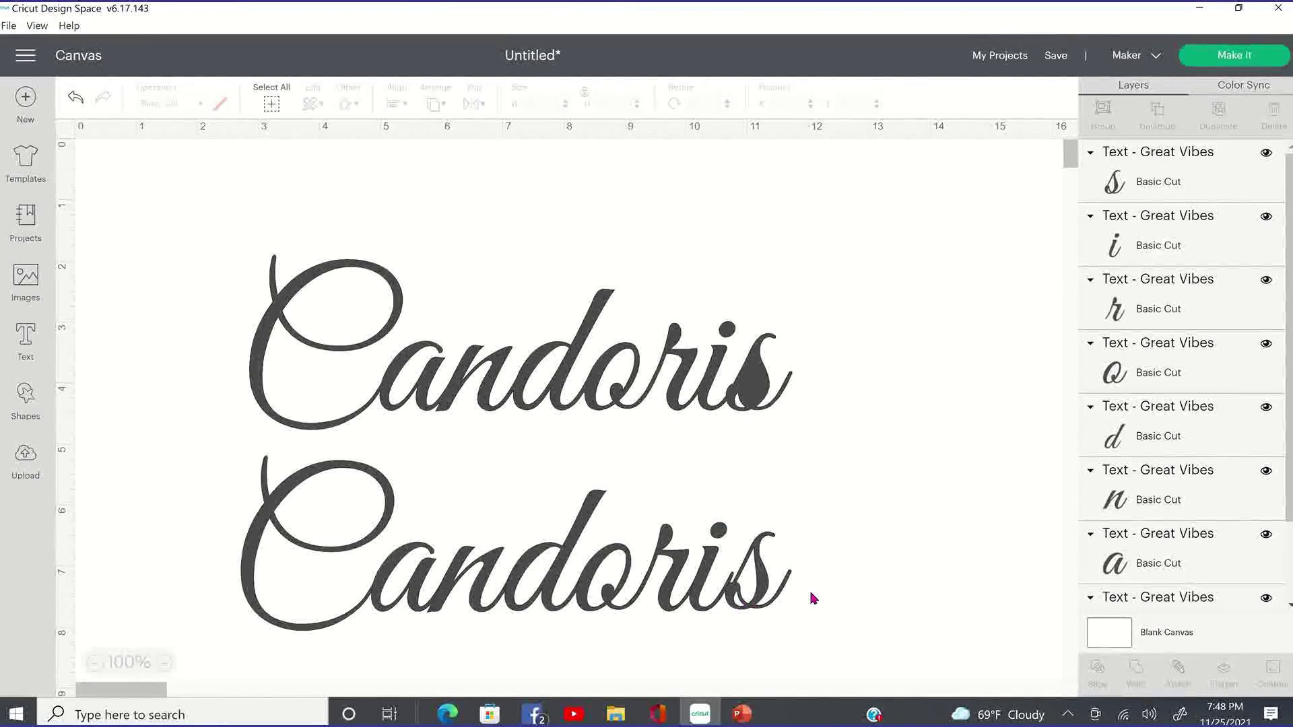
pyautogui.moveTo(227, 454); pyautogui.dragTo(967, 571)
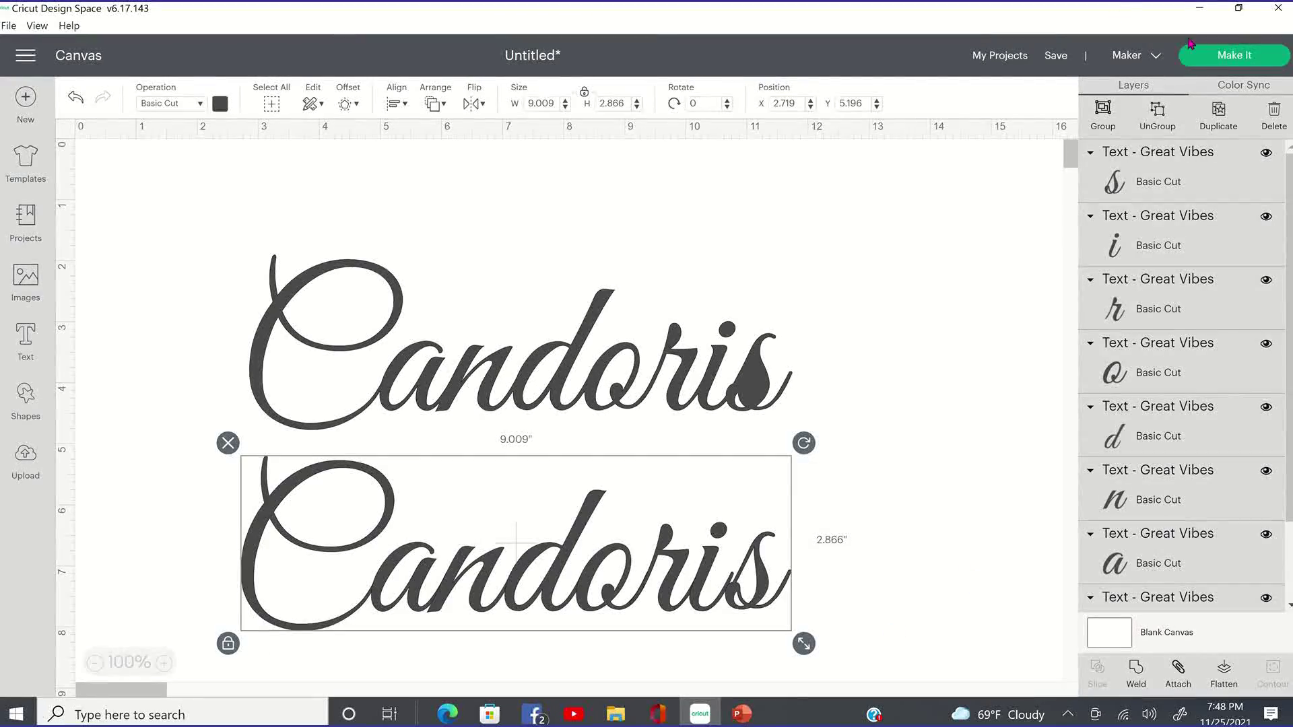
# Group, slightly resize and weld the lower letters (9.183 × 2.922 in), then move both welded words up.
pyautogui.click(1160, 126)
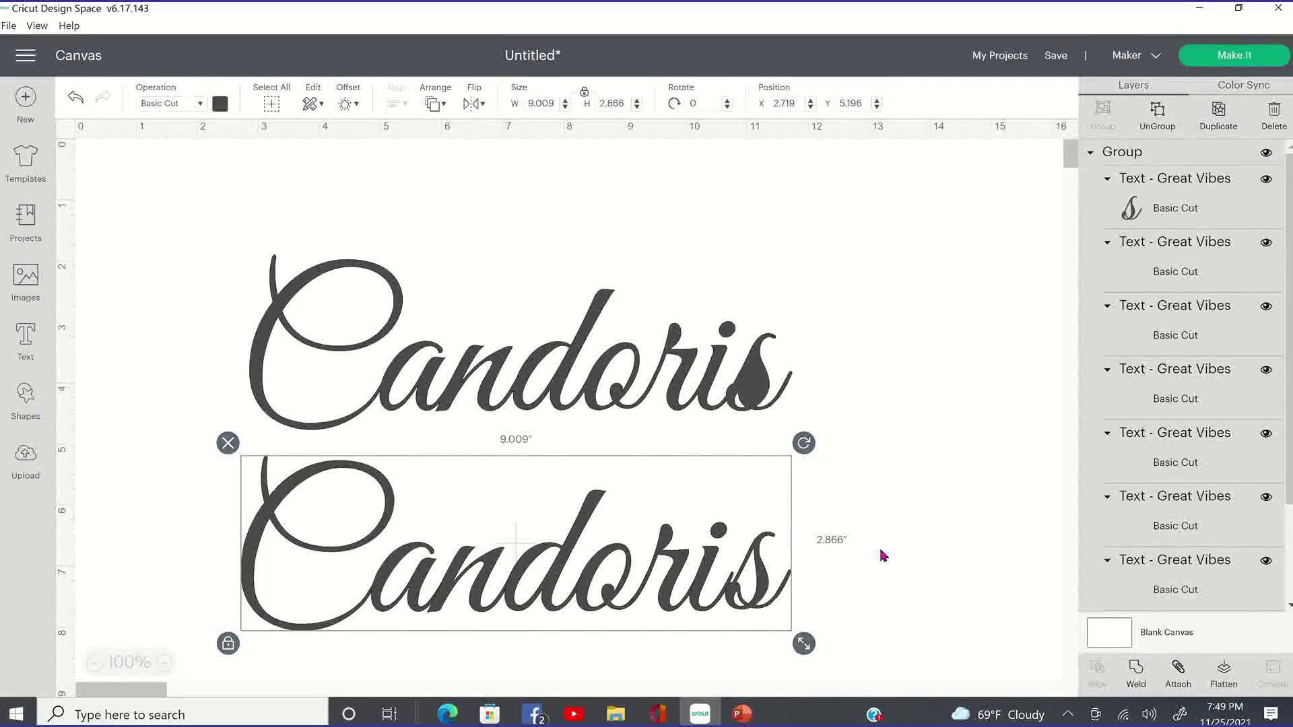
pyautogui.moveTo(803, 643)
pyautogui.mouseDown()
pyautogui.moveTo(1065, 726)
pyautogui.moveTo(818, 648)
pyautogui.mouseUp()
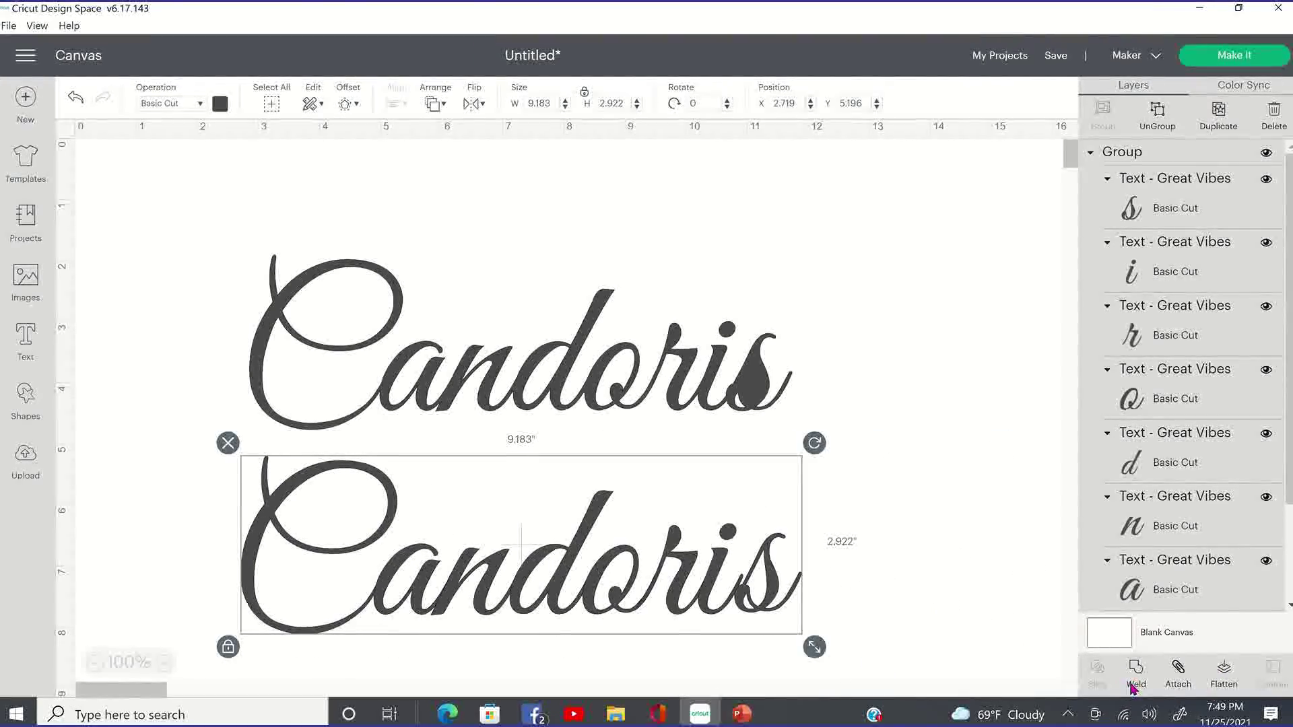
pyautogui.click(1136, 441)
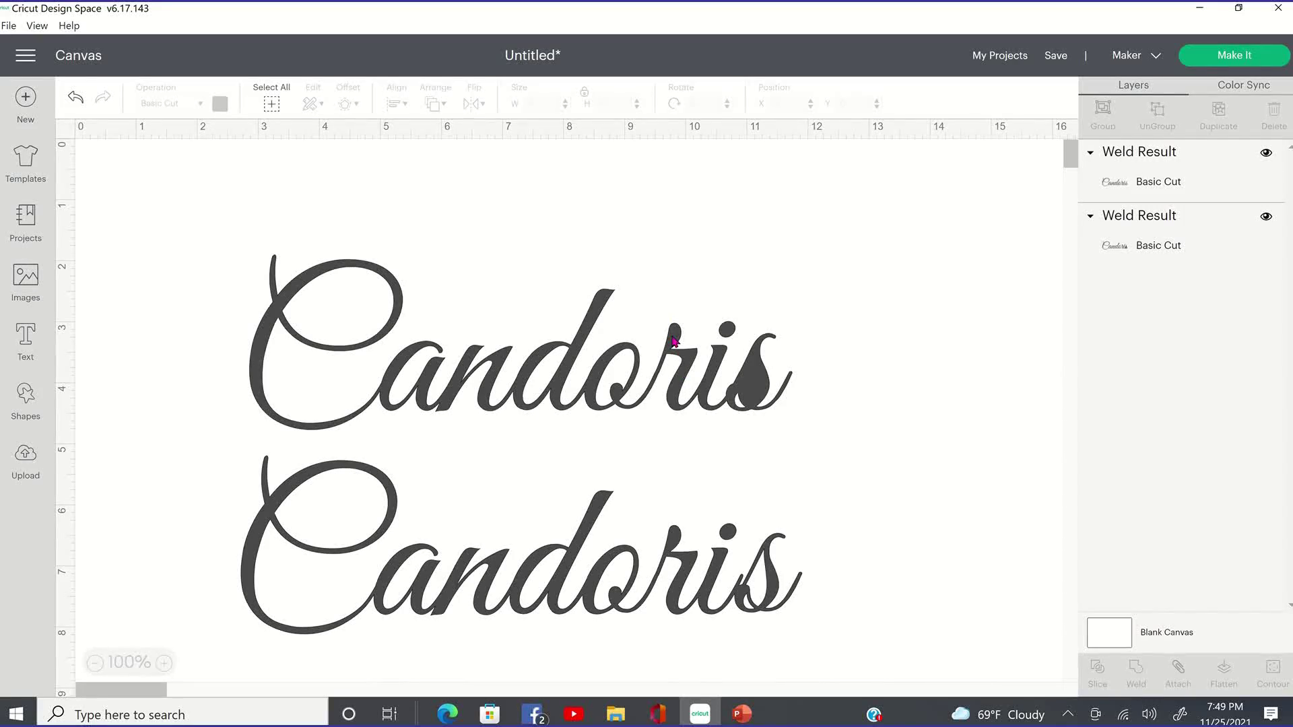
pyautogui.moveTo(673, 340); pyautogui.dragTo(667, 261)
pyautogui.moveTo(693, 579); pyautogui.dragTo(677, 484)
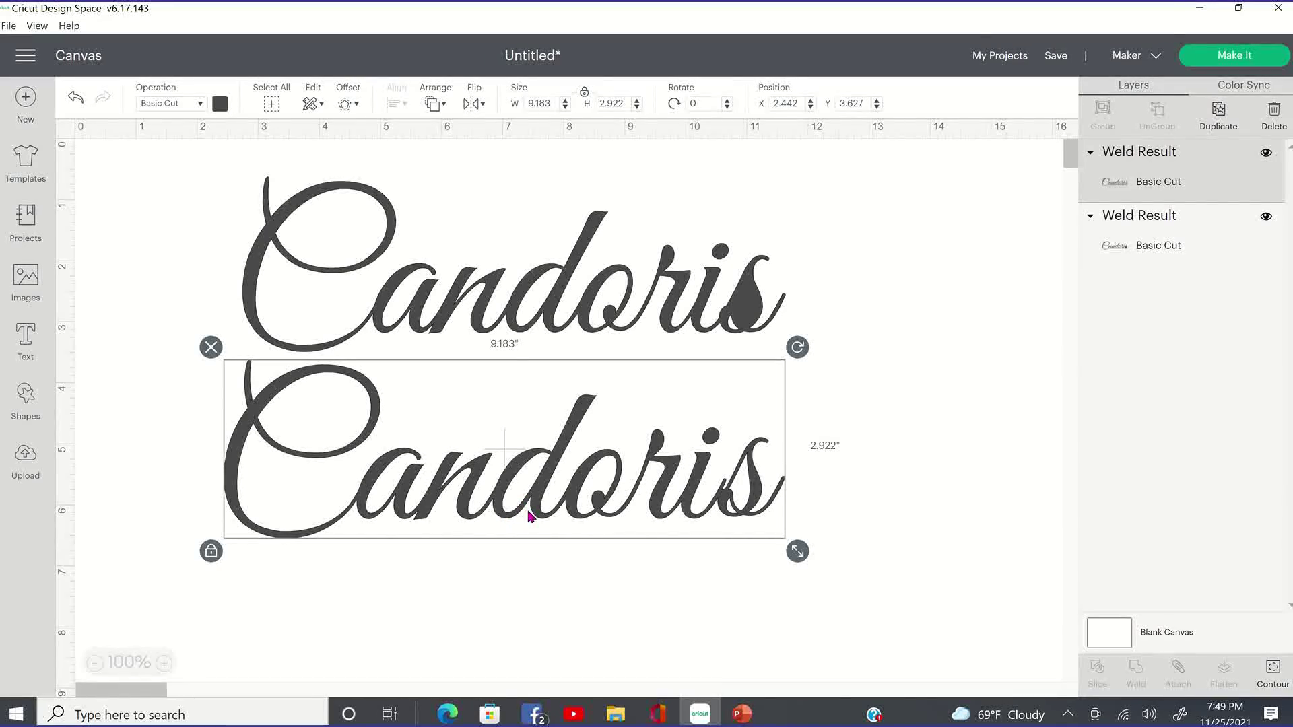
# Delete both welded Candoris shapes, leaving the canvas empty.
pyautogui.moveTo(529, 516); pyautogui.dragTo(487, 531)
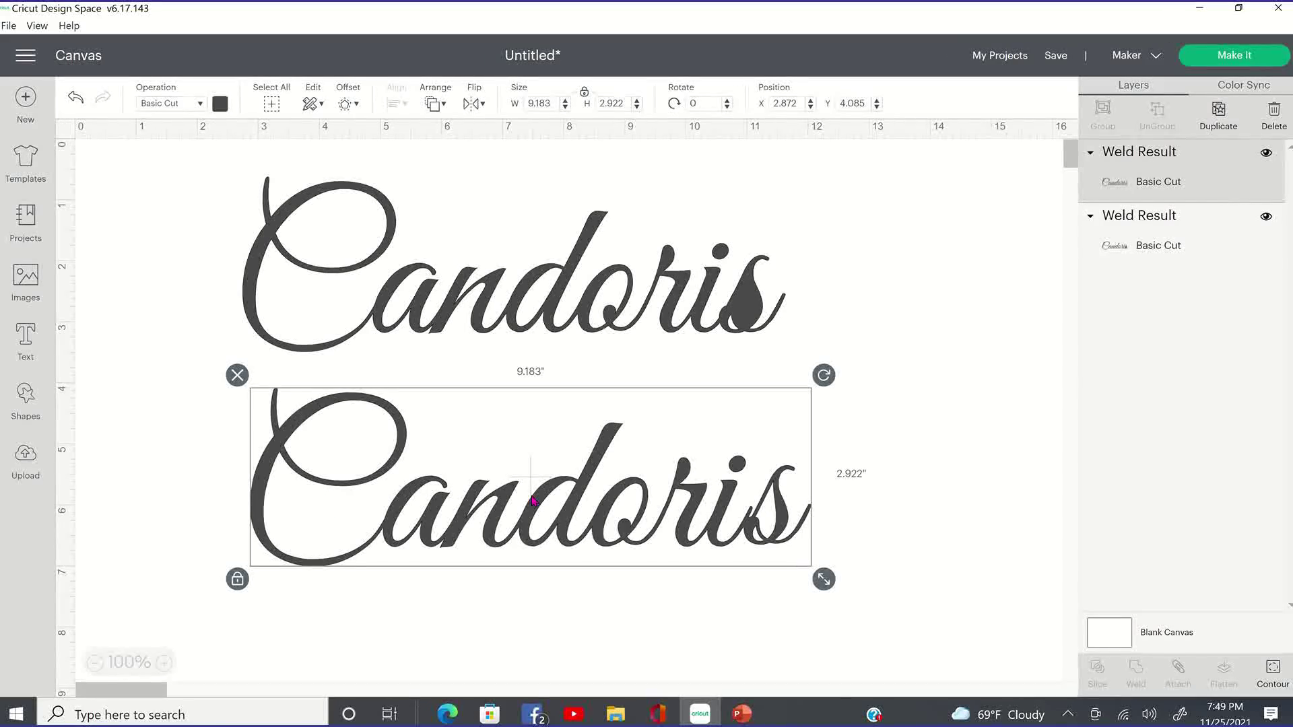
pyautogui.click(237, 375)
pyautogui.click(341, 279)
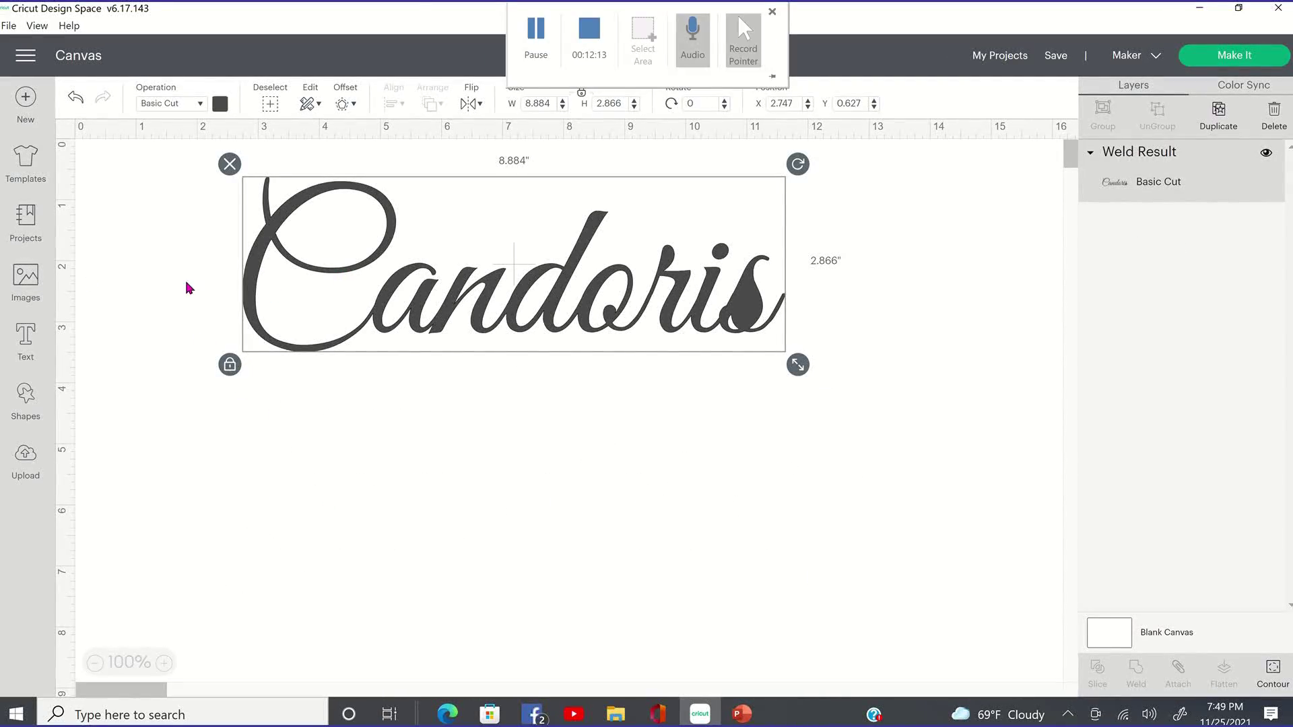
pyautogui.click(231, 168)
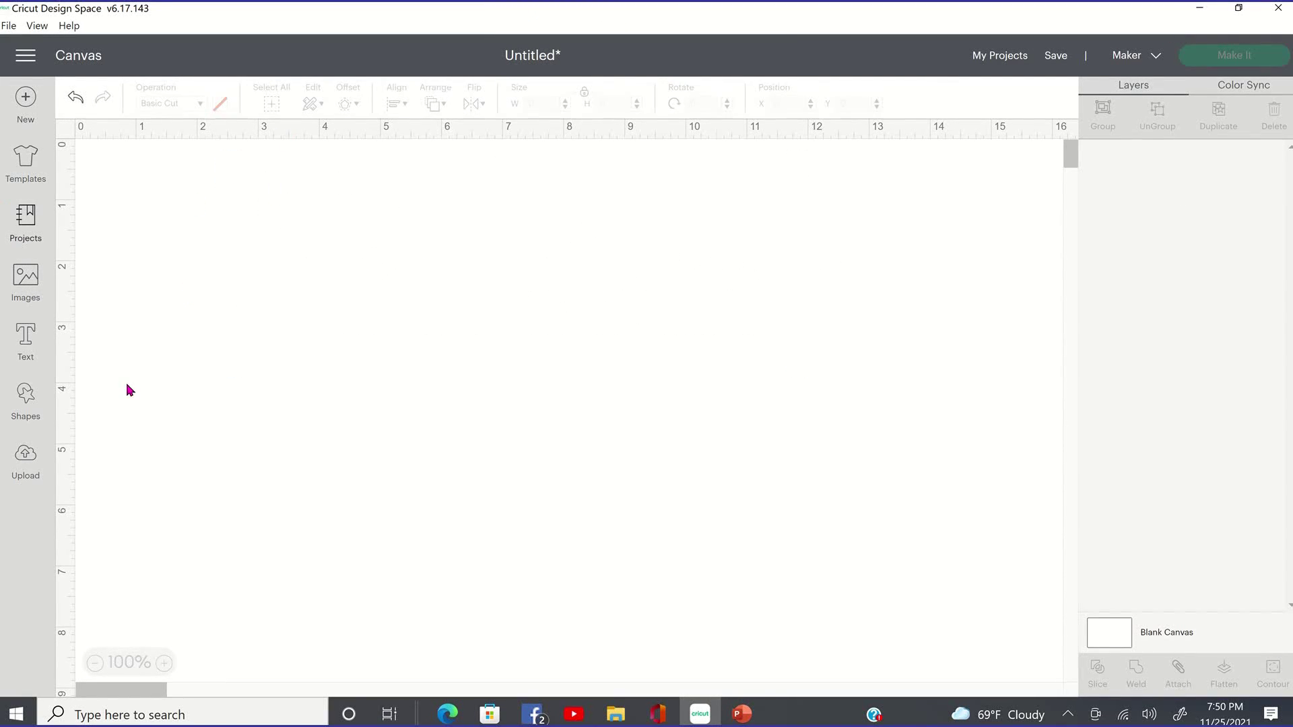
# Add Great Vibes 'Candoris' text (3.502 × 1.13 in) and move it down and right.
pyautogui.click(30, 343)
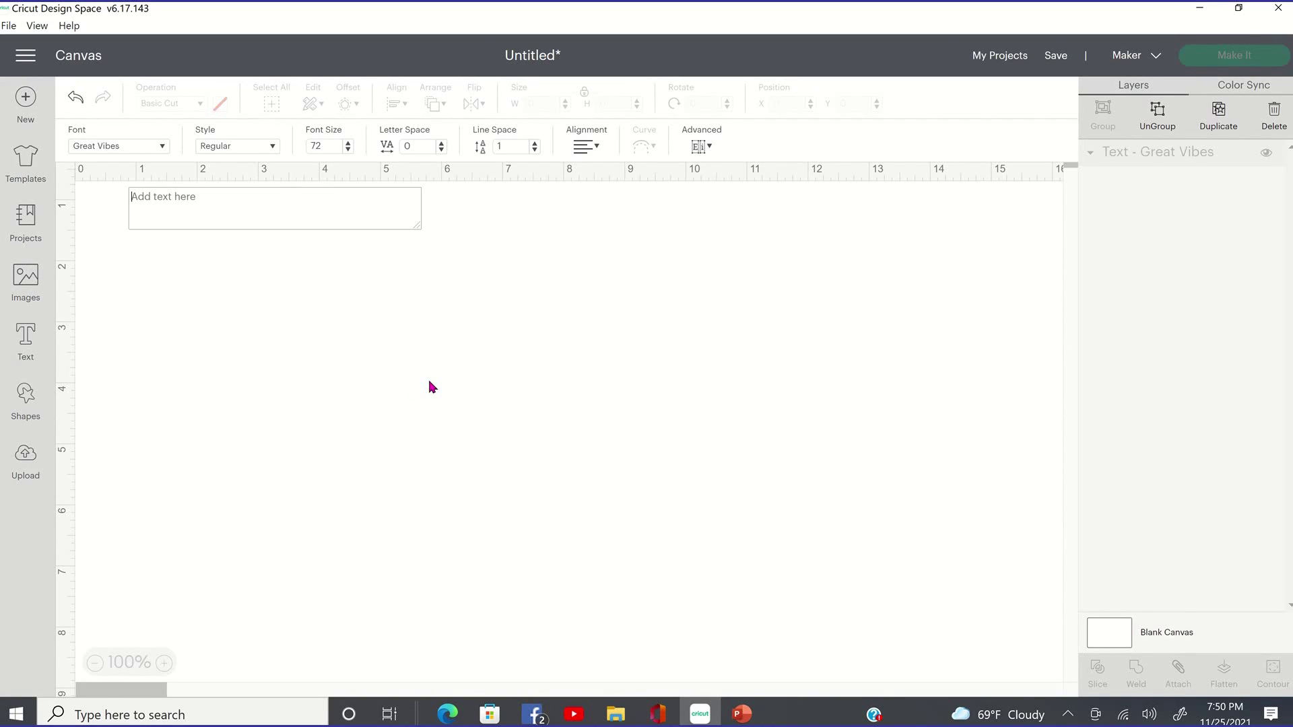
pyautogui.write('Candoris')
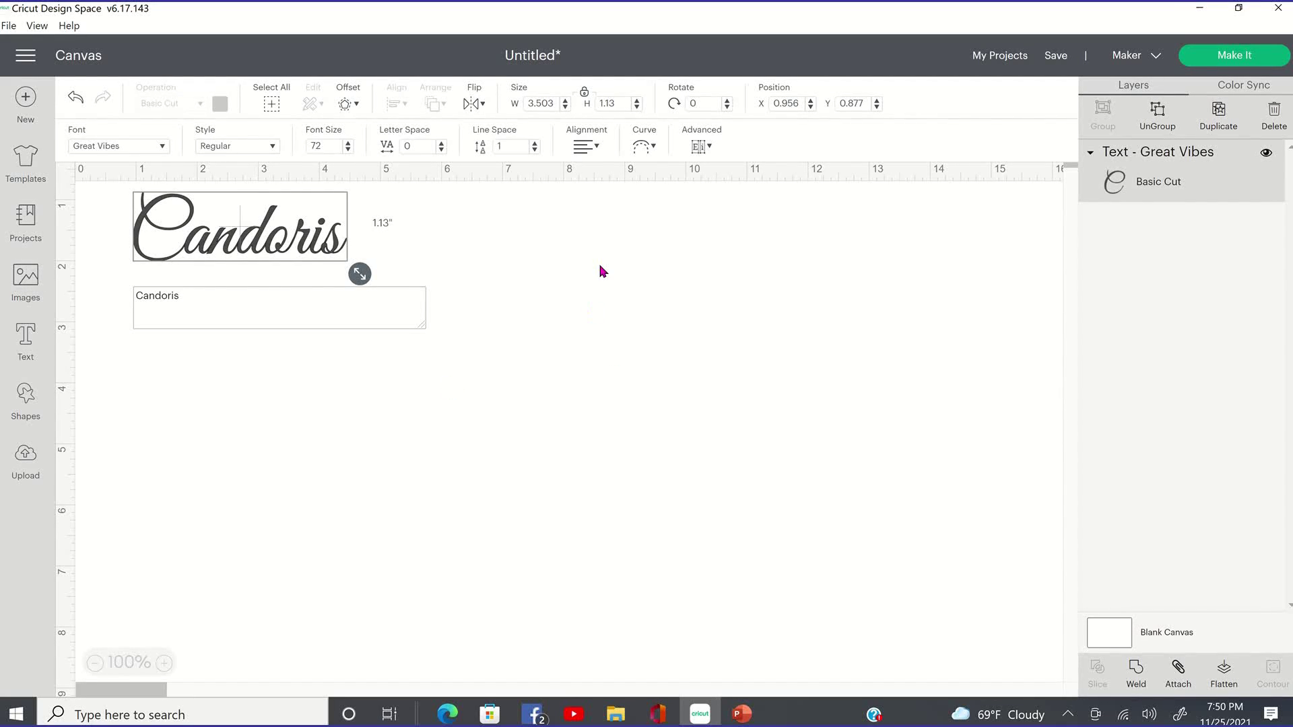
pyautogui.click(359, 206)
pyautogui.click(338, 235)
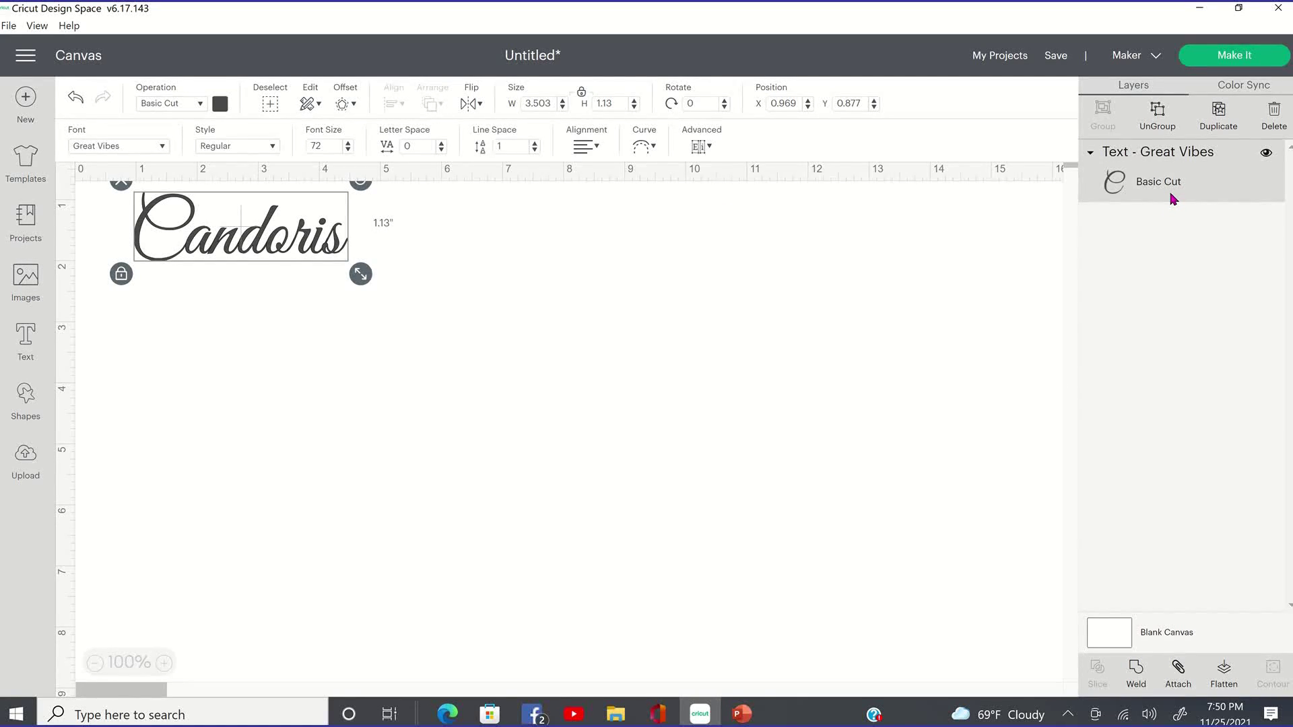
pyautogui.moveTo(312, 251); pyautogui.dragTo(409, 332)
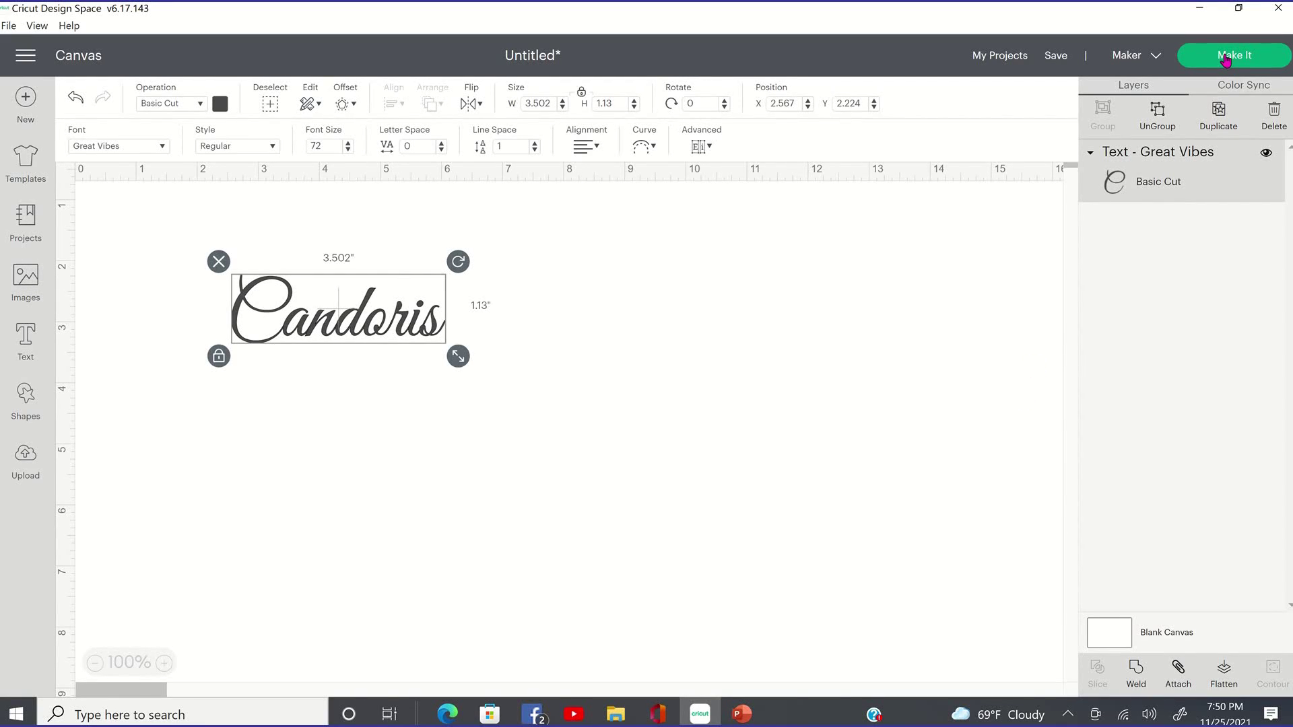
pyautogui.click(1185, 60)
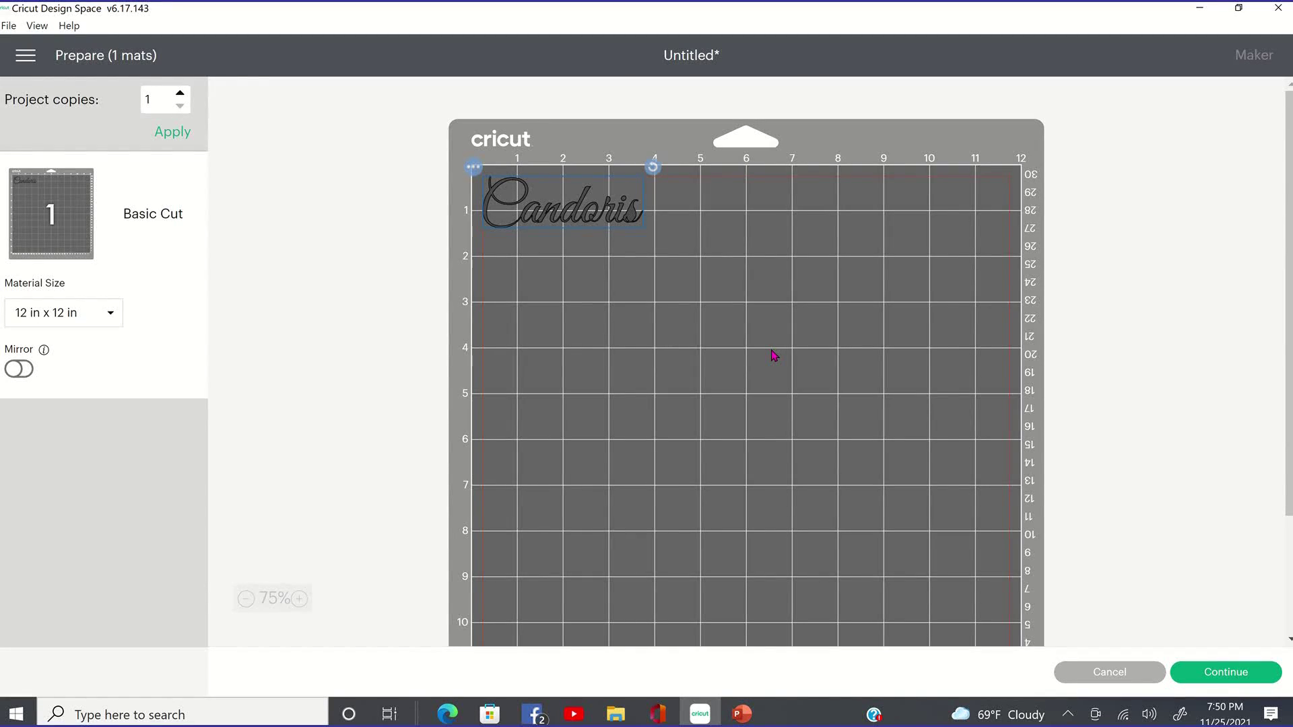
pyautogui.click(537, 238)
pyautogui.click(1126, 679)
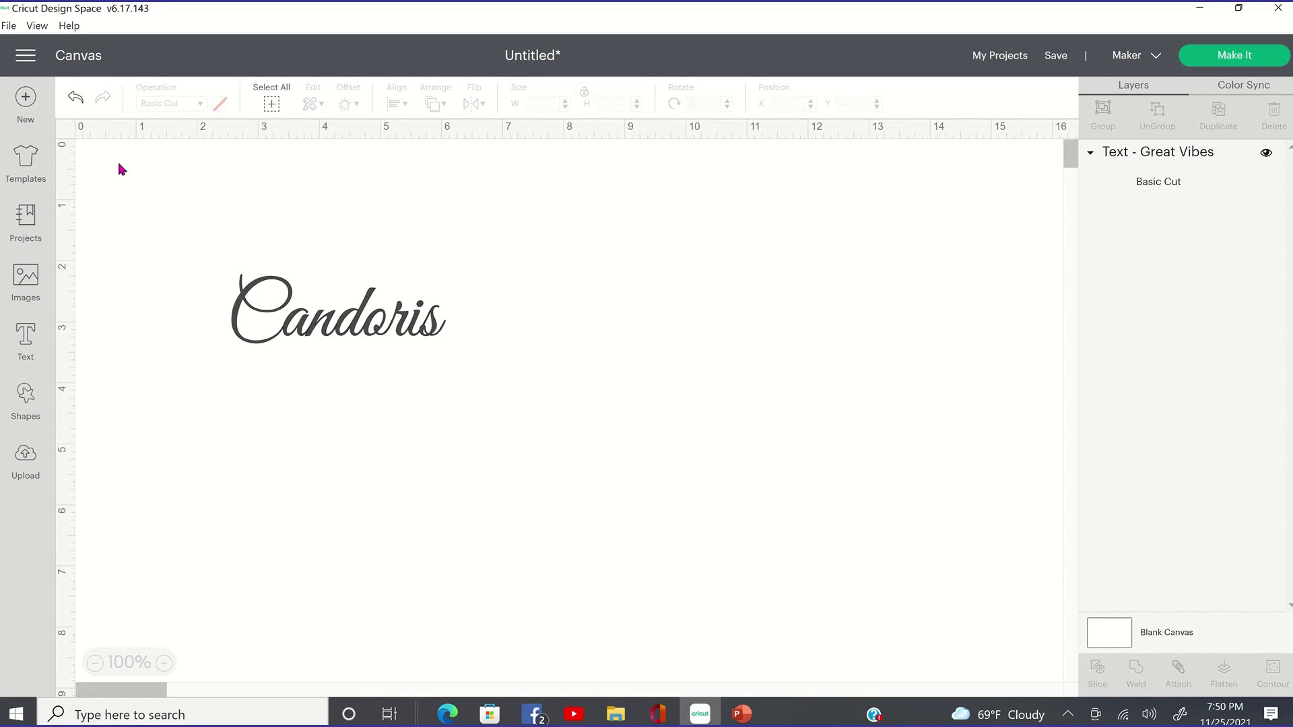
# Attach the Candoris text, then start a second text box typing 'Candoris'.
pyautogui.click(383, 335)
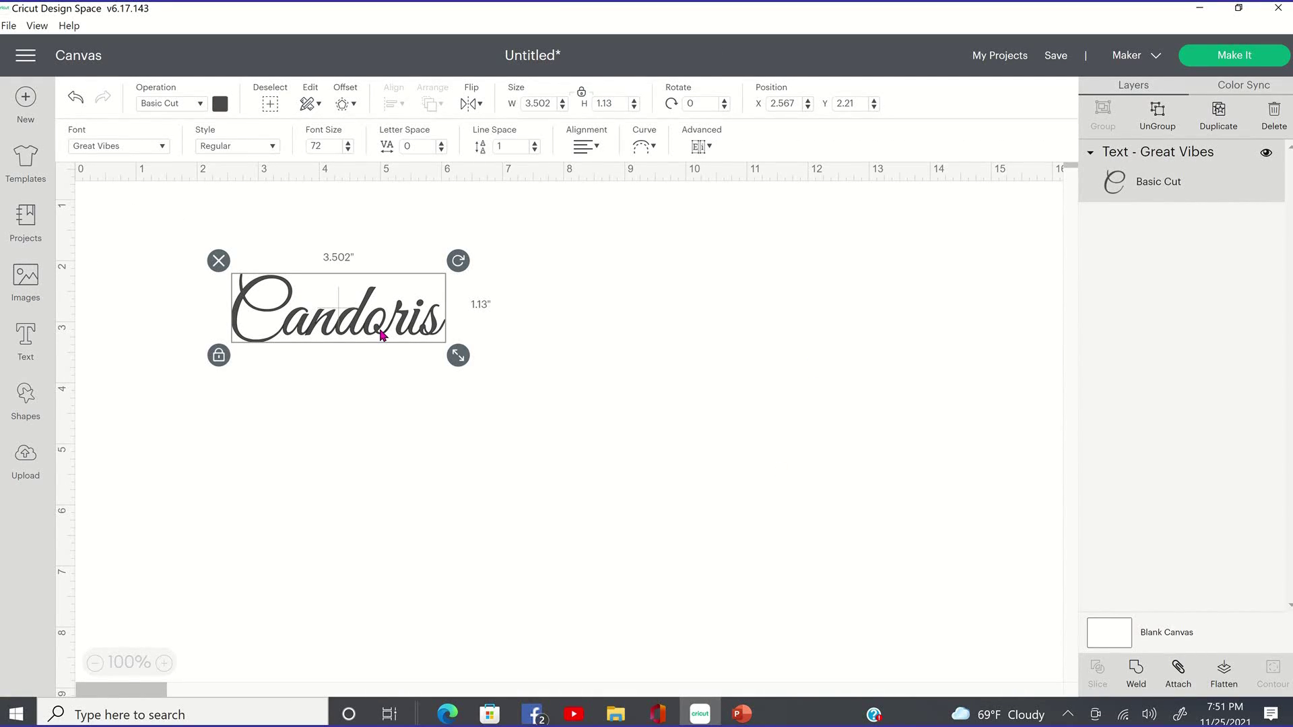
pyautogui.click(1185, 684)
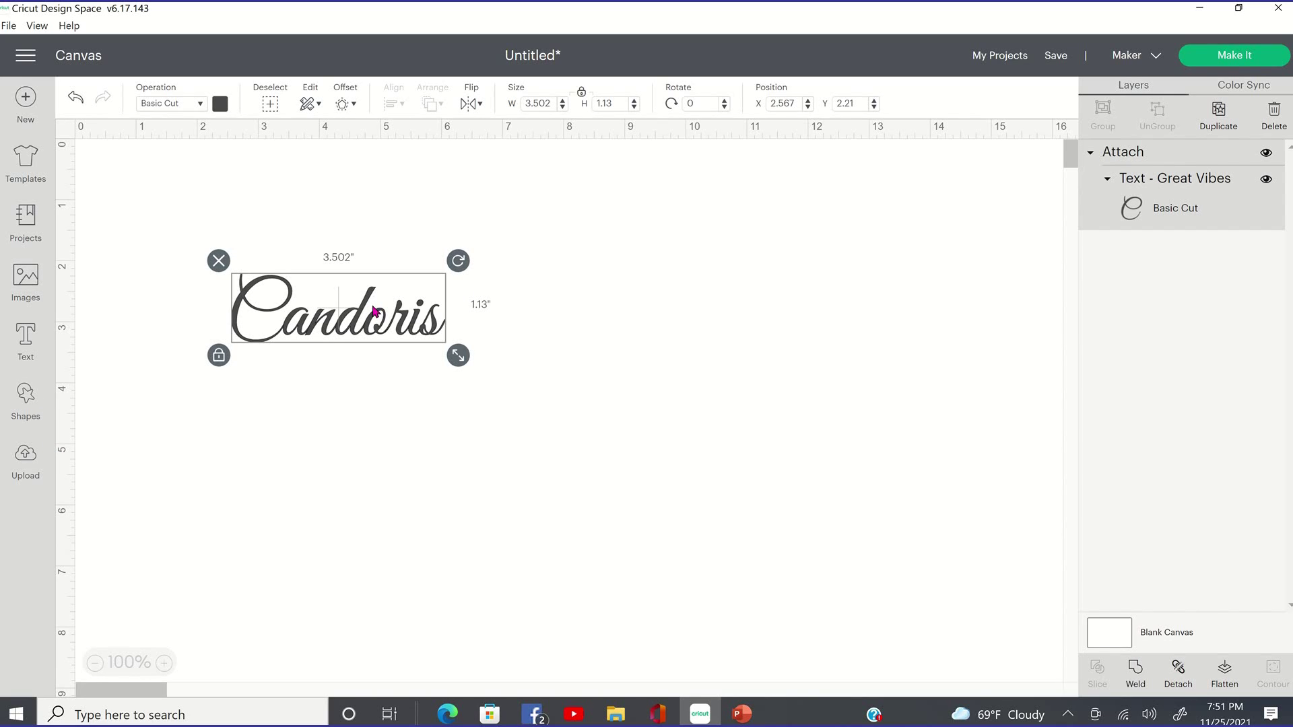
pyautogui.click(608, 343)
pyautogui.click(26, 339)
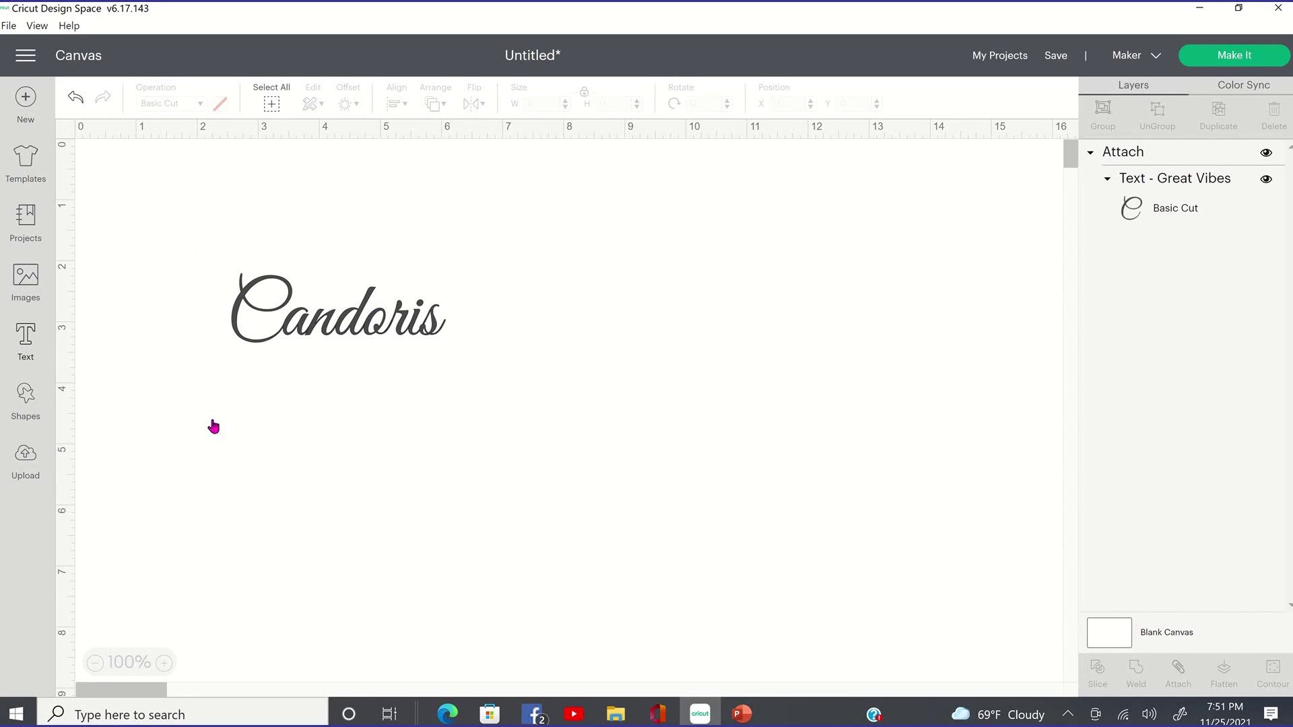
pyautogui.write('C')
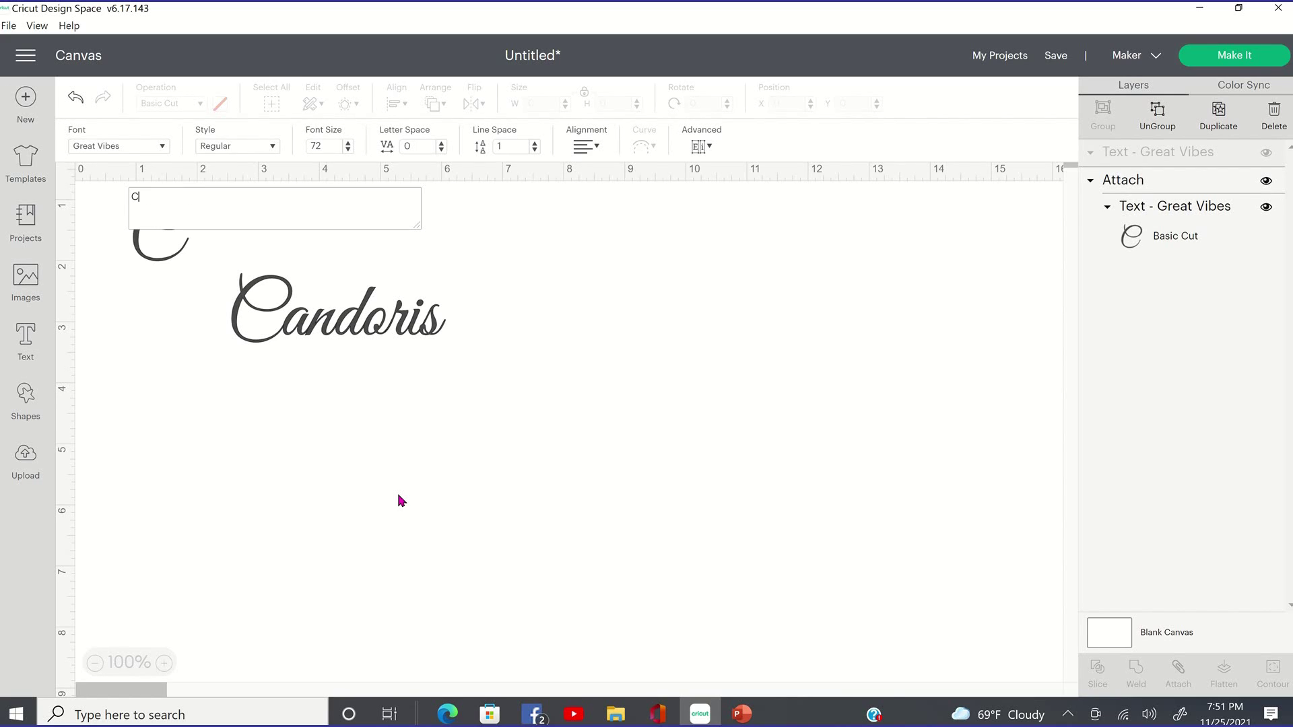
pyautogui.write('andoris')
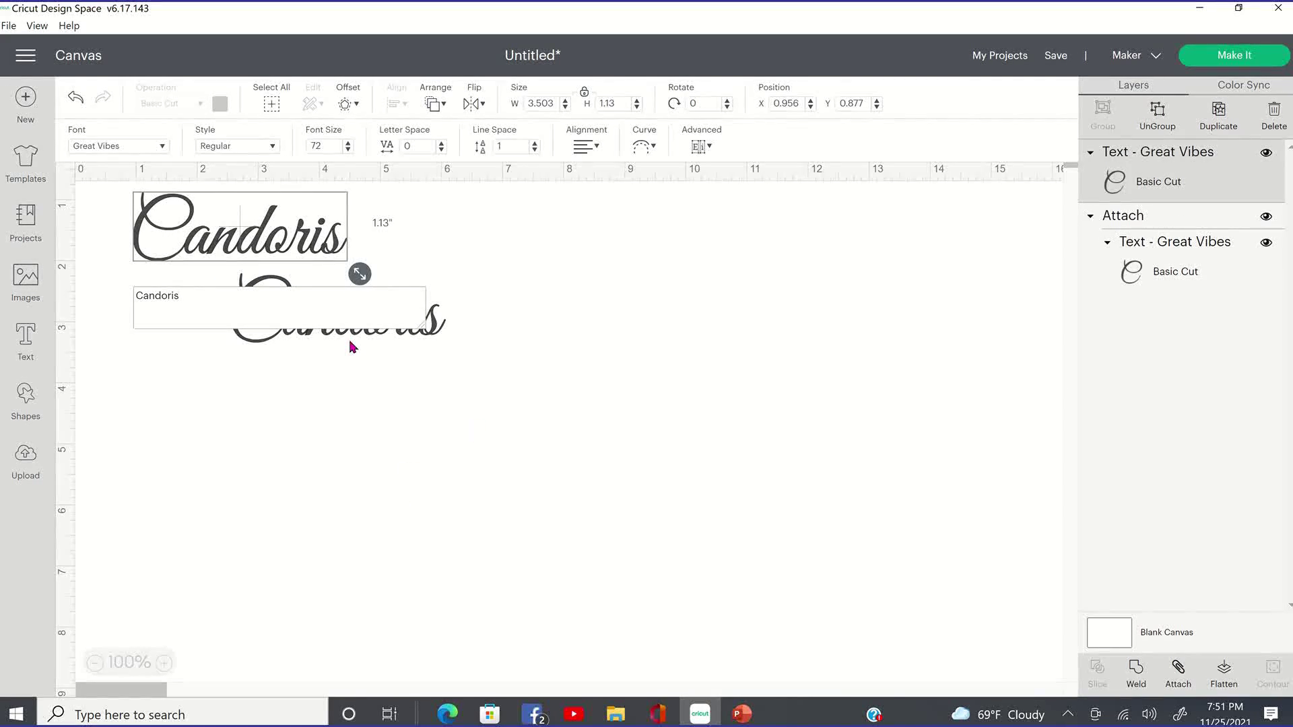
# Move the new text below Candoris and change its font to High On Fire.
pyautogui.moveTo(320, 234); pyautogui.dragTo(465, 518)
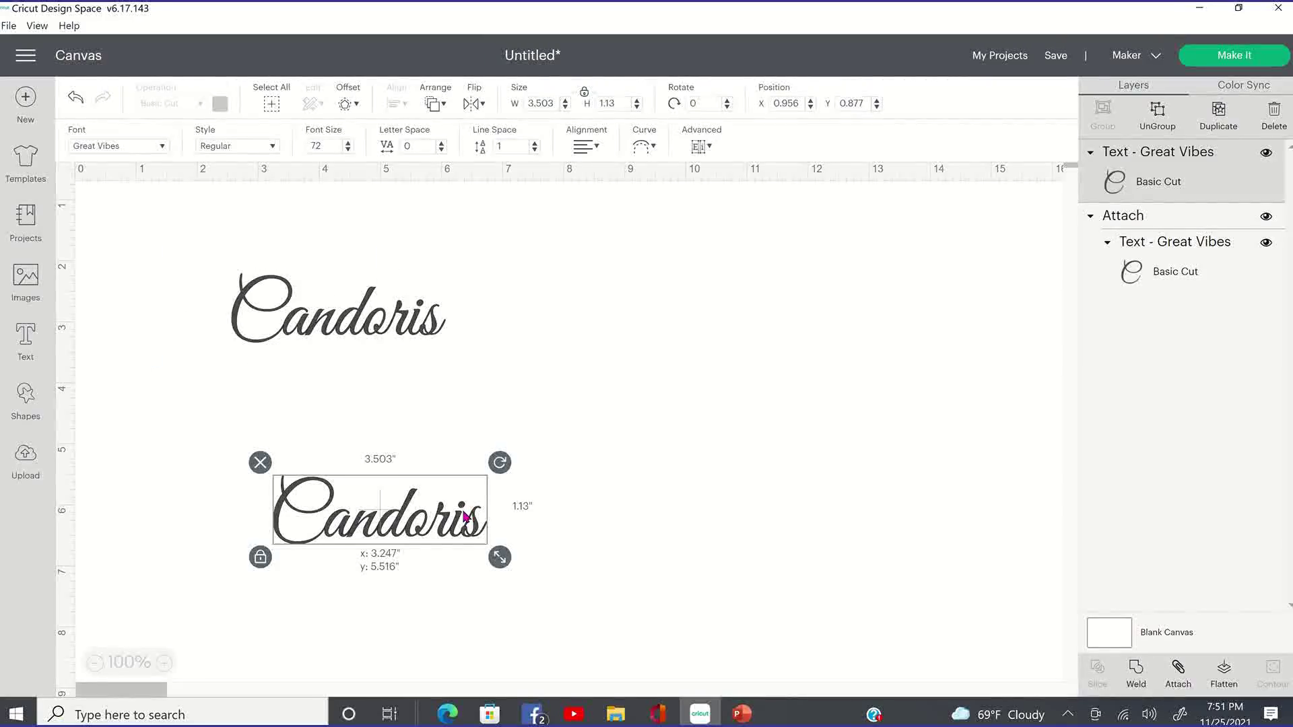
pyautogui.click(162, 146)
pyautogui.scroll(-5, 162, 175)
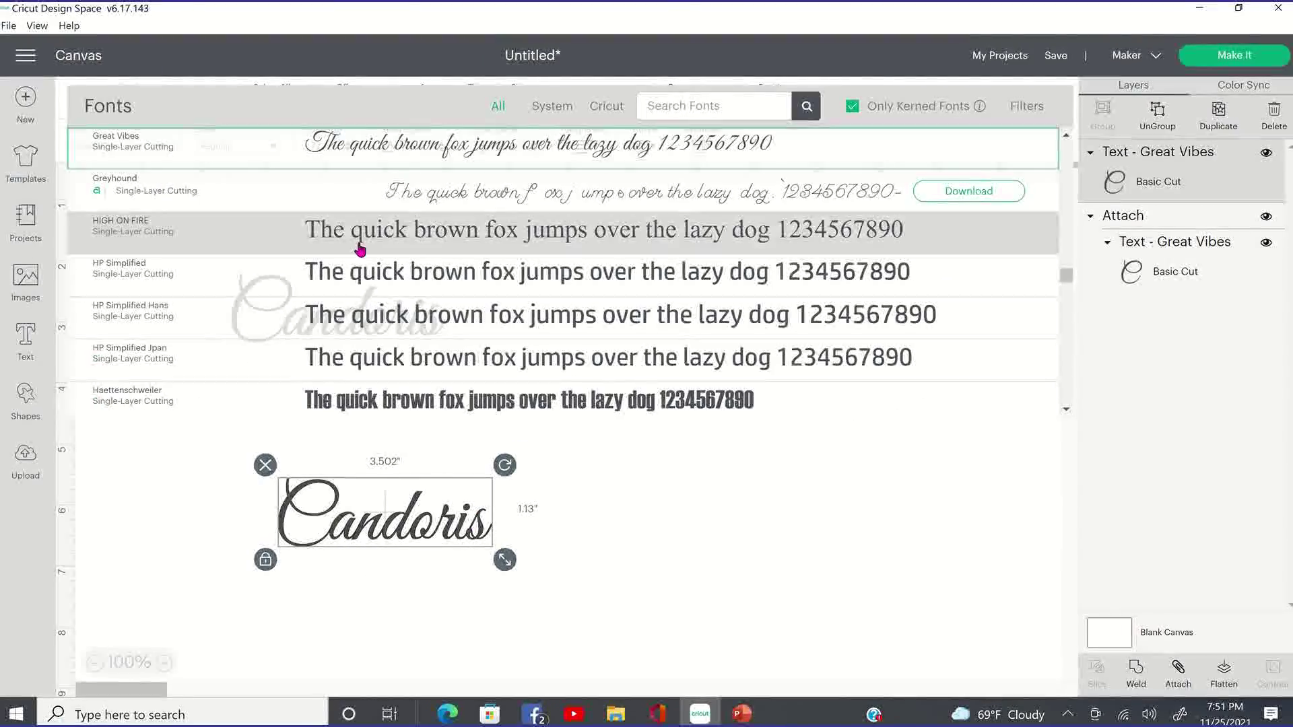
pyautogui.click(361, 245)
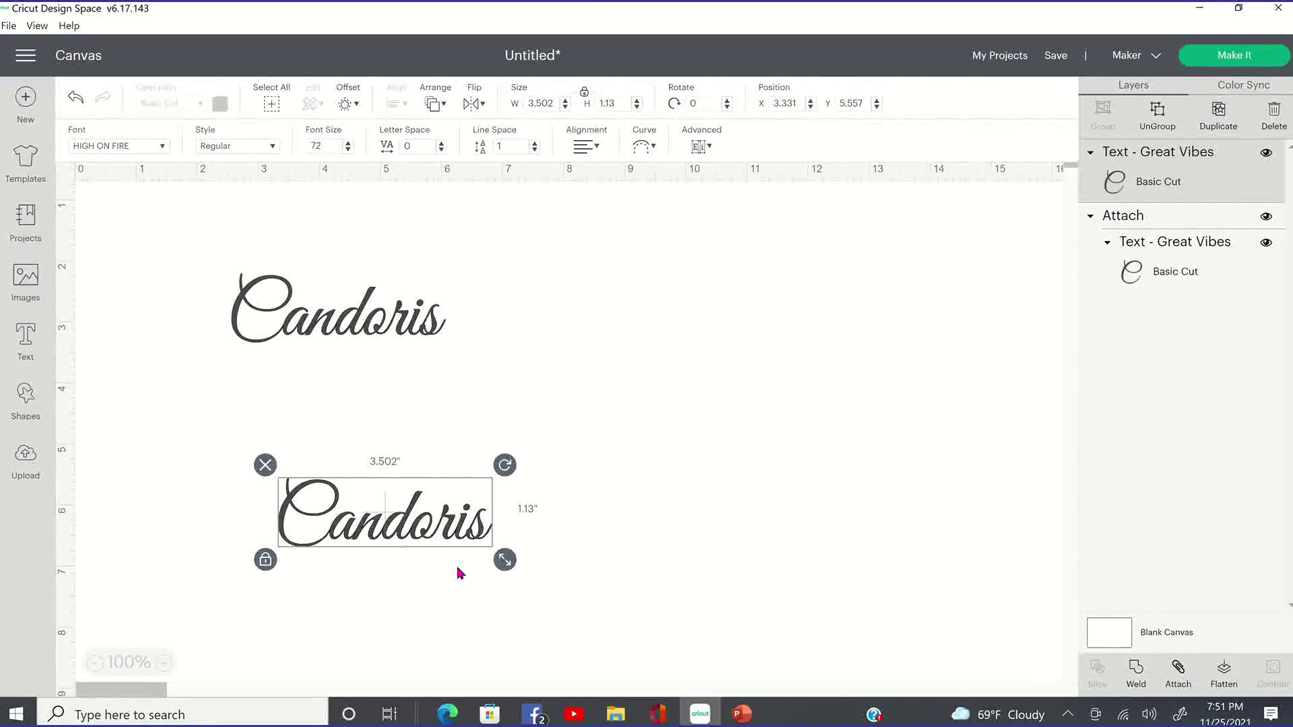
pyautogui.moveTo(492, 513); pyautogui.dragTo(421, 400)
pyautogui.moveTo(370, 400)
pyautogui.mouseDown()
pyautogui.moveTo(330, 400)
pyautogui.moveTo(391, 400)
pyautogui.mouseUp()
pyautogui.doubleClick(390, 402)
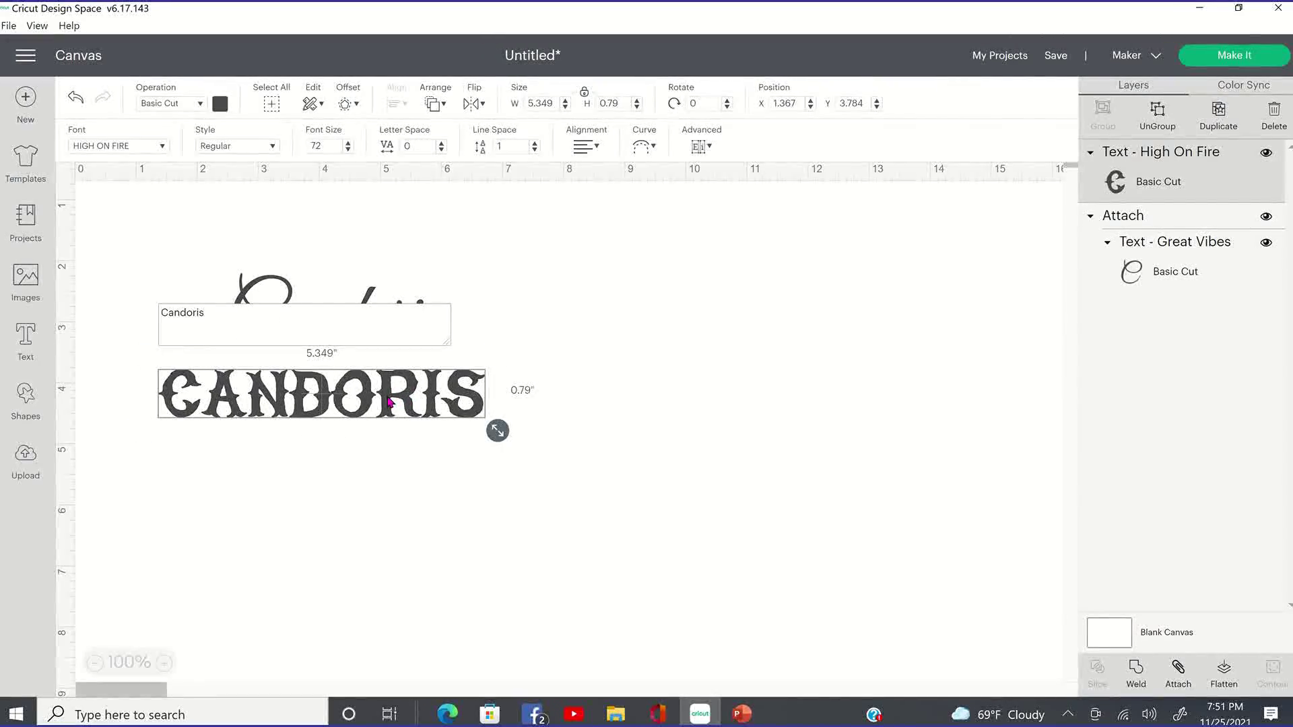
pyautogui.moveTo(235, 311); pyautogui.dragTo(67, 278)
pyautogui.click(727, 411)
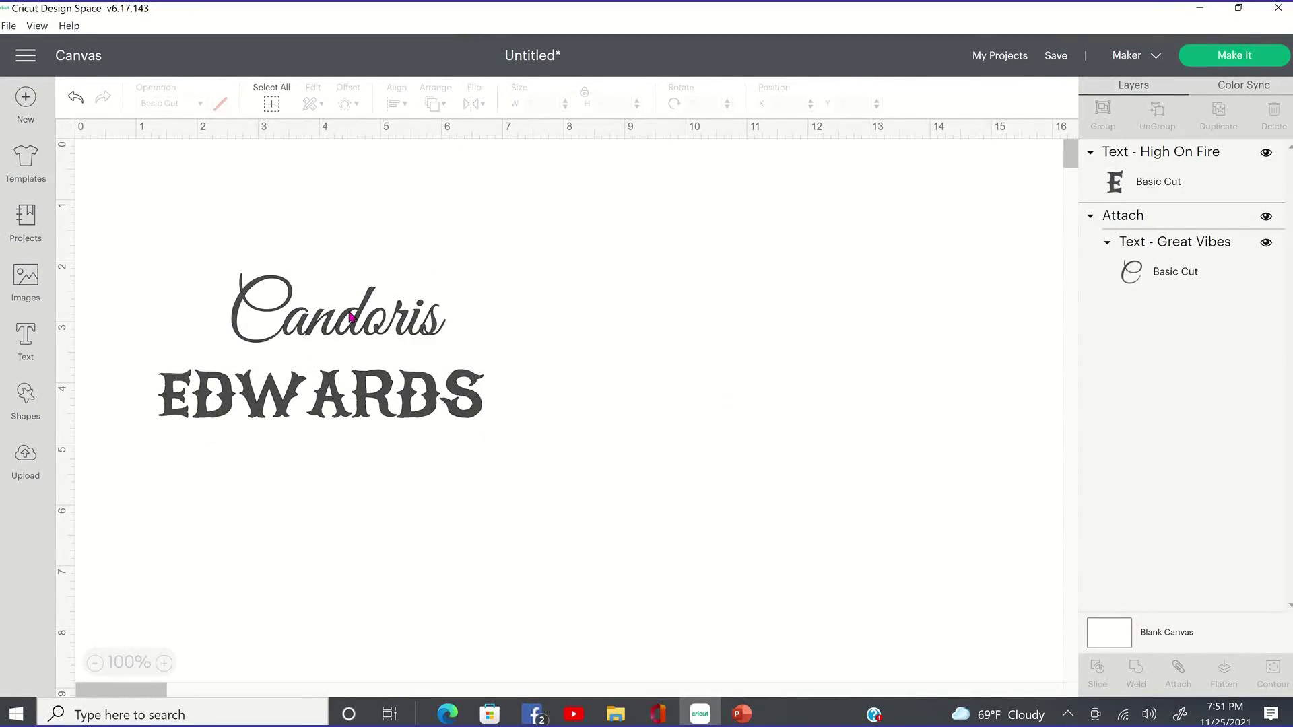
pyautogui.click(361, 339)
pyautogui.moveTo(396, 398); pyautogui.dragTo(414, 395)
pyautogui.click(184, 294)
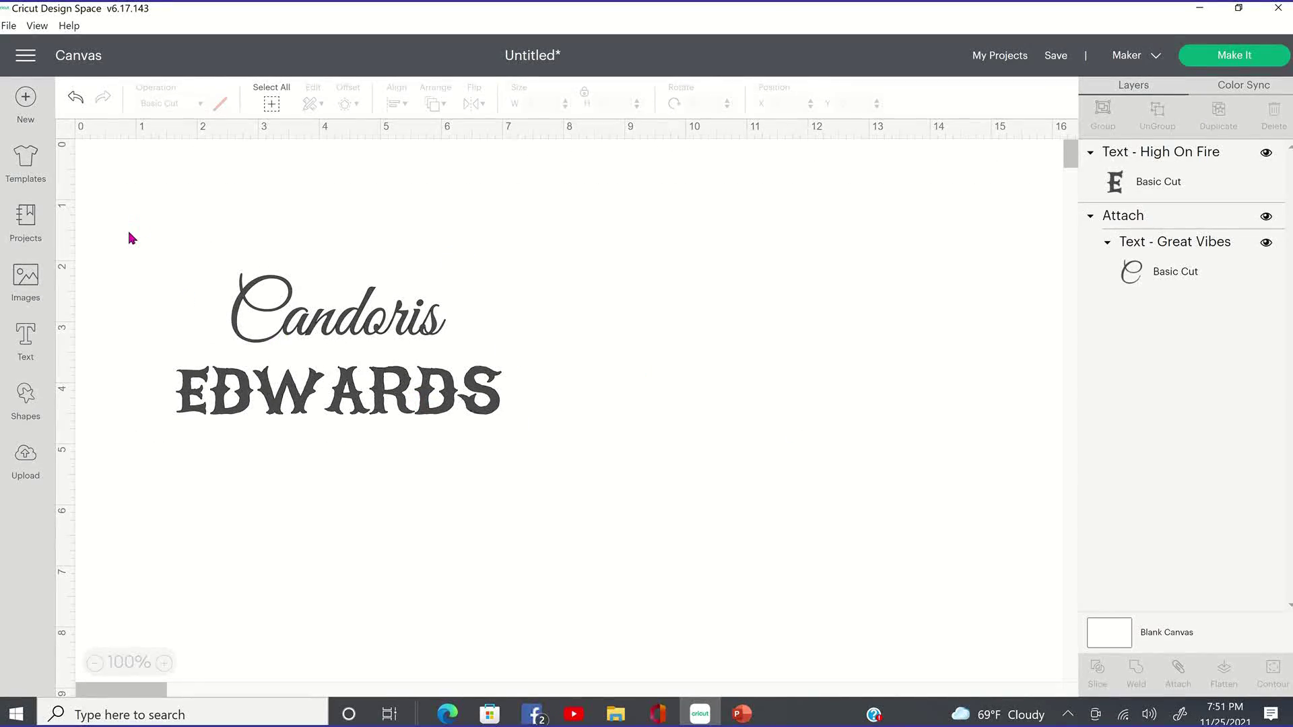
pyautogui.moveTo(132, 234); pyautogui.dragTo(637, 498)
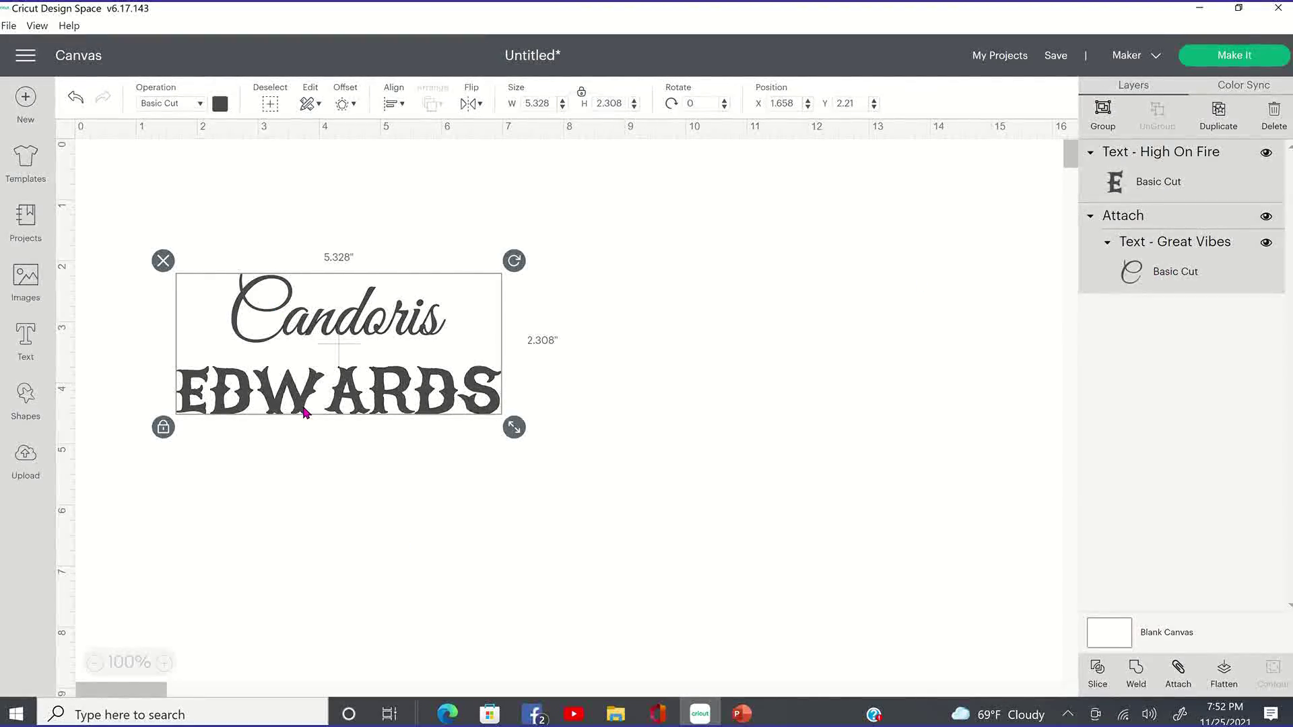
pyautogui.click(641, 419)
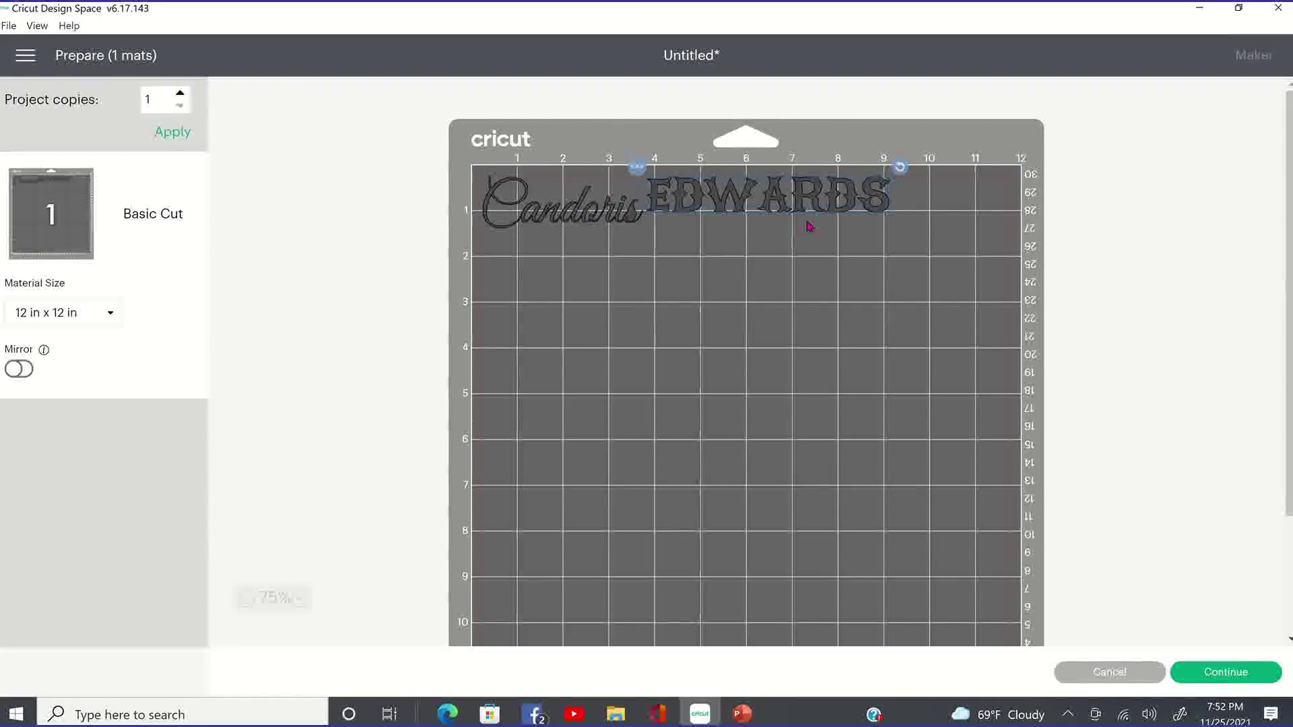
pyautogui.click(1096, 670)
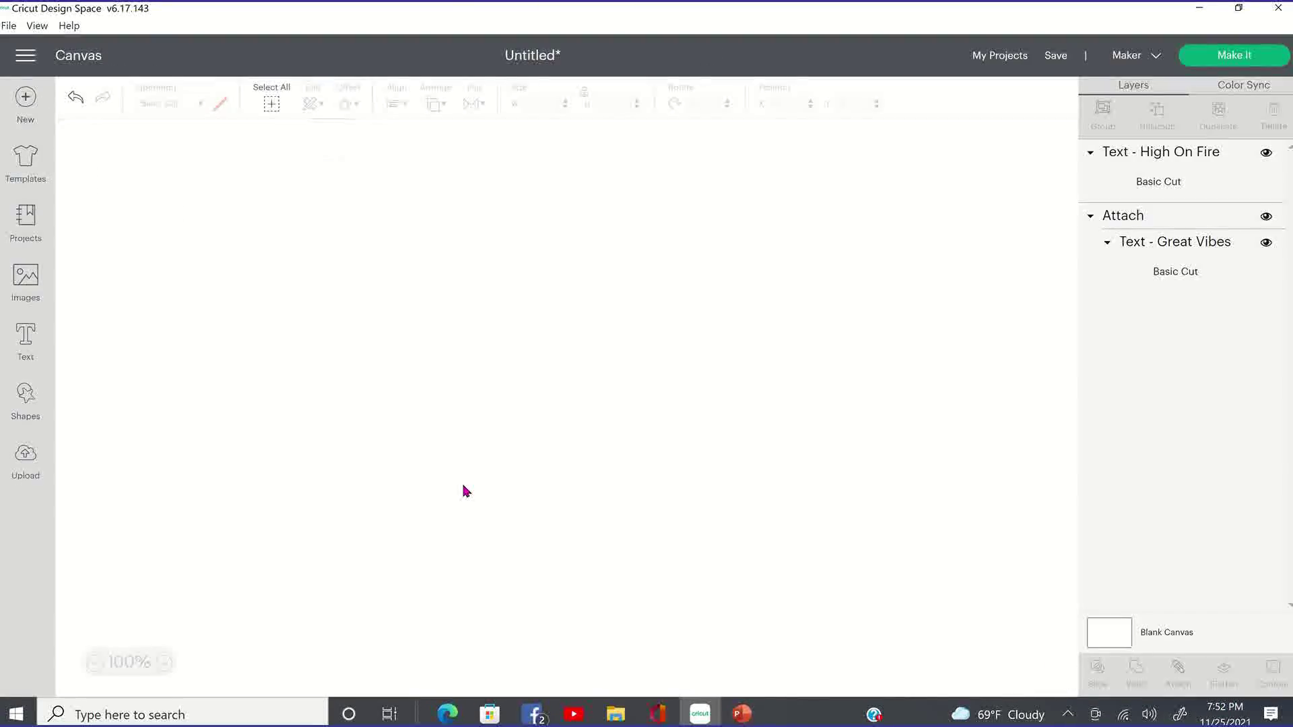
pyautogui.moveTo(611, 436); pyautogui.dragTo(130, 198)
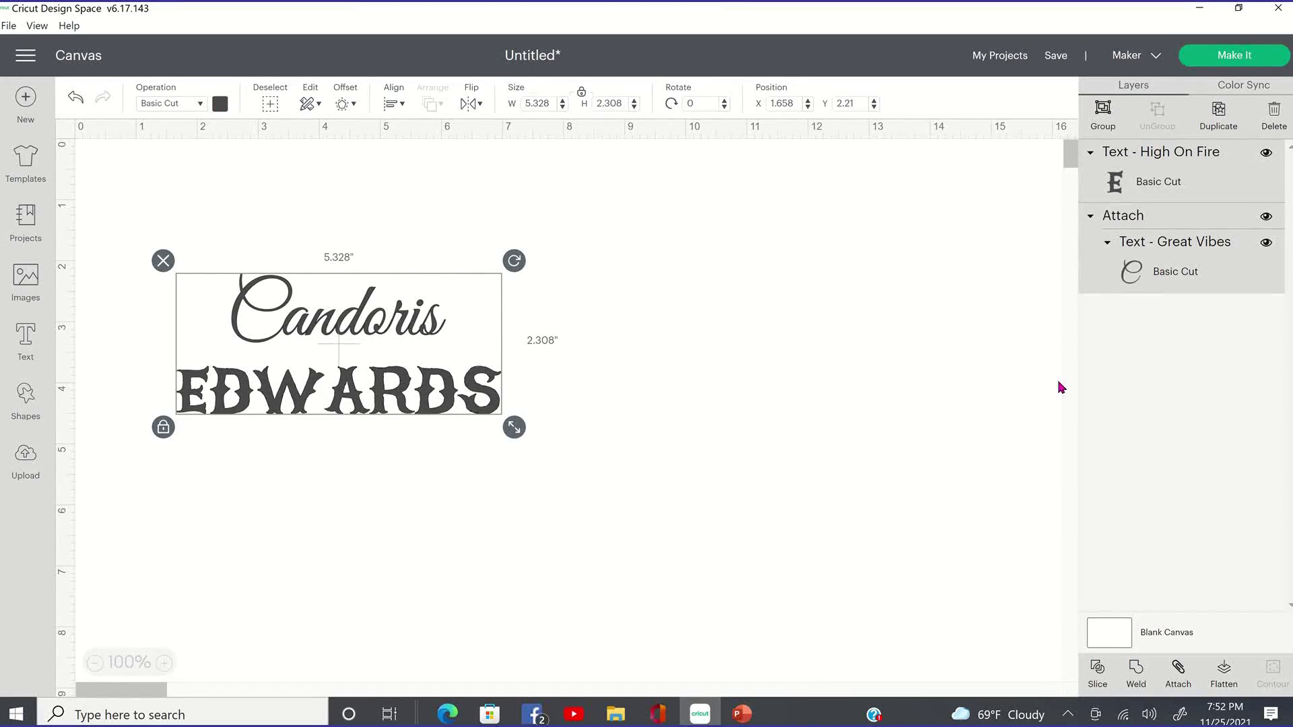
pyautogui.click(649, 480)
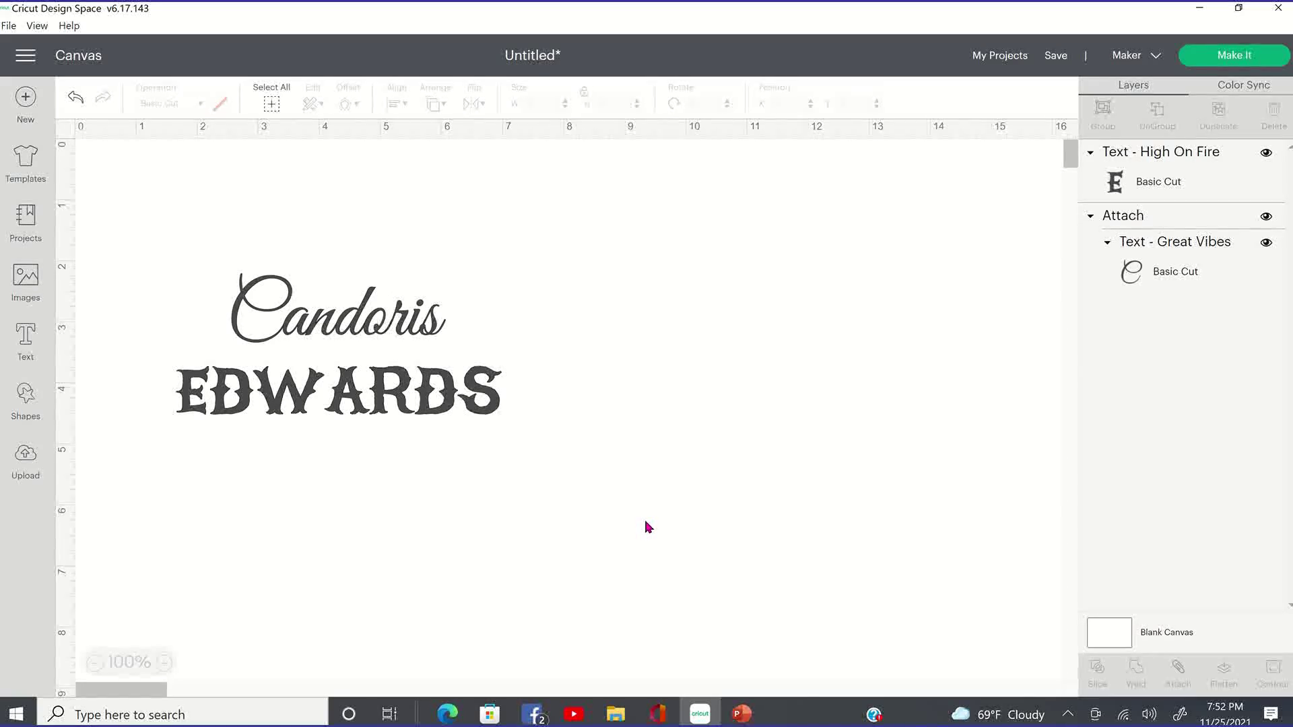
pyautogui.moveTo(646, 520); pyautogui.dragTo(108, 303)
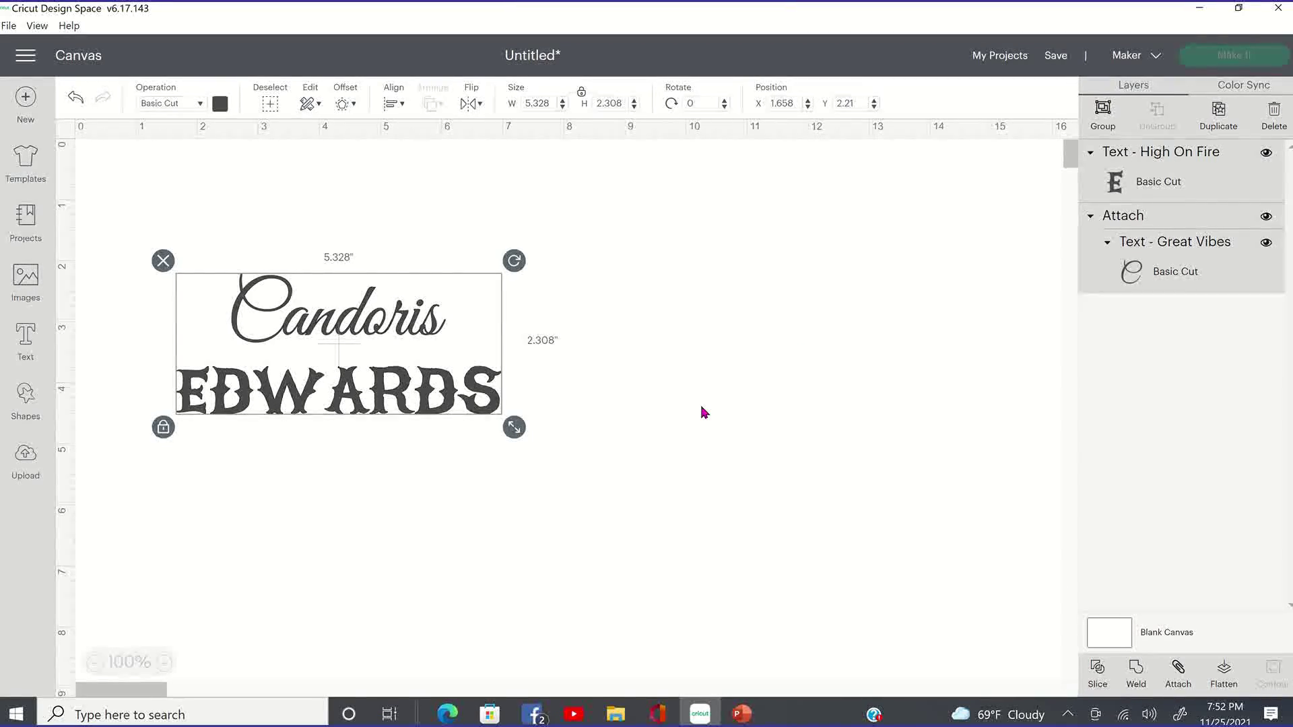
pyautogui.click(584, 390)
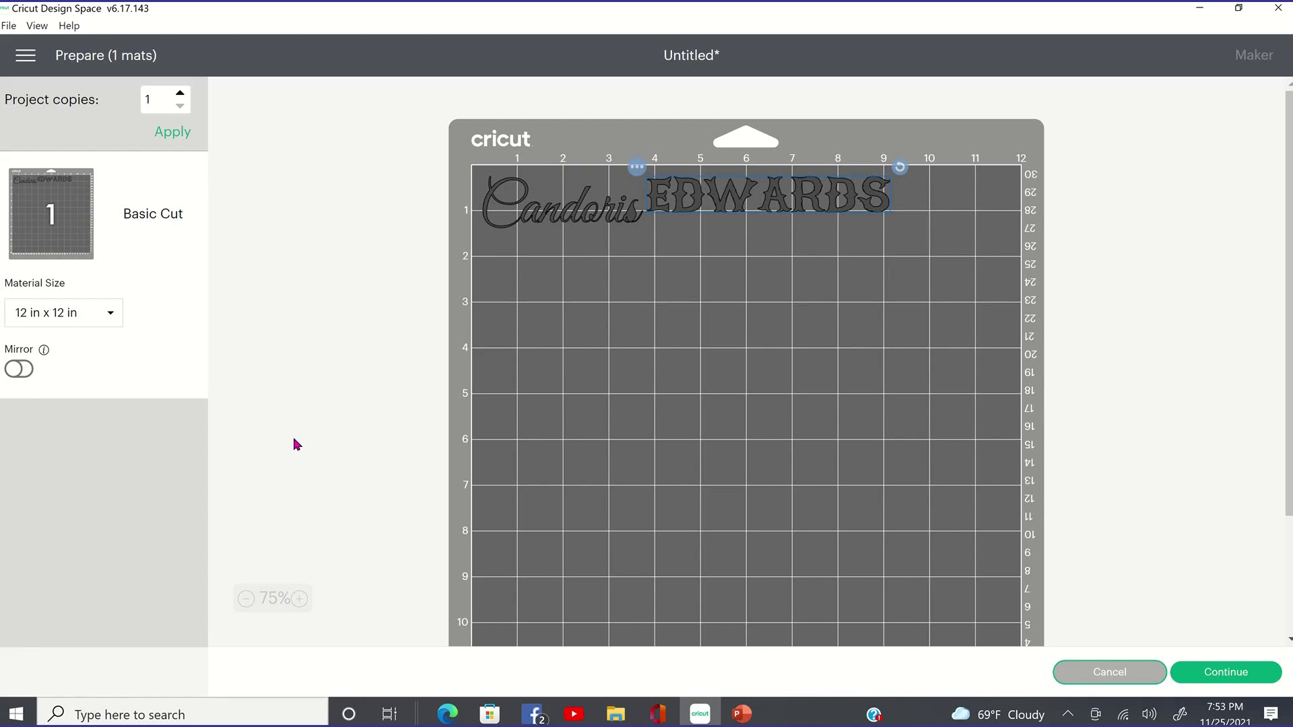
pyautogui.press('Escape')
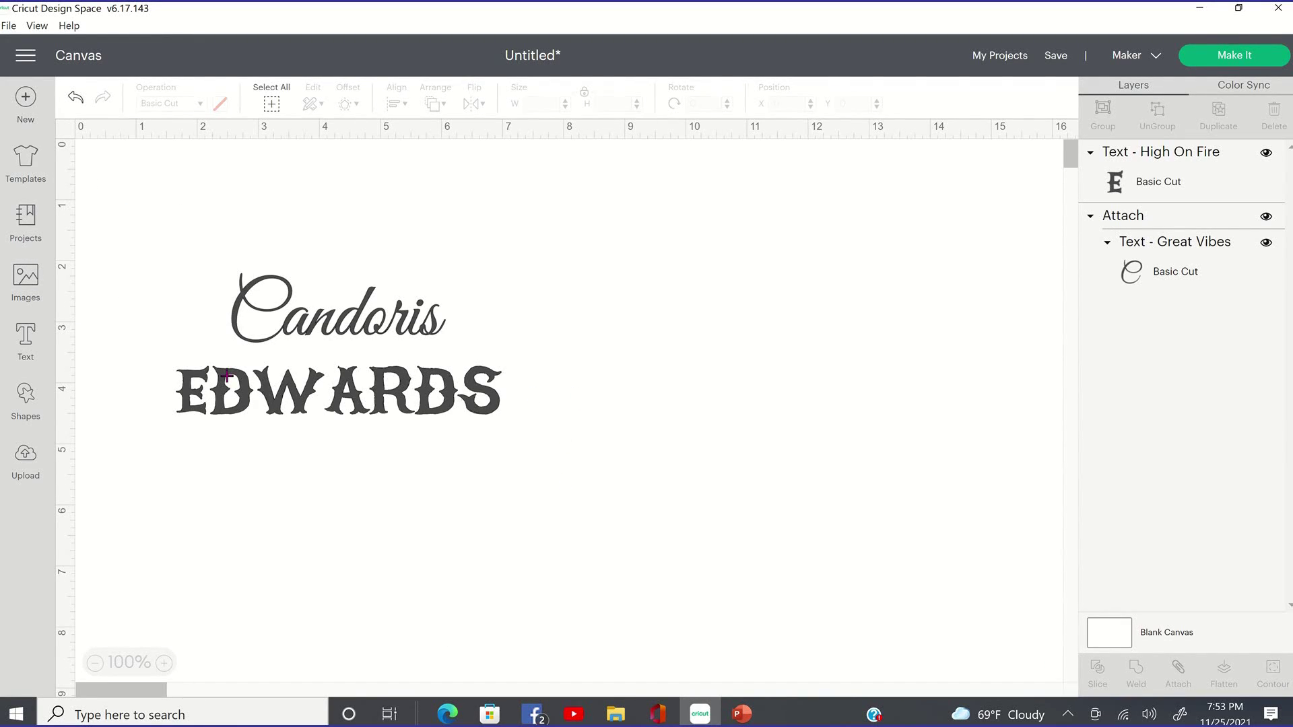
pyautogui.moveTo(559, 473); pyautogui.dragTo(101, 224)
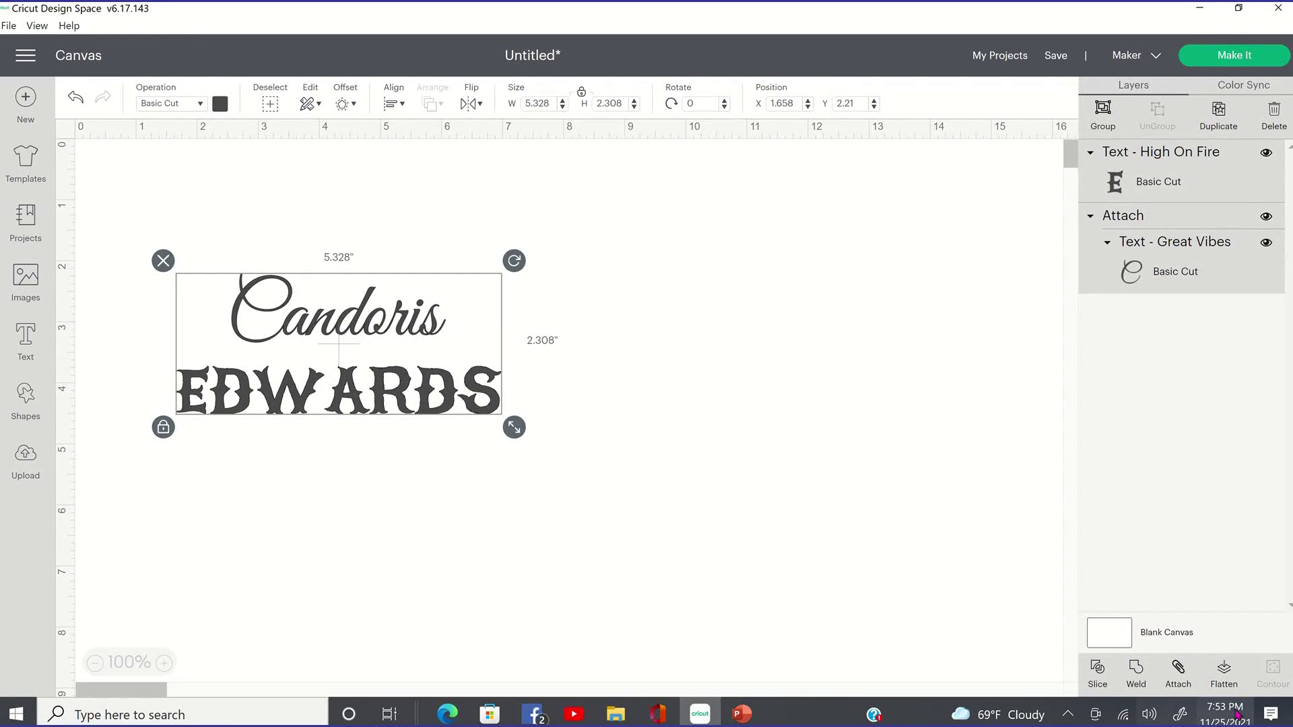
pyautogui.click(1179, 675)
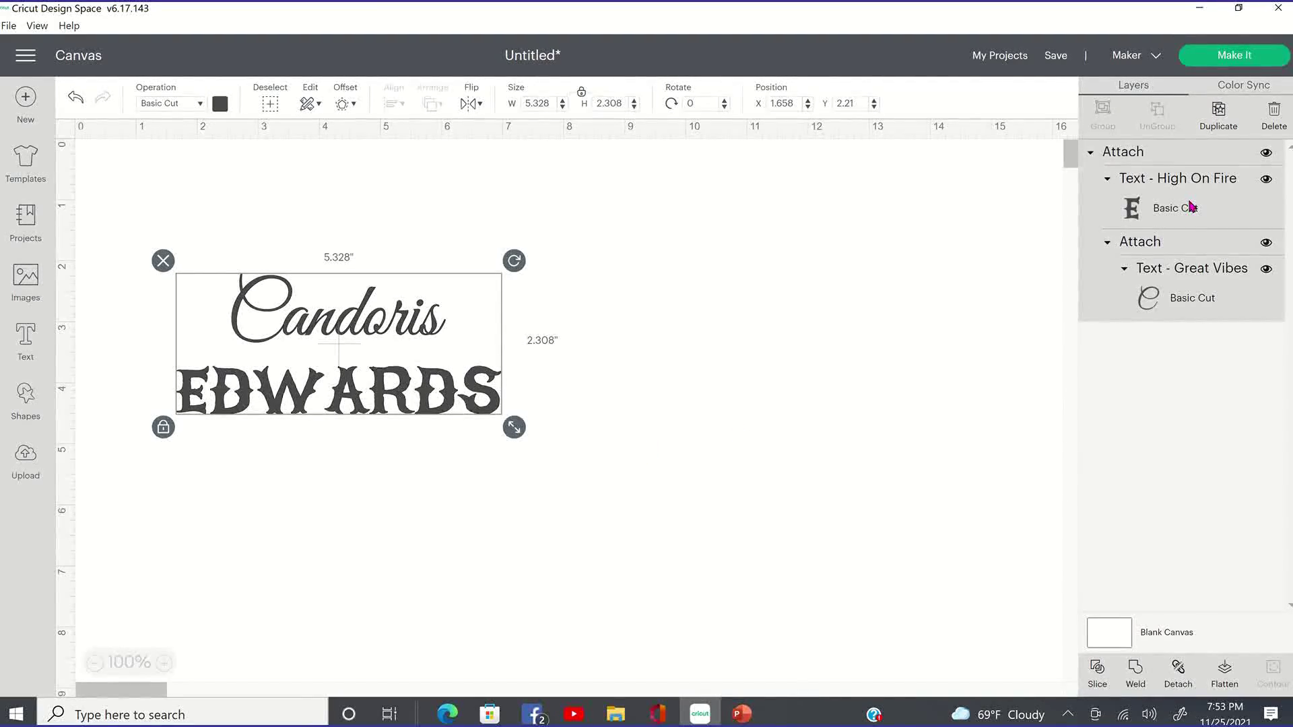
pyautogui.click(1255, 61)
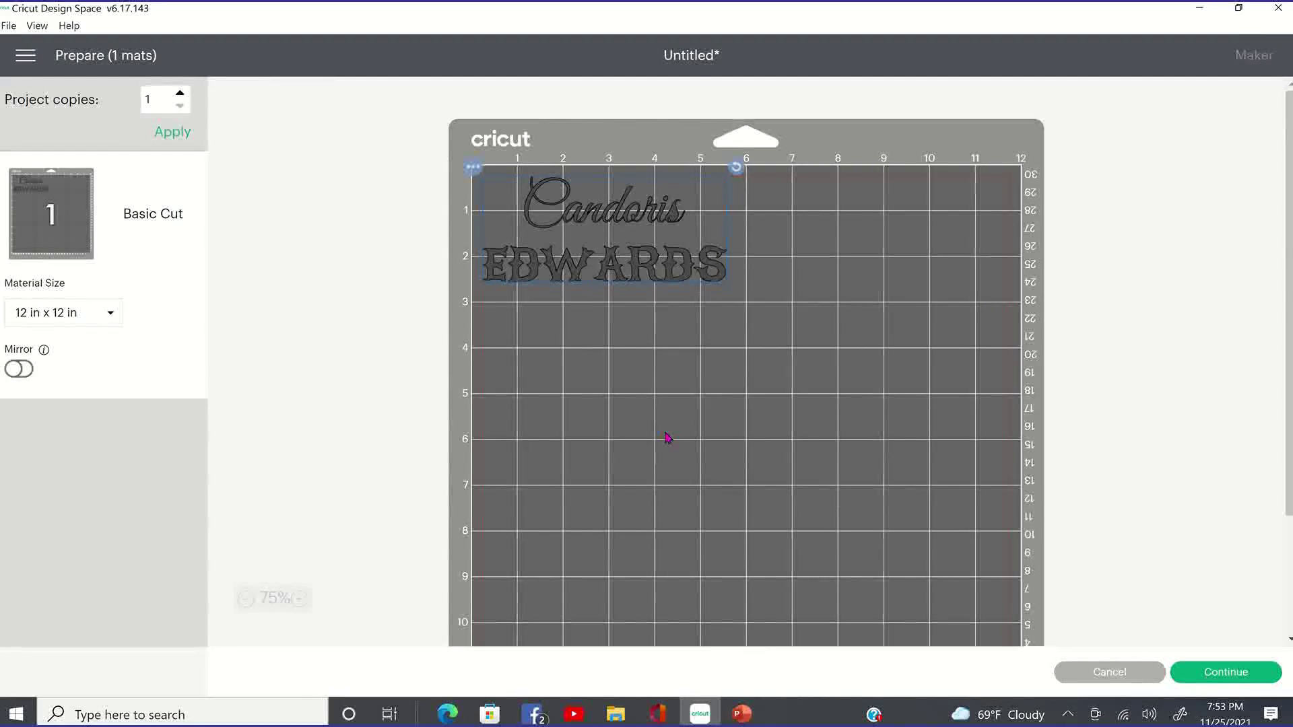
pyautogui.click(1143, 673)
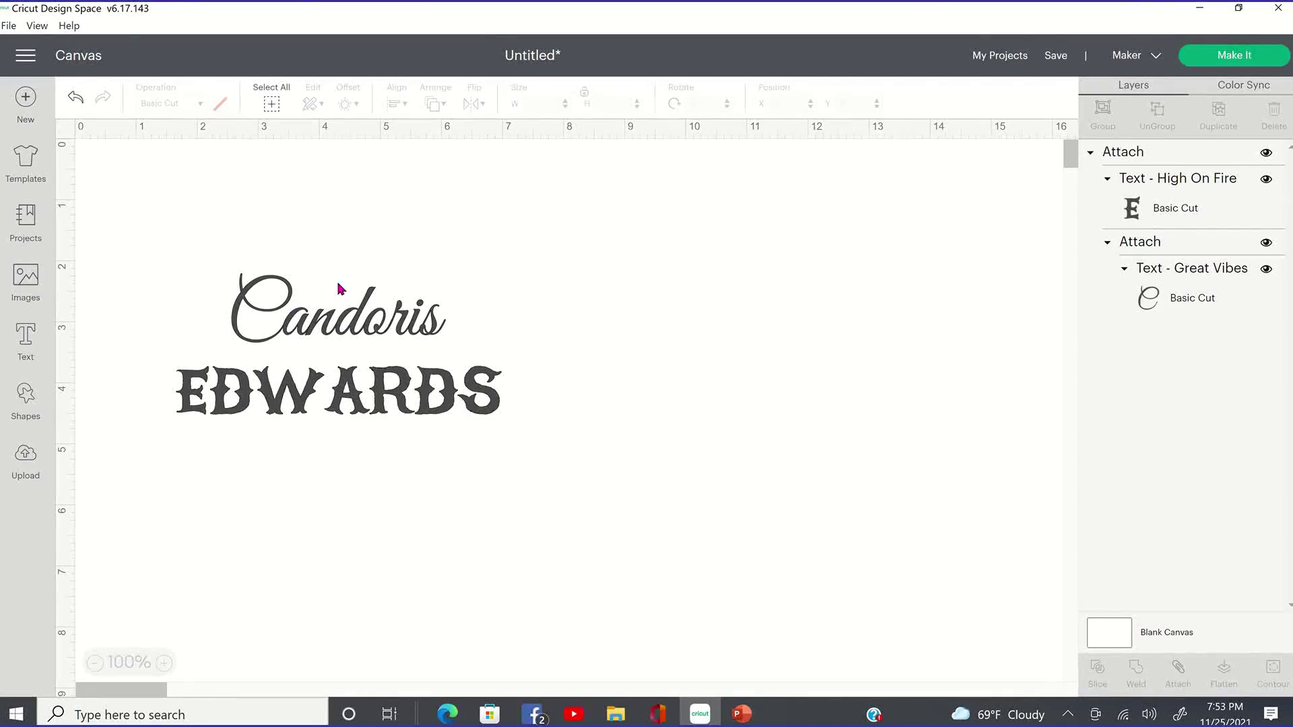
pyautogui.click(344, 315)
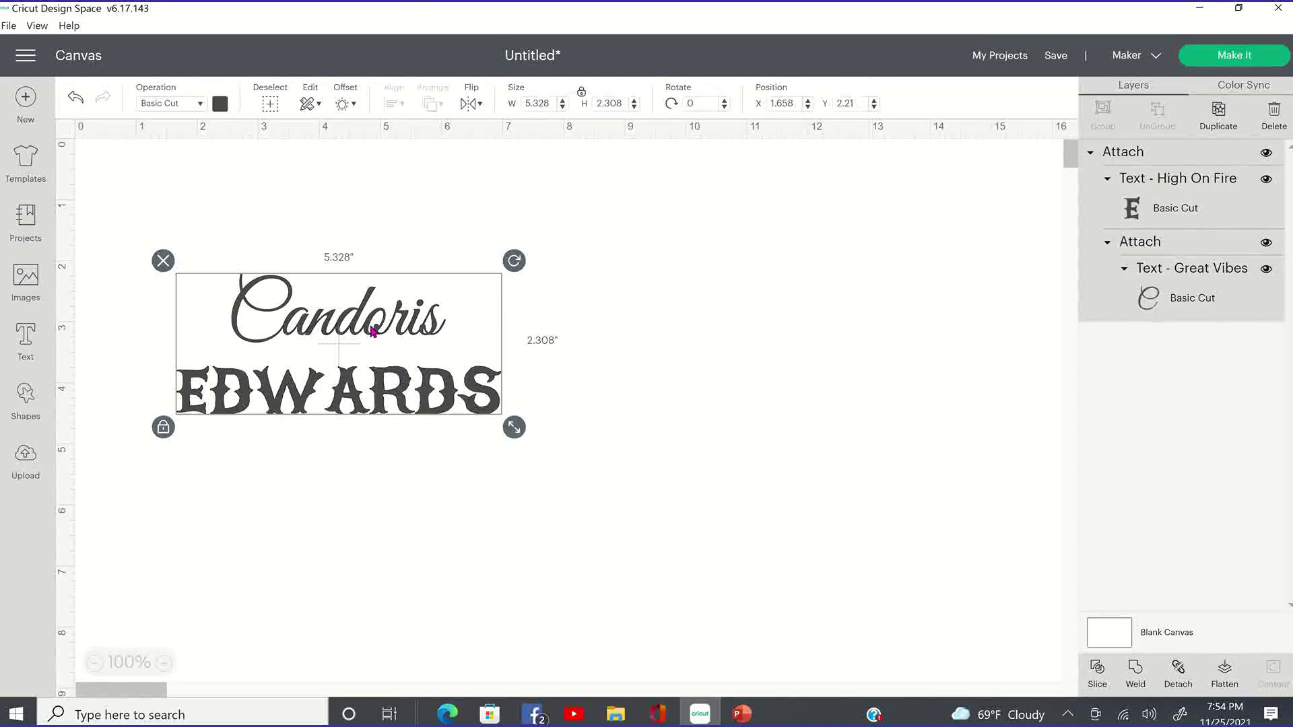
pyautogui.moveTo(373, 330); pyautogui.dragTo(372, 329)
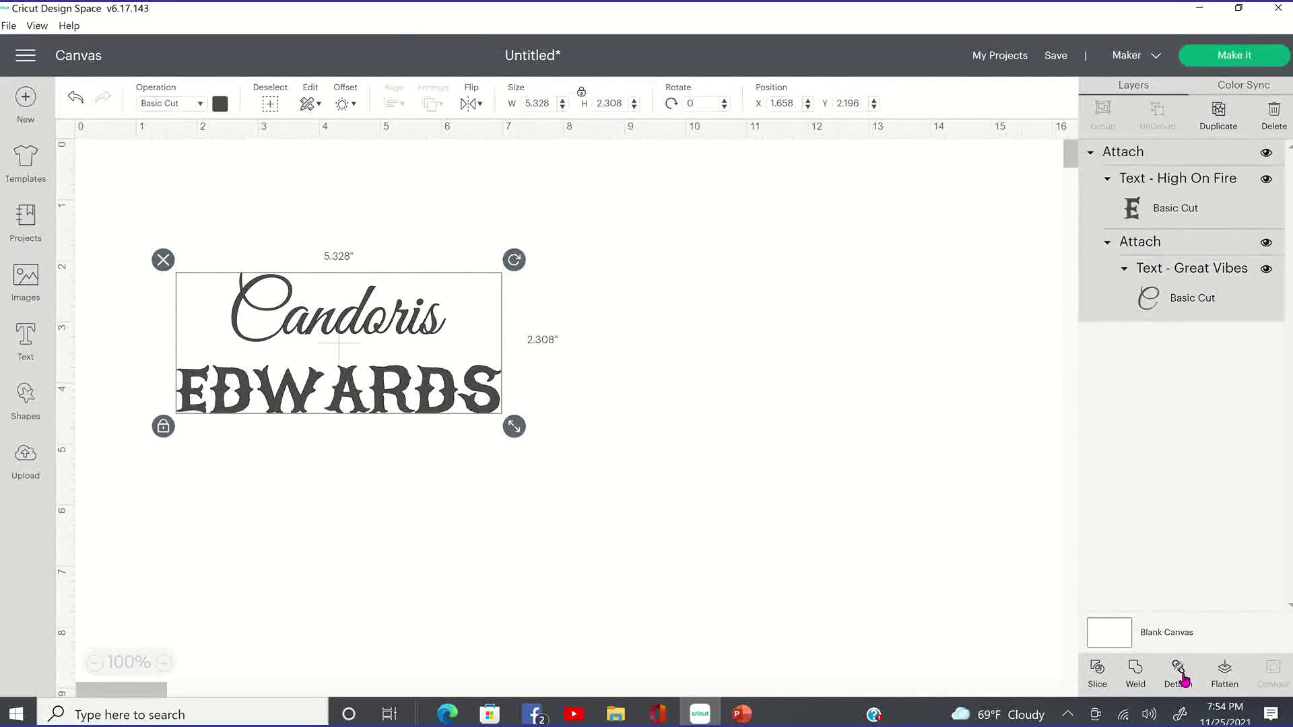
pyautogui.click(1179, 673)
pyautogui.click(678, 420)
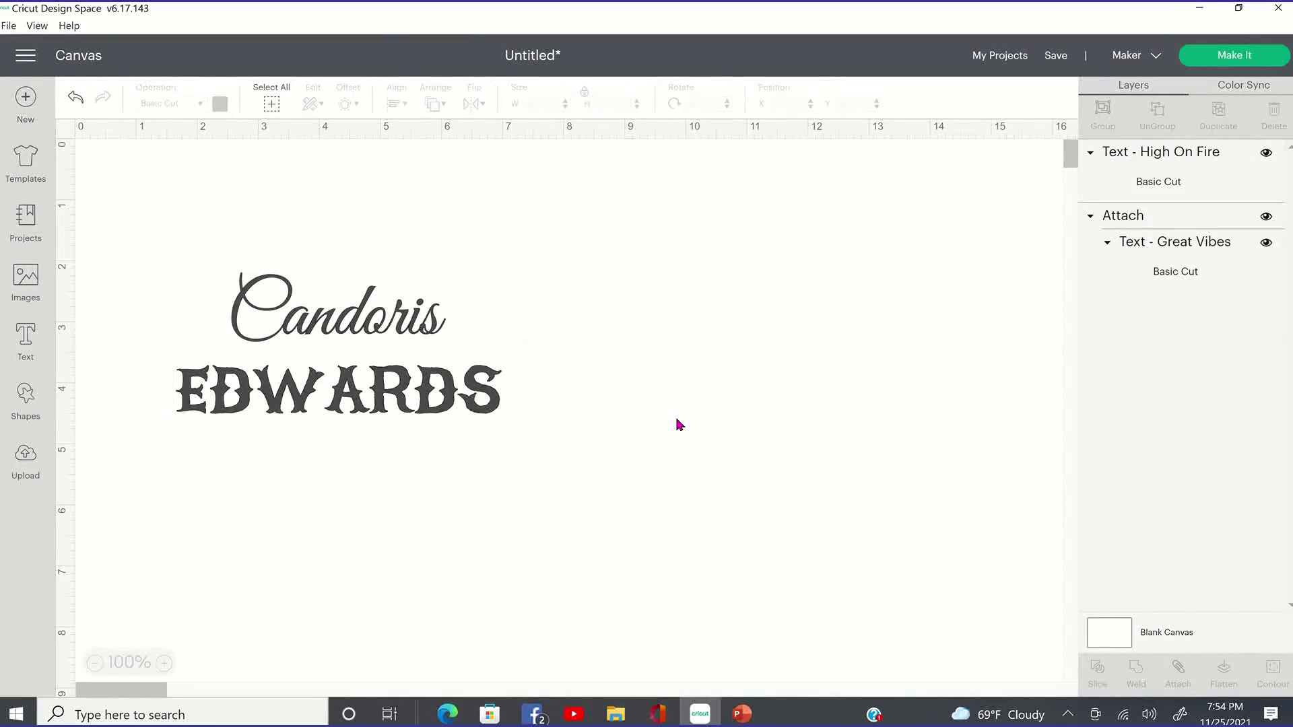
pyautogui.moveTo(449, 383); pyautogui.dragTo(455, 410)
pyautogui.moveTo(407, 328); pyautogui.dragTo(381, 336)
pyautogui.click(1246, 65)
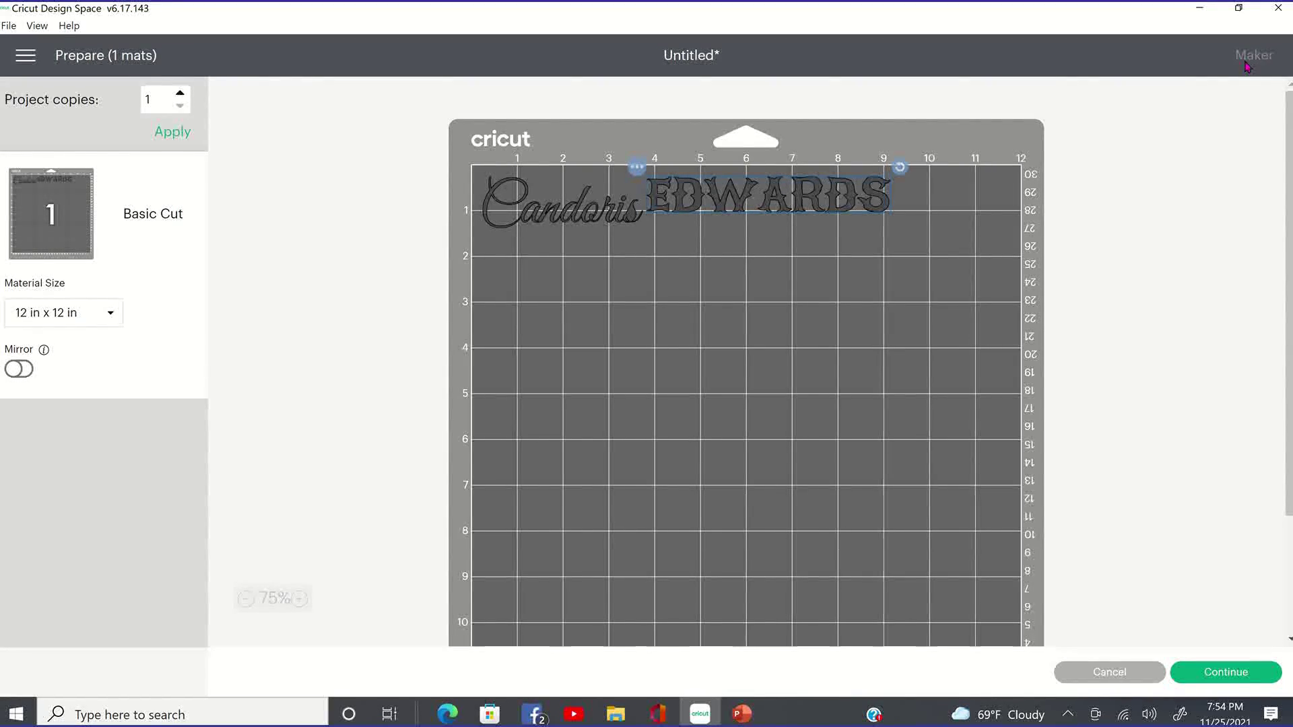
pyautogui.click(1153, 684)
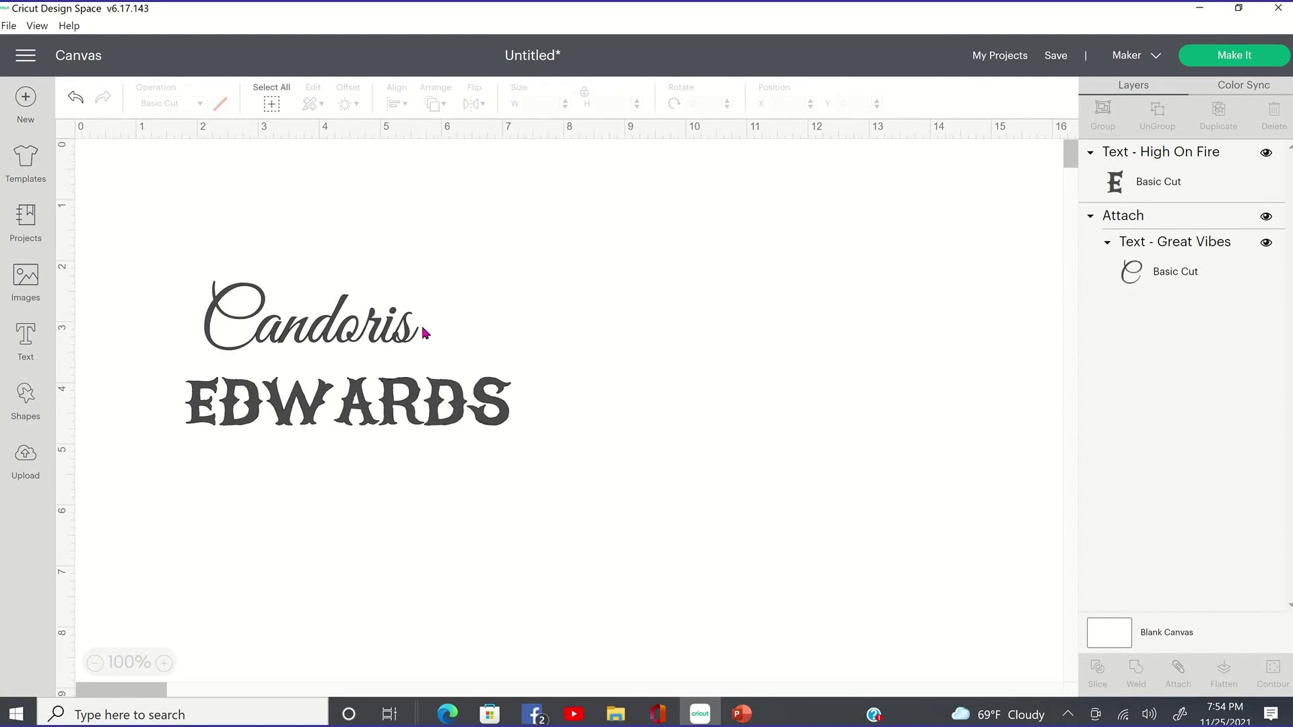
pyautogui.click(424, 334)
pyautogui.moveTo(411, 328); pyautogui.dragTo(426, 333)
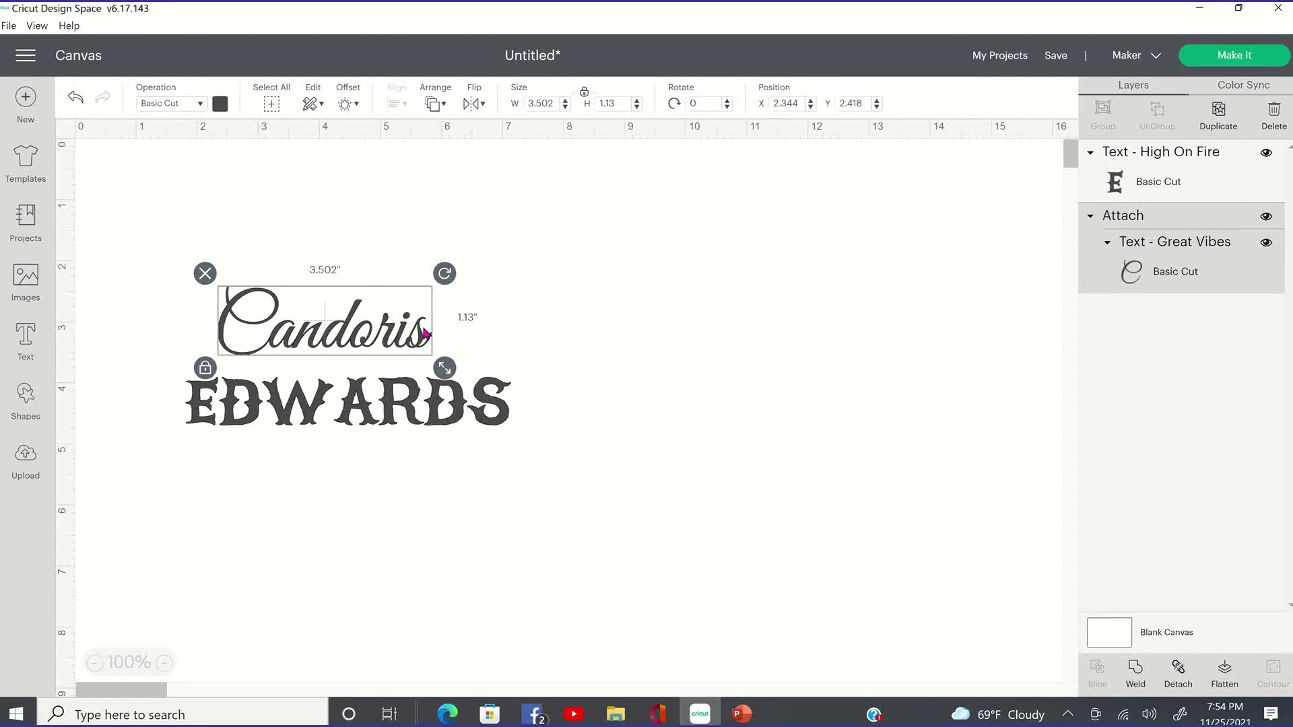
pyautogui.press('Delete')
pyautogui.click(415, 407)
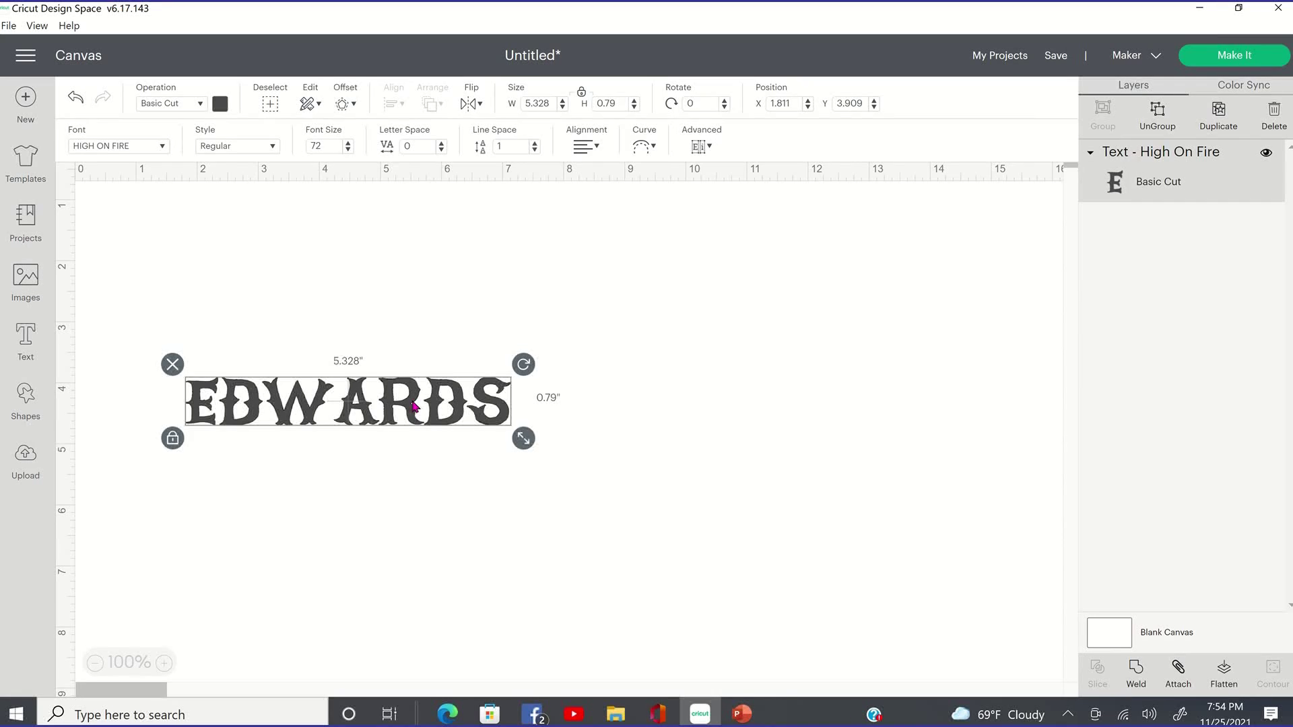
pyautogui.press('Delete')
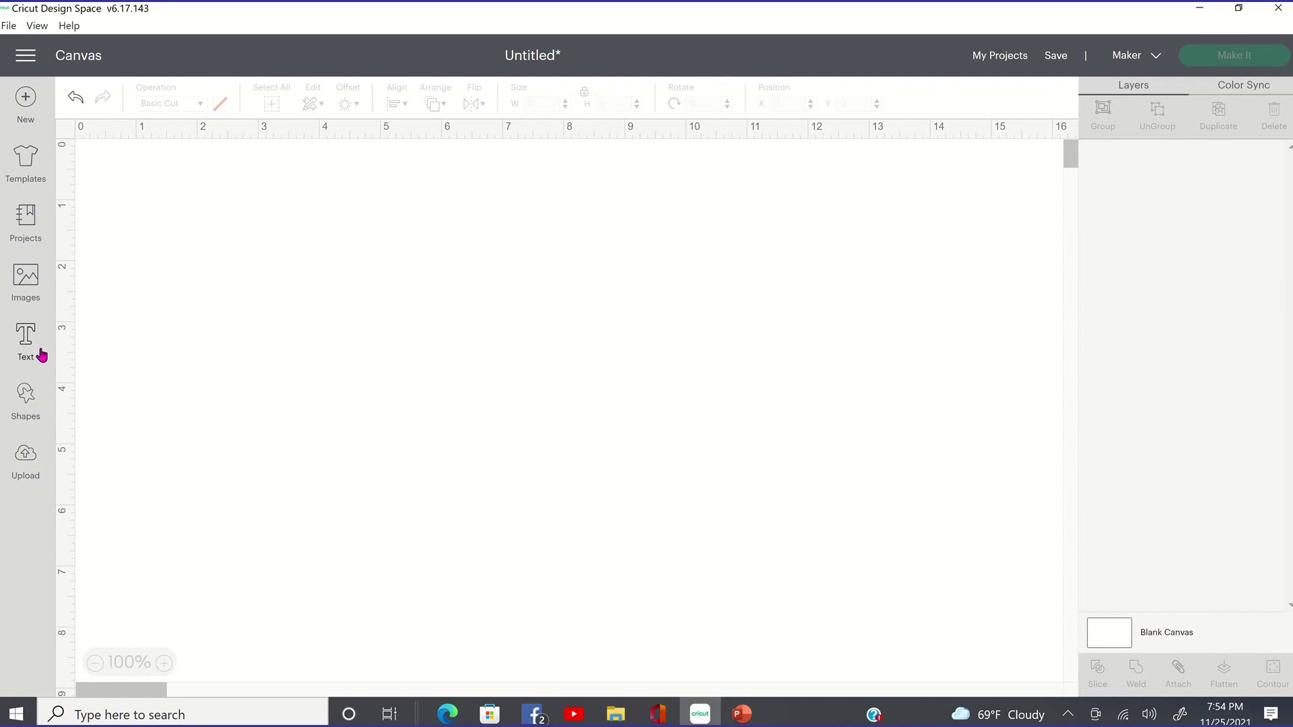
# Add new 'Candoris' text in High On Fire and move it down and right.
pyautogui.click(35, 348)
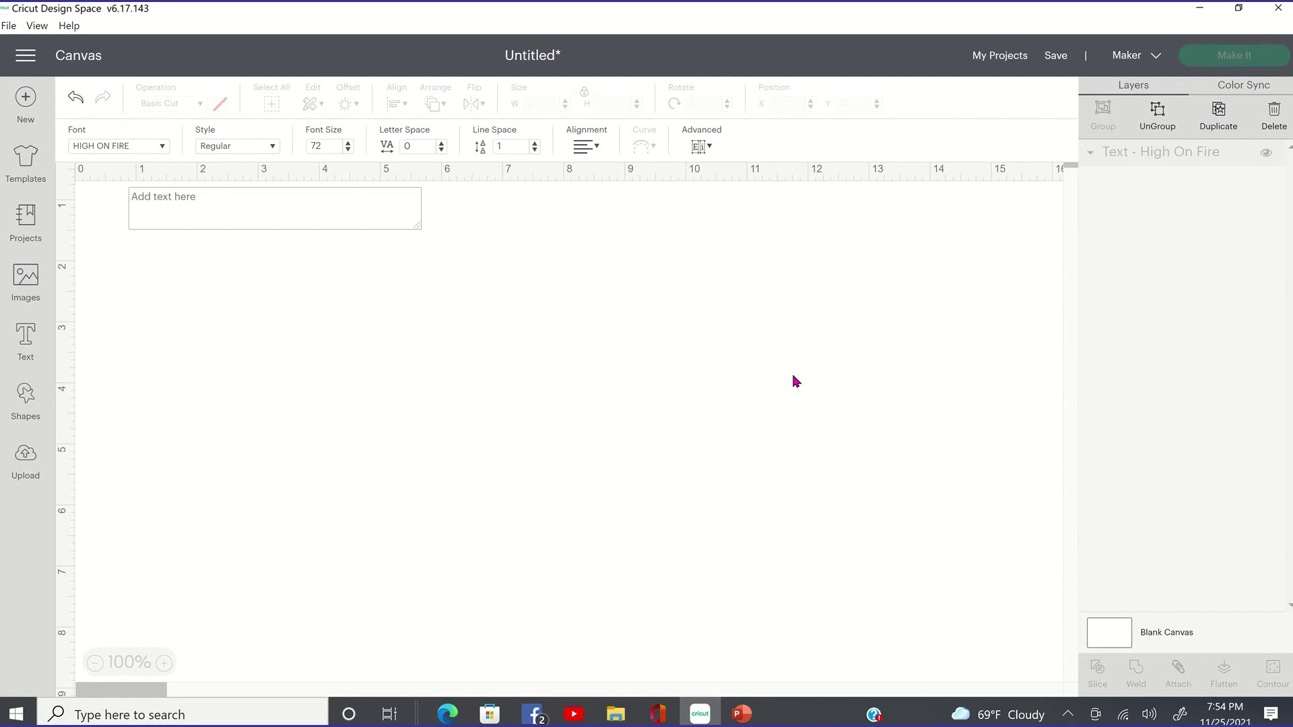
pyautogui.write('Candoris')
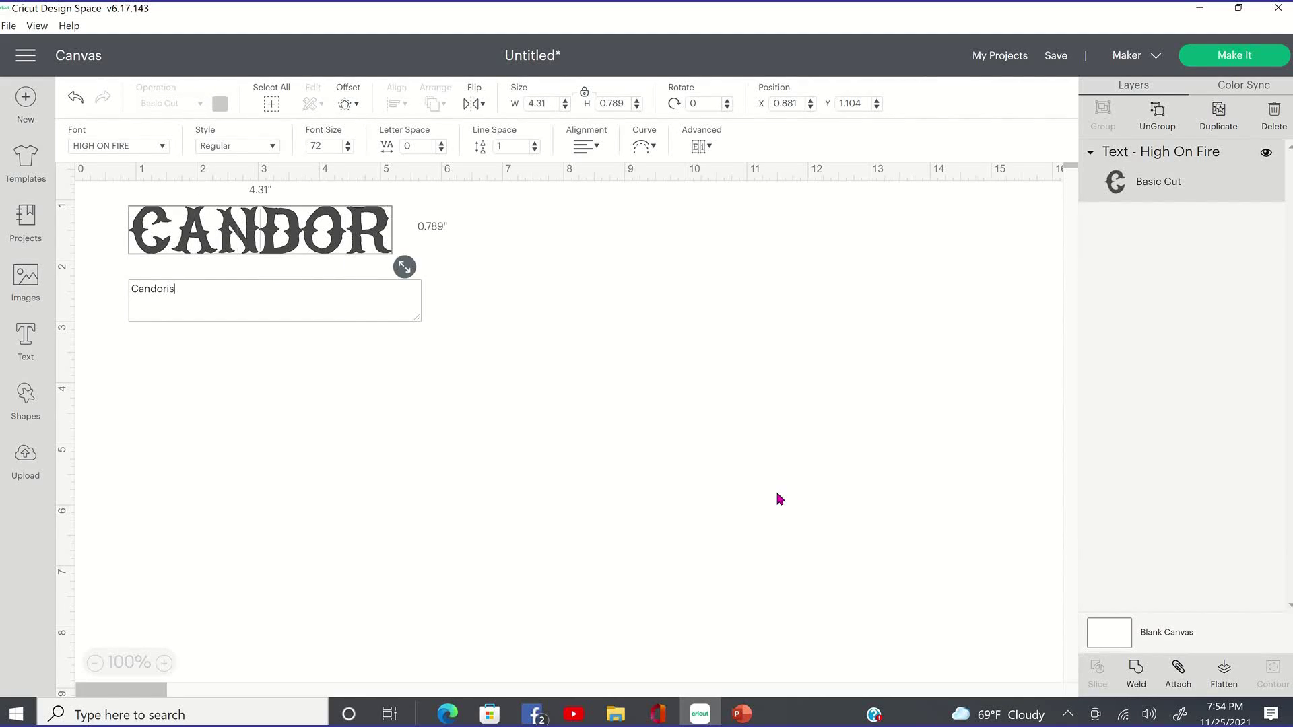
pyautogui.click(589, 362)
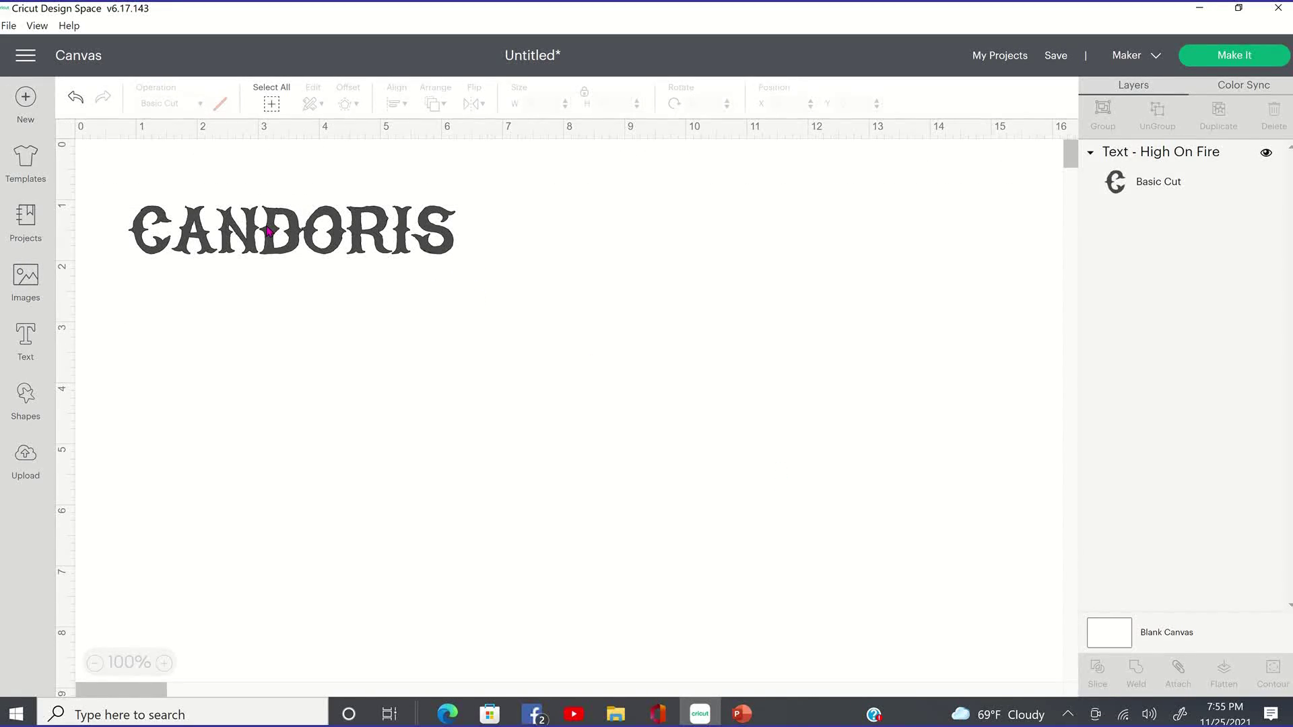
pyautogui.click(262, 251)
pyautogui.moveTo(265, 251); pyautogui.dragTo(317, 340)
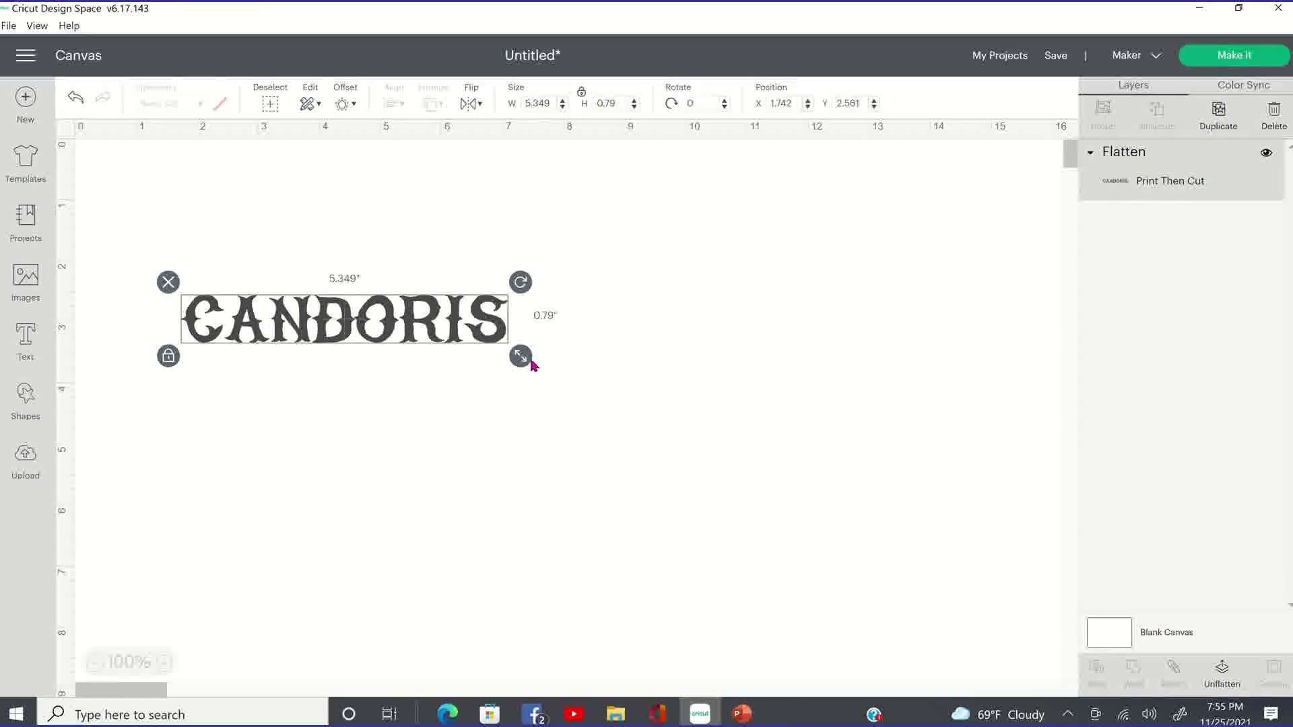
# Resize CANDORIS by its corner handle until it measures 12.212 by 1.804 inches.
pyautogui.moveTo(522, 356); pyautogui.dragTo(779, 394)
pyautogui.moveTo(576, 408); pyautogui.dragTo(528, 369)
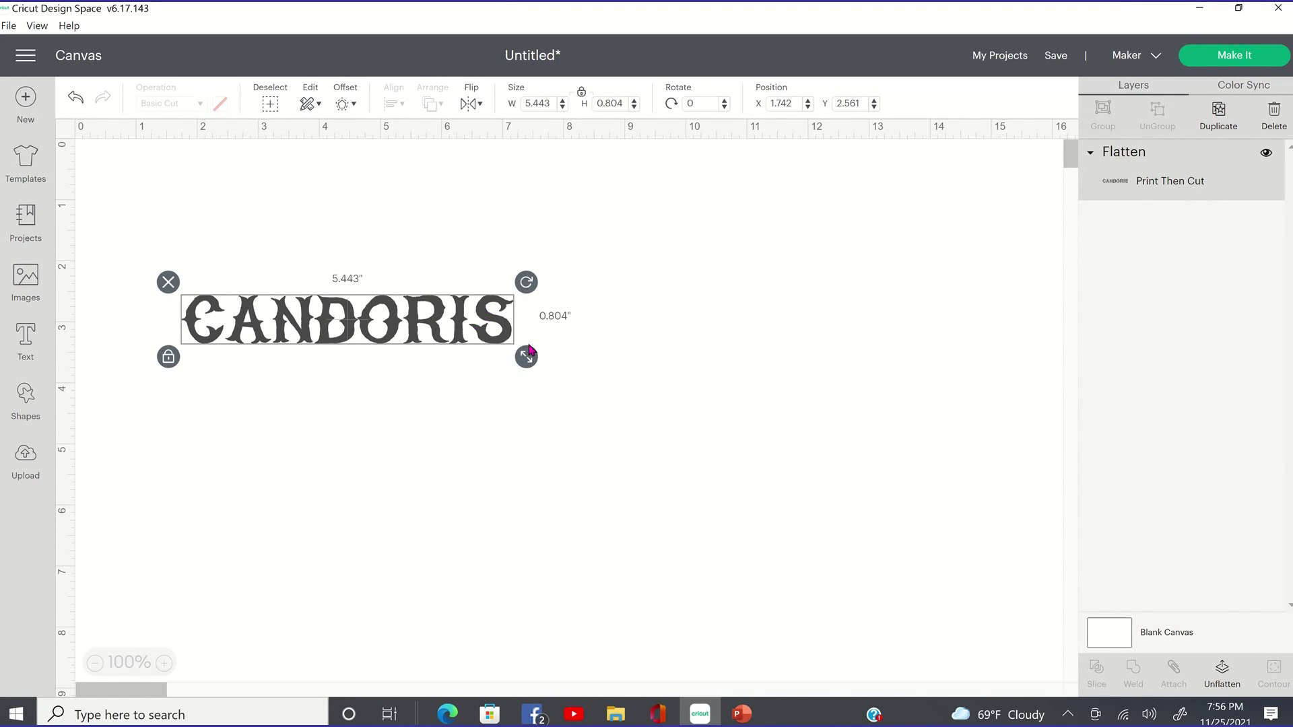
pyautogui.moveTo(529, 350); pyautogui.dragTo(859, 406)
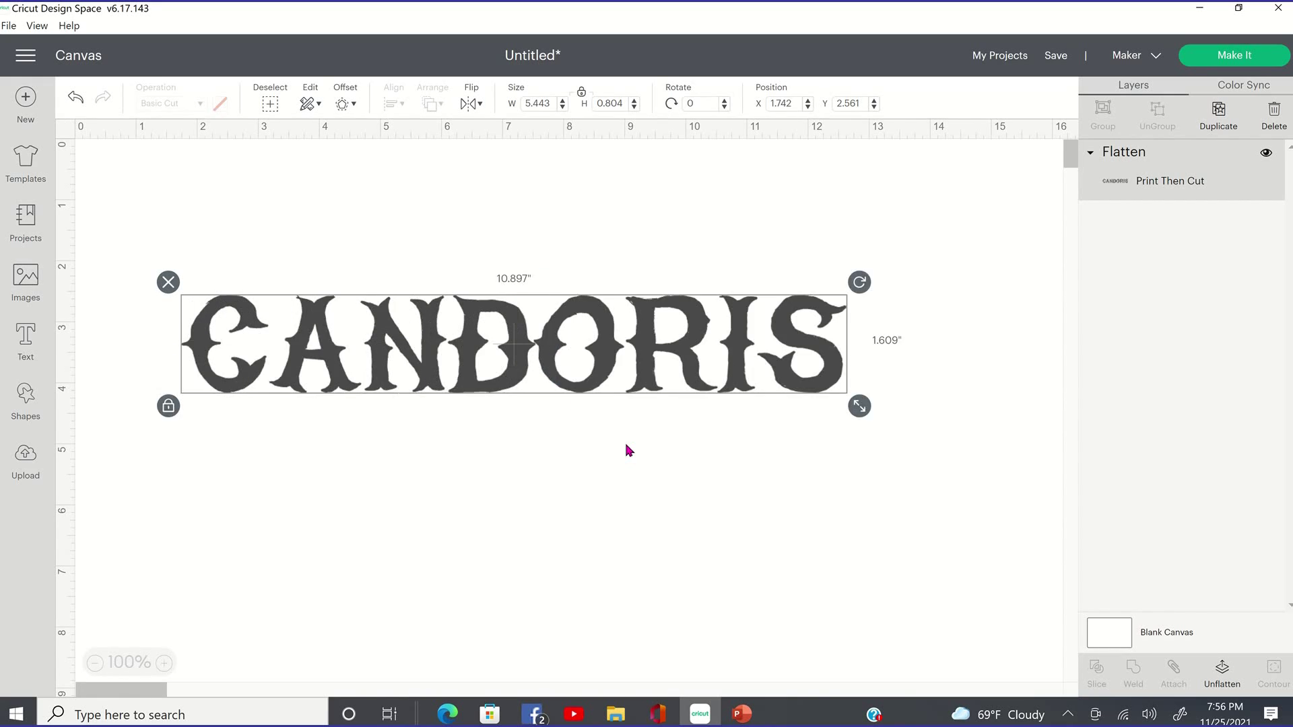
pyautogui.moveTo(626, 445); pyautogui.dragTo(590, 404)
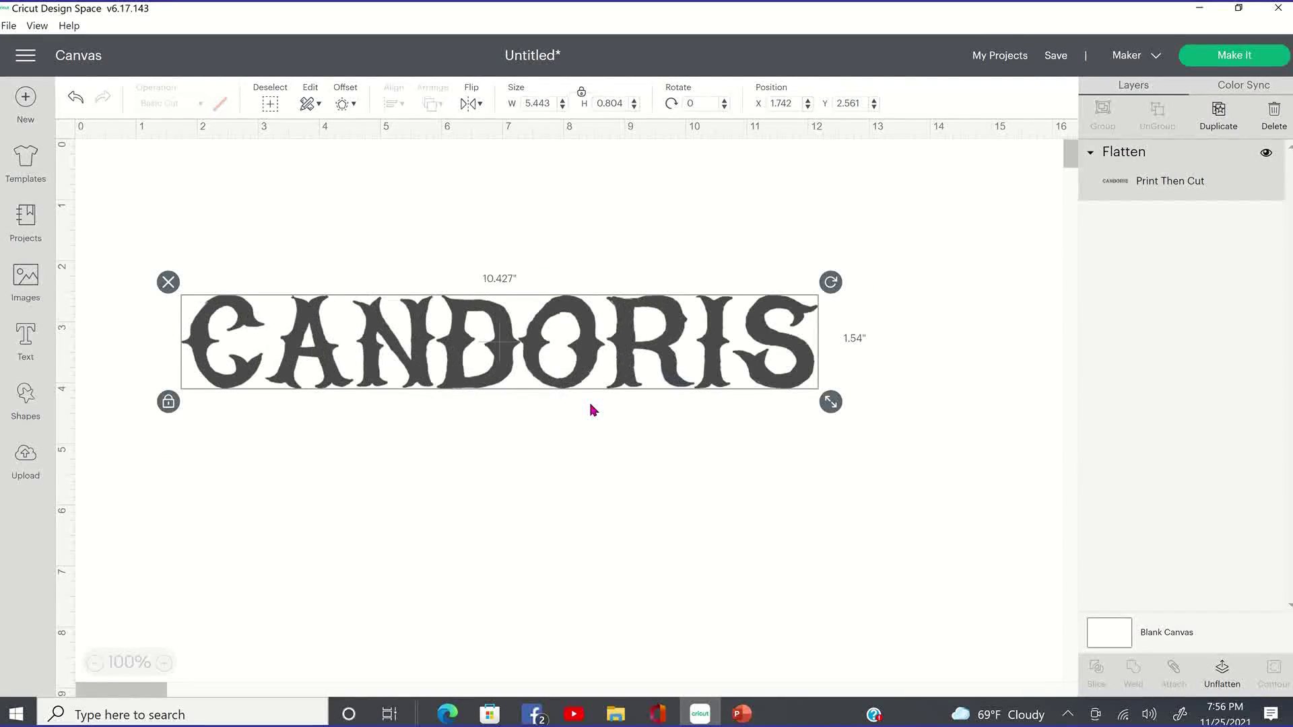
pyautogui.click(887, 293)
pyautogui.moveTo(835, 404); pyautogui.dragTo(659, 378)
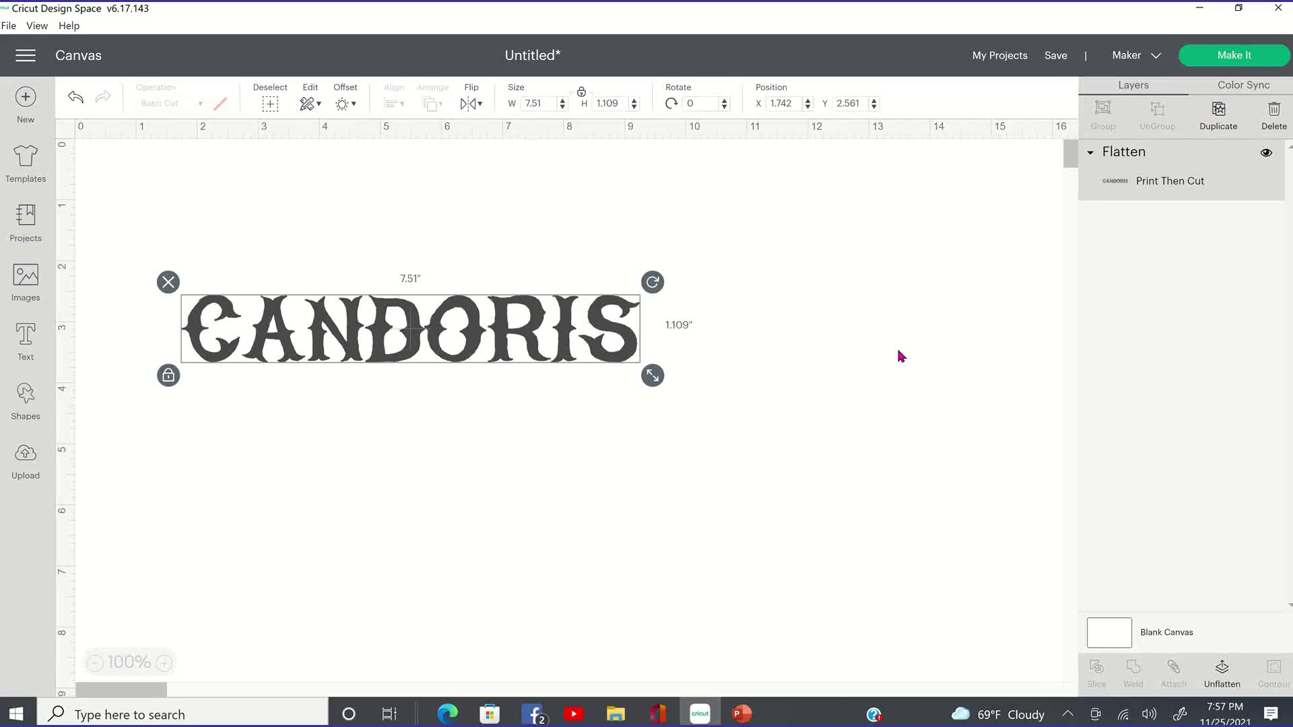
pyautogui.moveTo(654, 377); pyautogui.dragTo(811, 392)
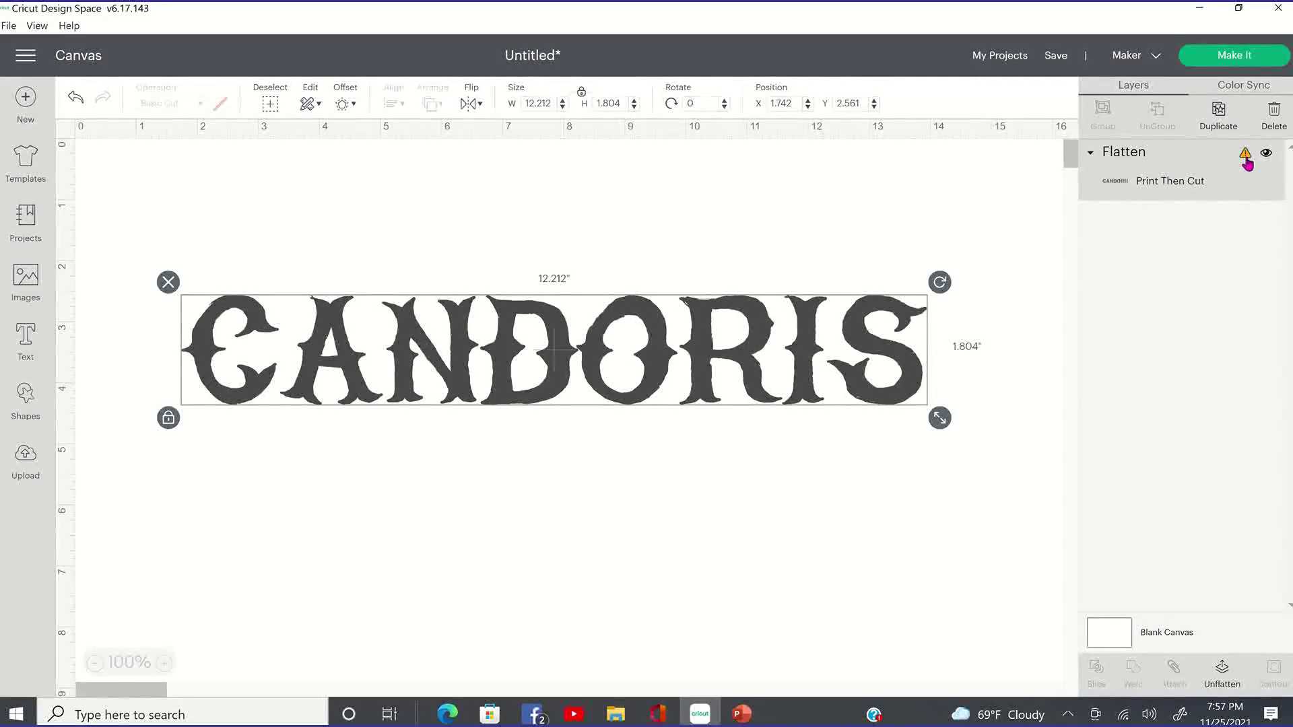
# Check the layer warning, attempt Make It, and dismiss the Project incompatible notice.
pyautogui.click(1245, 157)
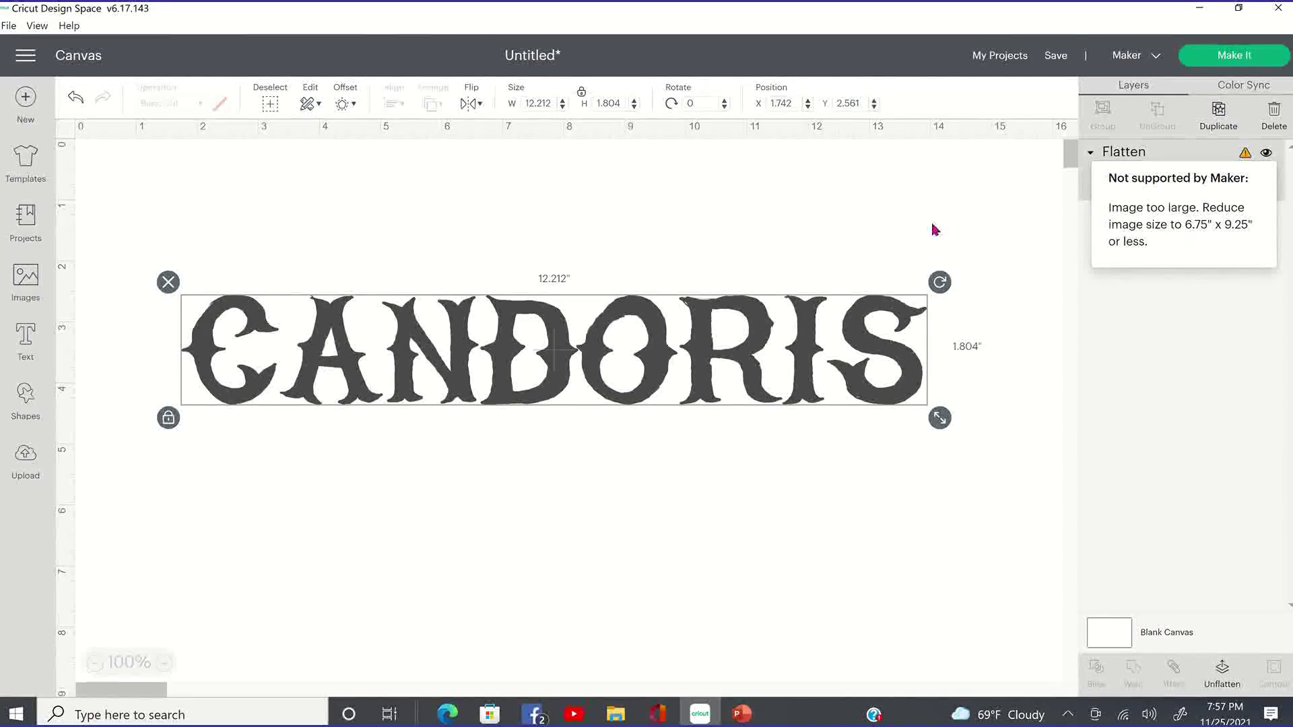
pyautogui.click(1222, 59)
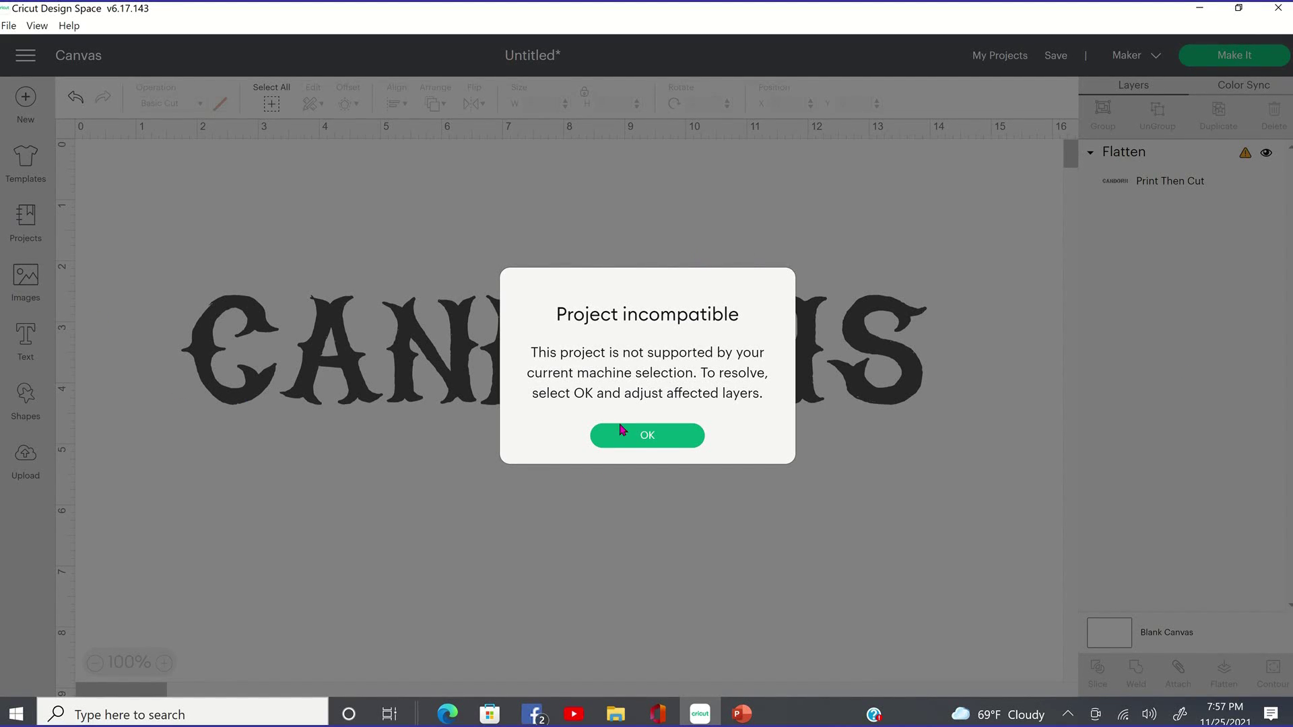
pyautogui.click(670, 435)
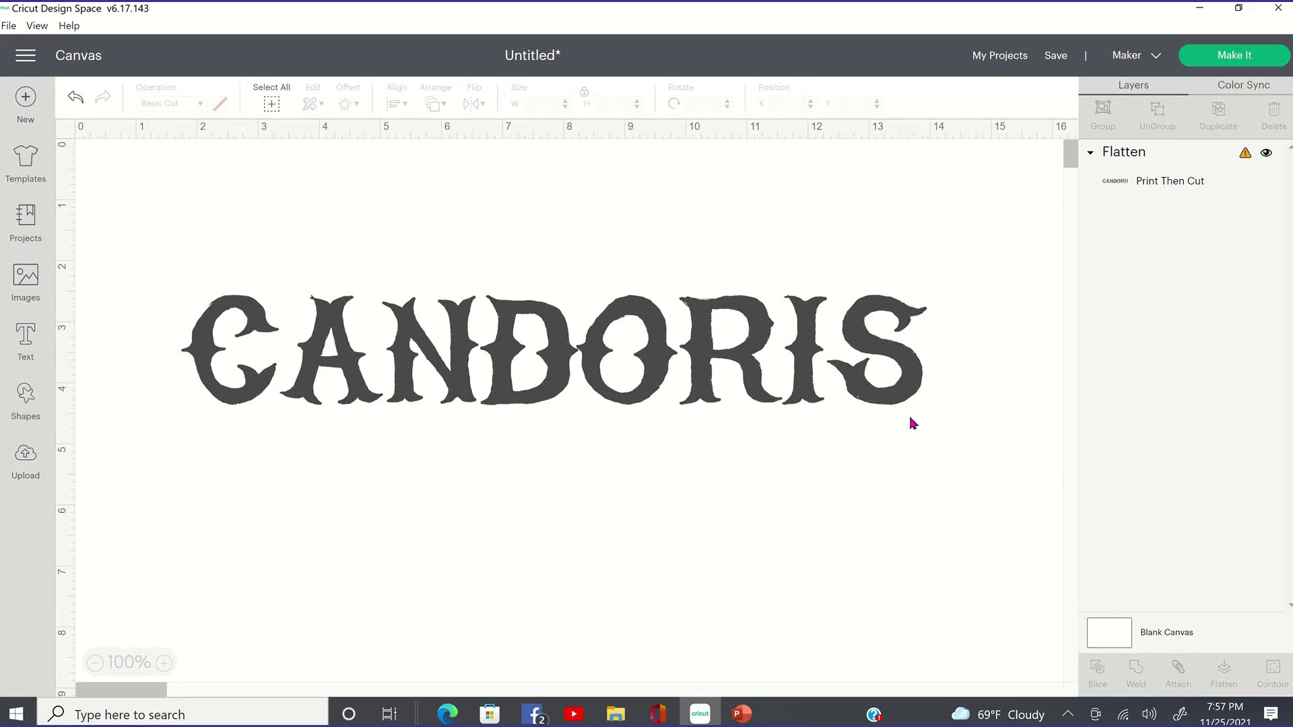
# Reselect CANDORIS and shrink it to about 10.9 inches wide.
pyautogui.hotkey('ctrl', 'a')
pyautogui.click(1142, 334)
pyautogui.hotkey('ctrl', 'a')
pyautogui.moveTo(941, 418); pyautogui.dragTo(760, 415)
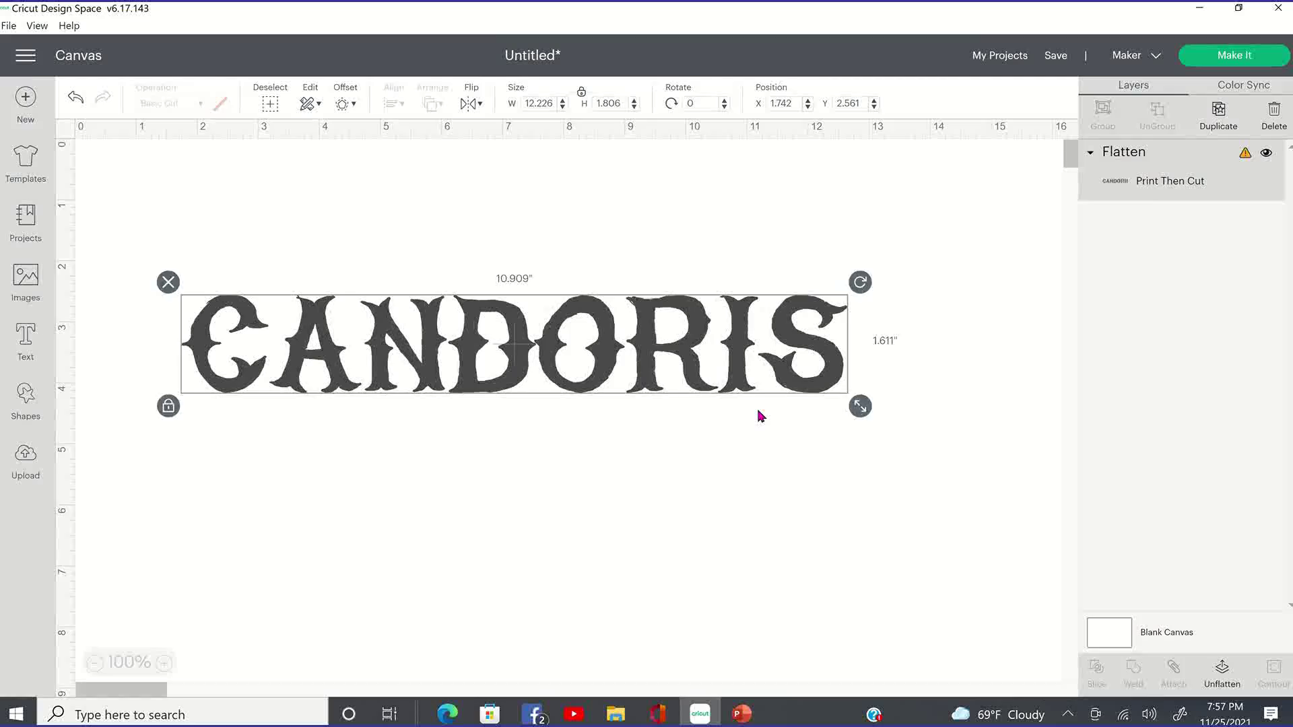
# Shrink CANDORIS further to about 9.9 inches wide so it fits the letter mat.
pyautogui.moveTo(860, 406); pyautogui.dragTo(643, 374)
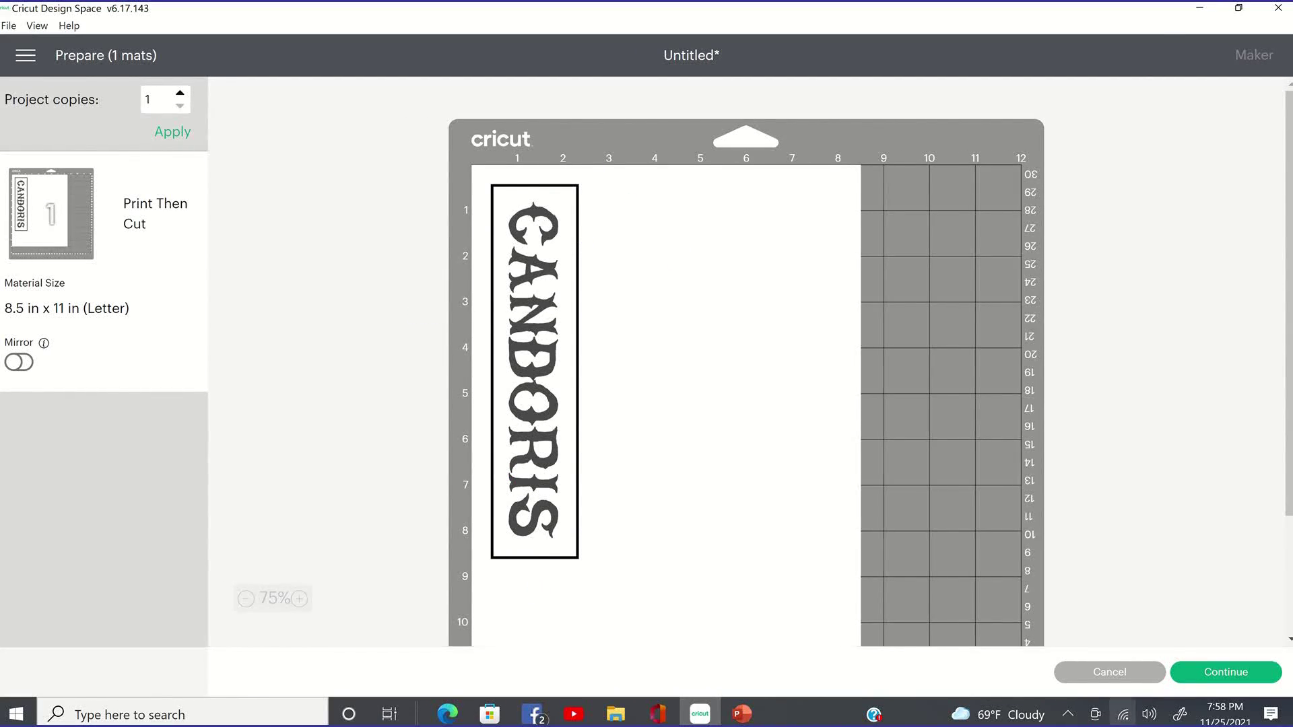
# Cancel the 8.5 x 11 in Print Then Cut mat preview to get back to the canvas.
pyautogui.click(1141, 671)
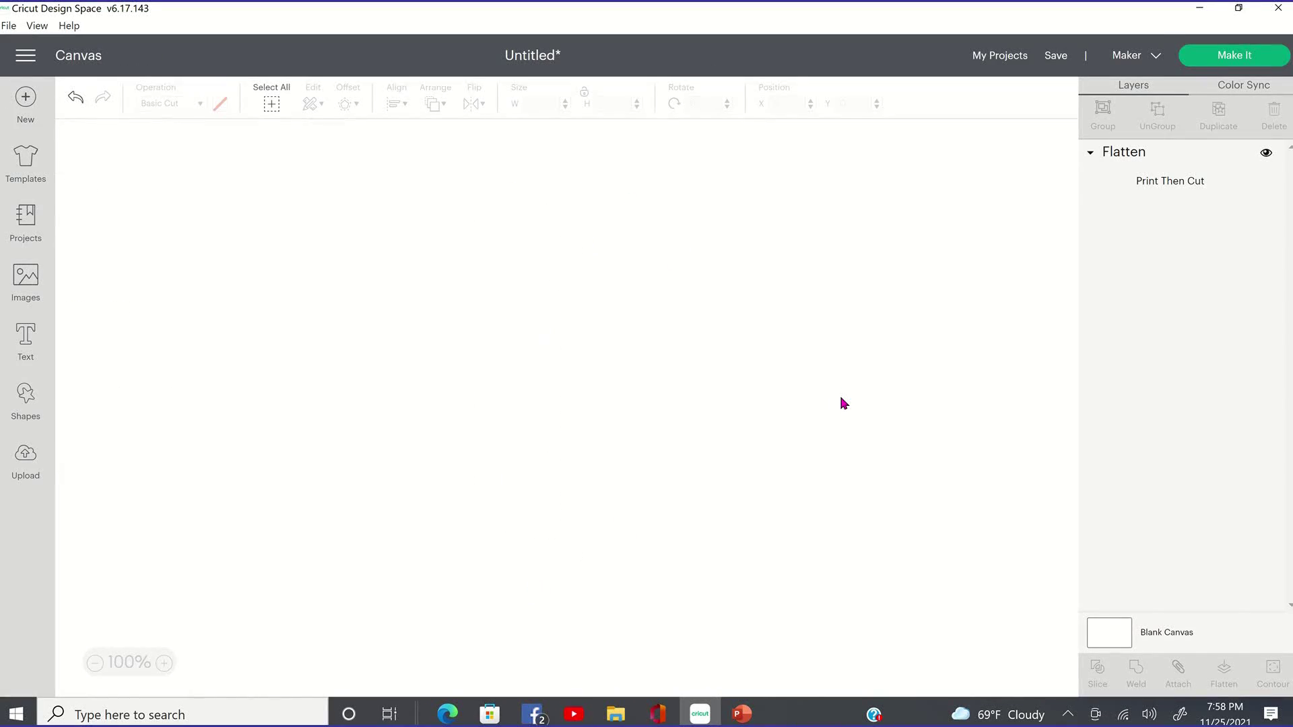